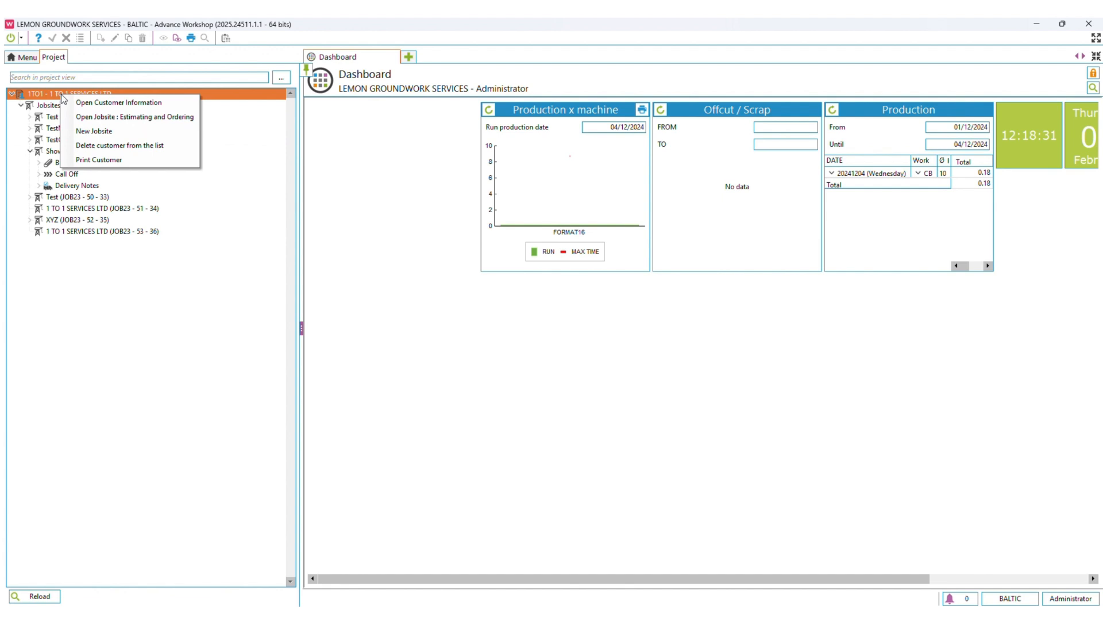
Create a new jobsite for customer 1 TO 1 SERVICES LTD and name it Demo.
click(83, 131)
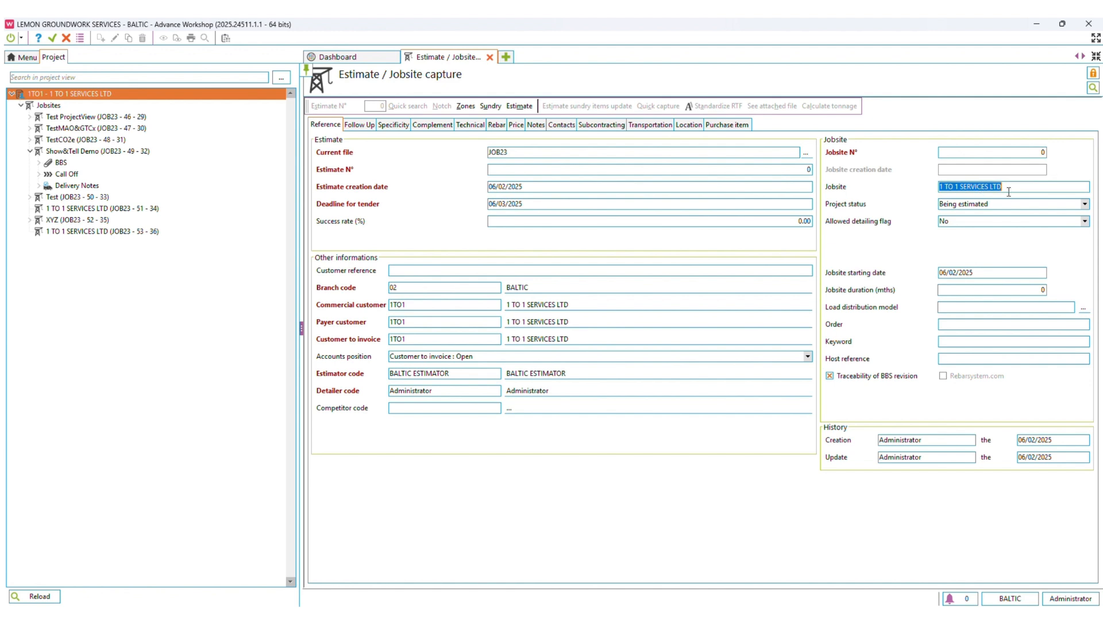
drag(1011, 187, 908, 187)
text(Demo)
Set the Demo jobsite's project status to "Jobsite open." and save the record.
click(971, 221)
click(970, 246)
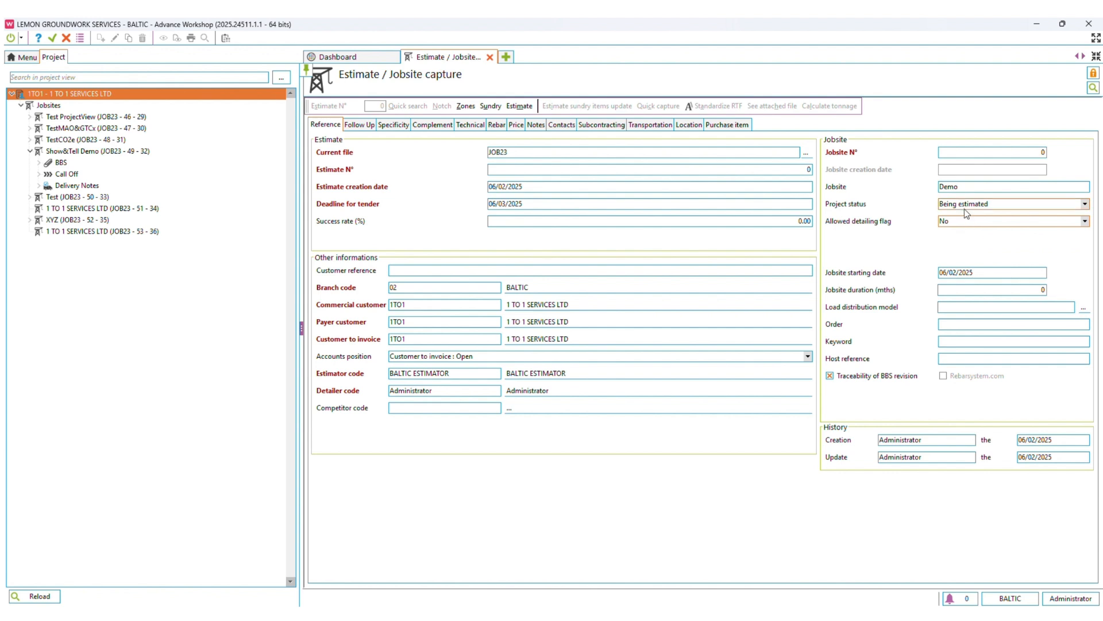
key(Return)
click(526, 356)
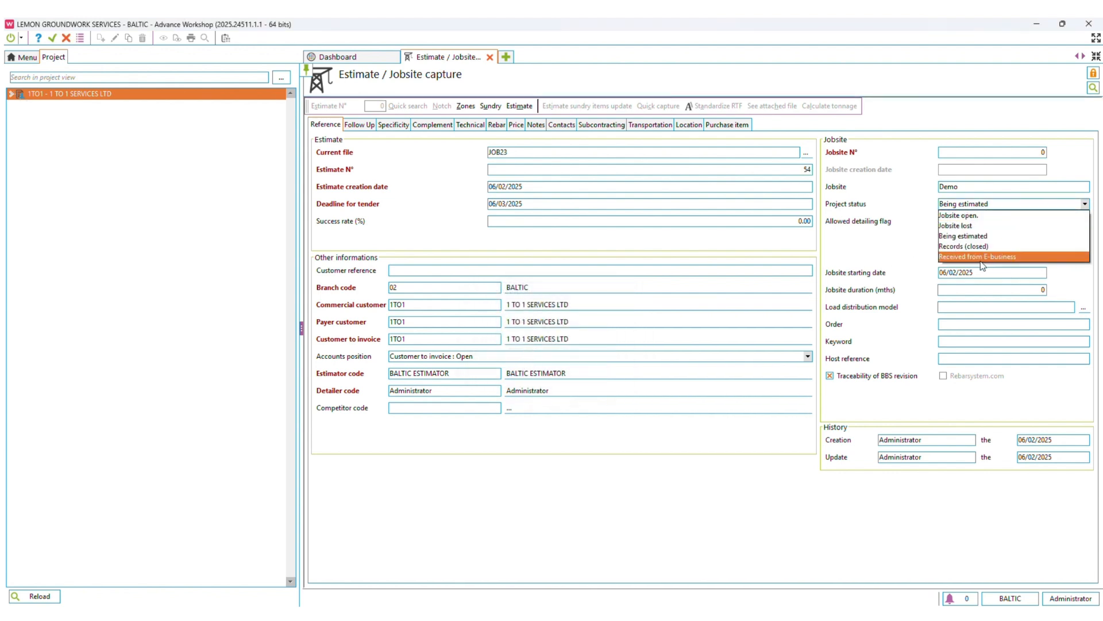
click(970, 216)
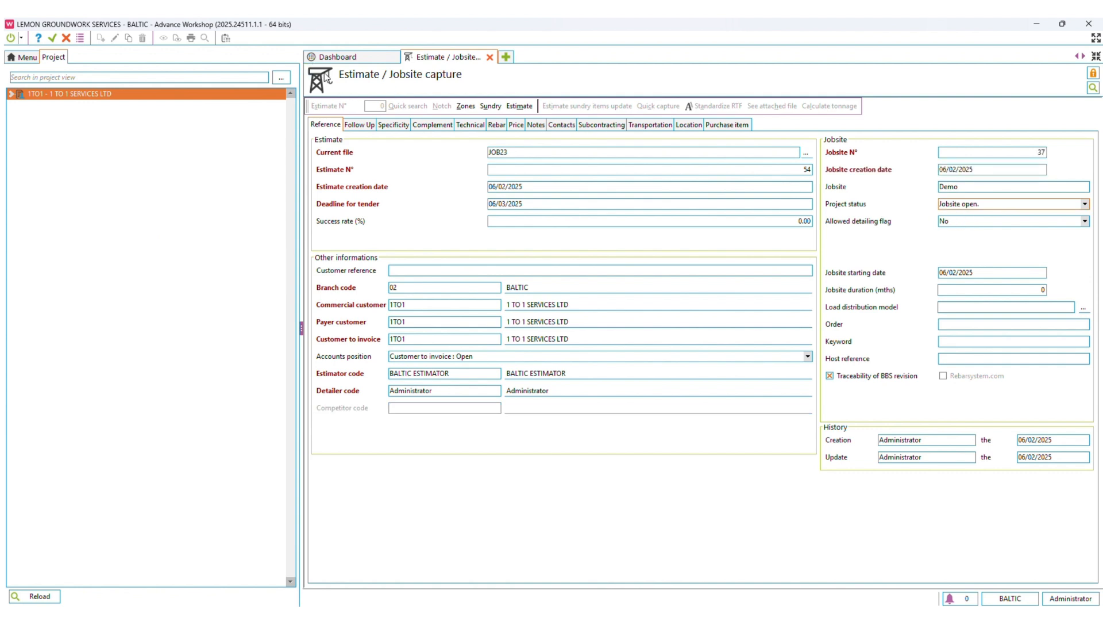
click(53, 39)
Show the customer's jobsites in the project tree and view the actions available for the Demo jobsite.
click(11, 93)
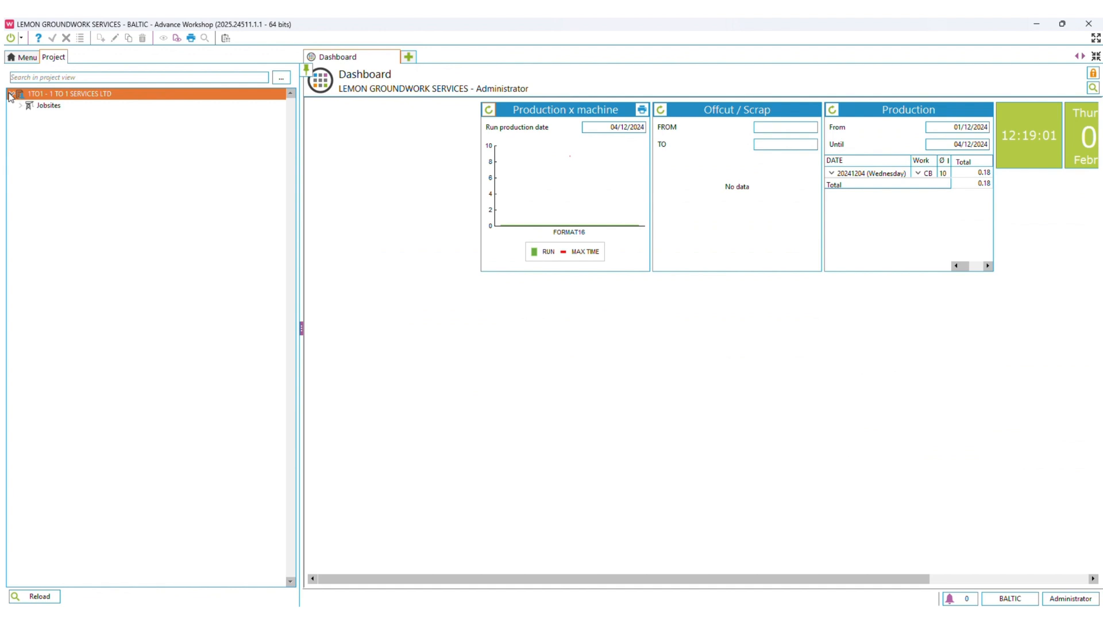
double_click(49, 105)
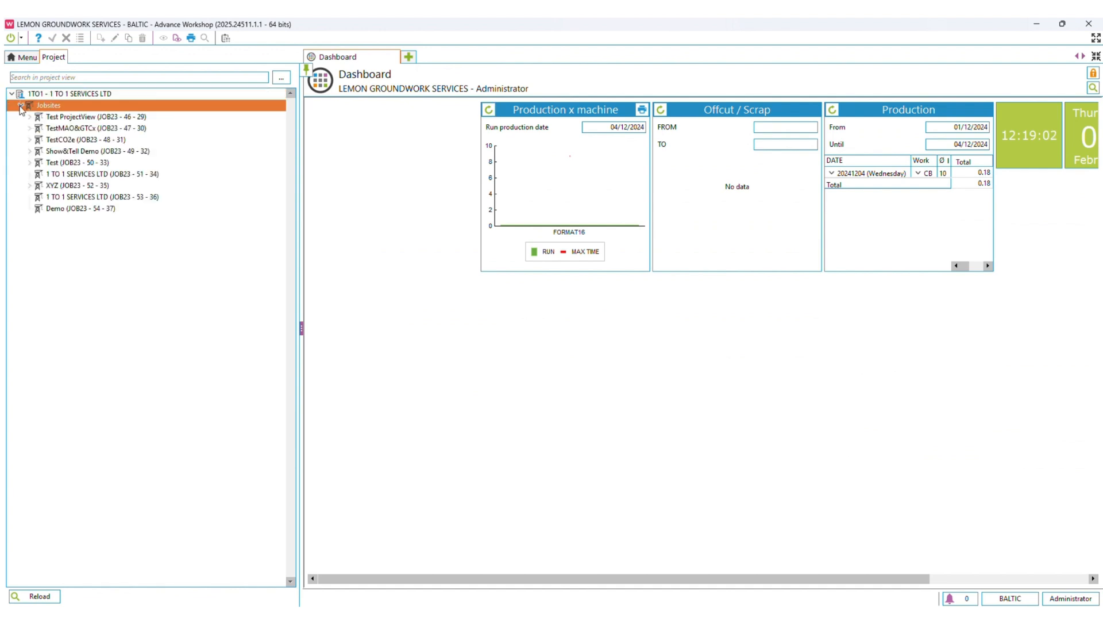
click(59, 211)
right_click(52, 209)
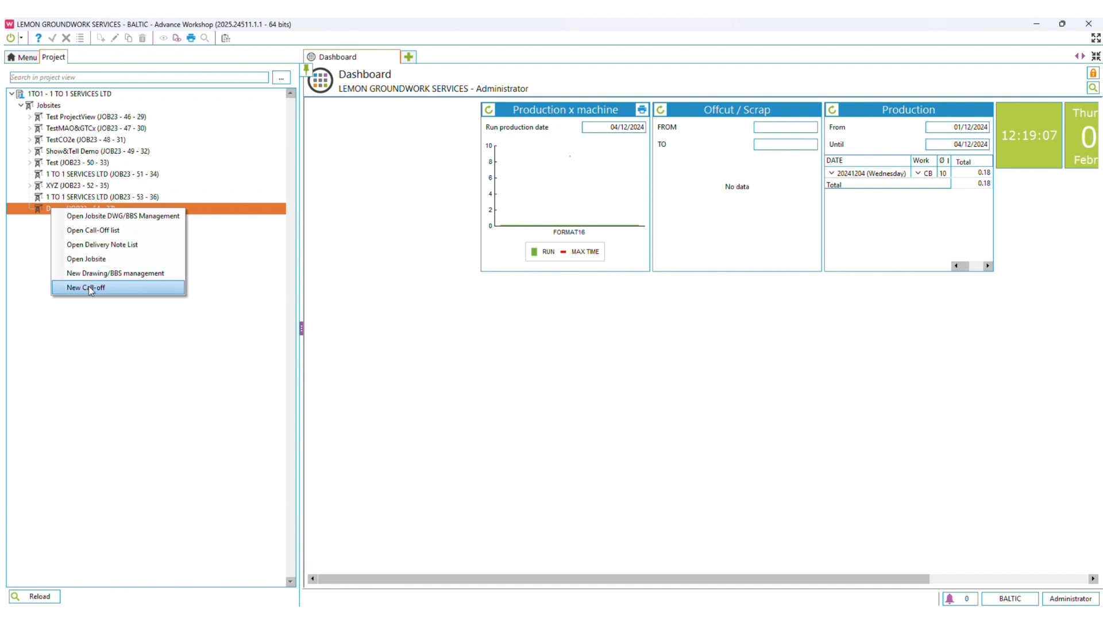
click(44, 290)
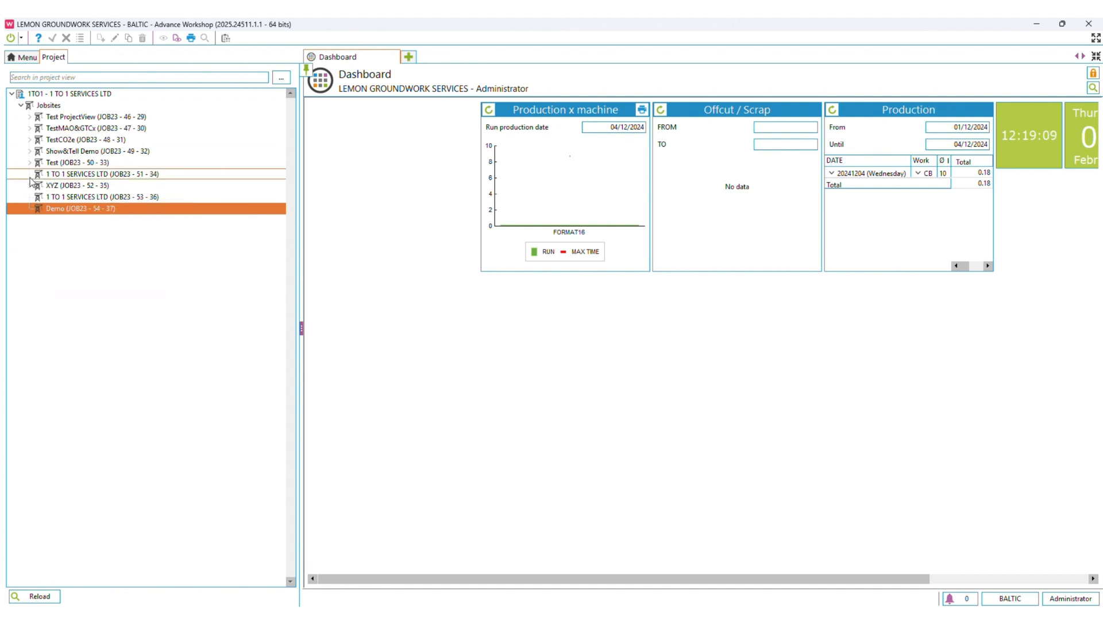
Examine the XYZ jobsite's structure in the project tree, down to the Beam BBS elements and the call-off sequence.
click(30, 185)
click(40, 197)
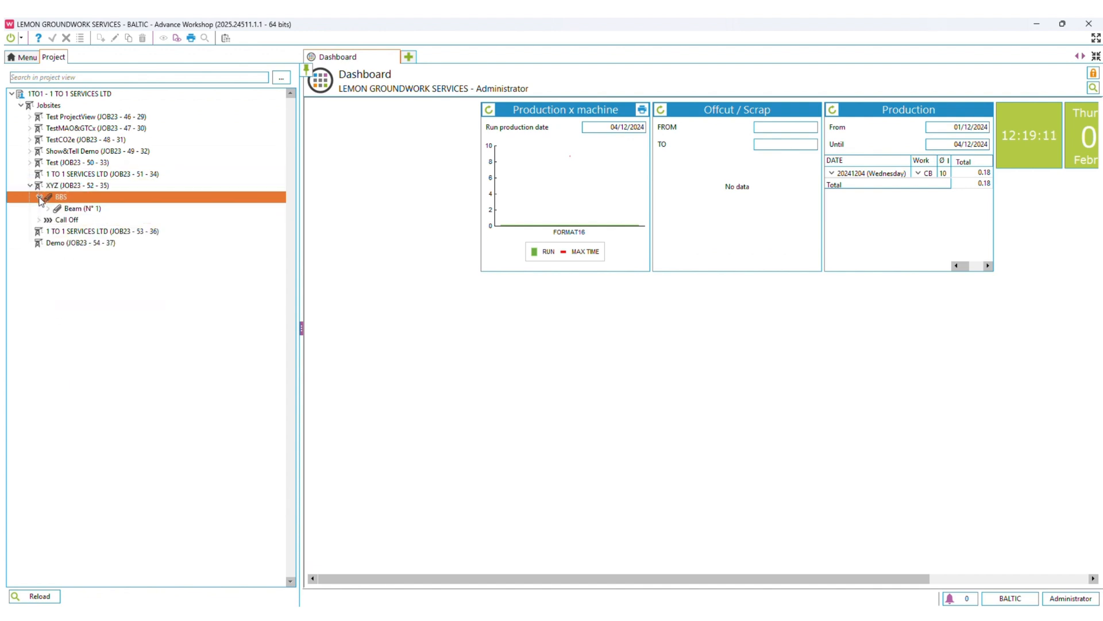
click(48, 209)
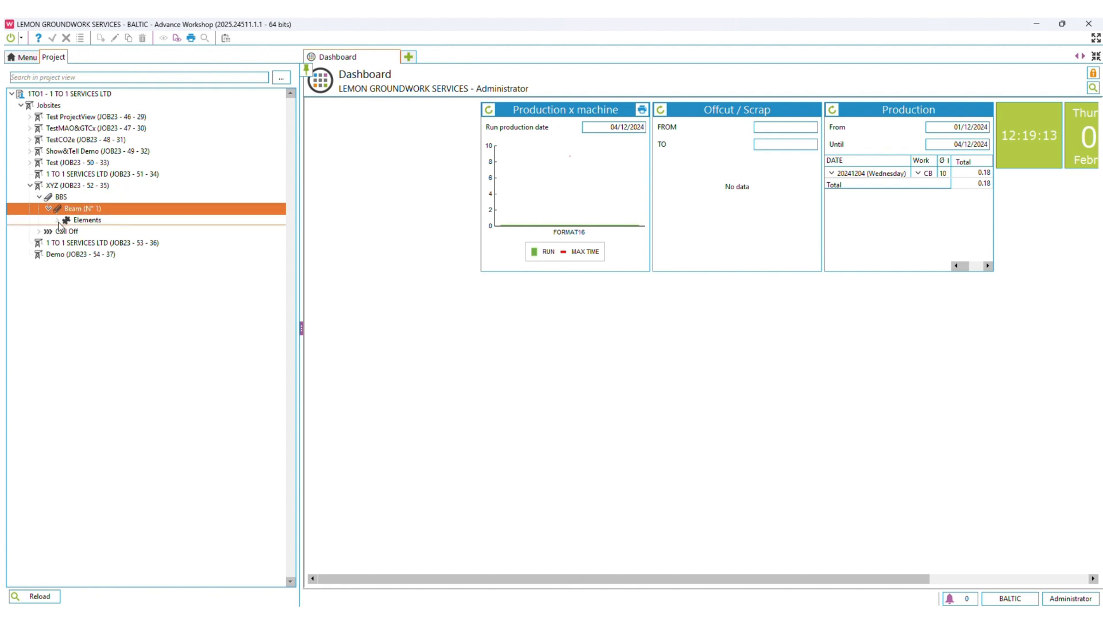
click(58, 221)
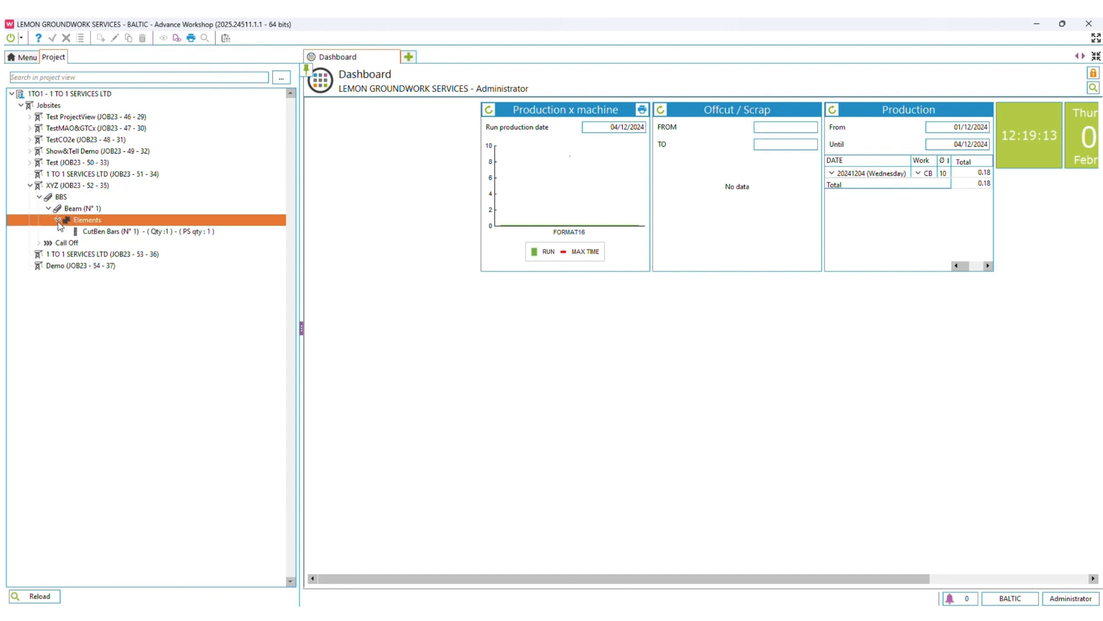
click(39, 244)
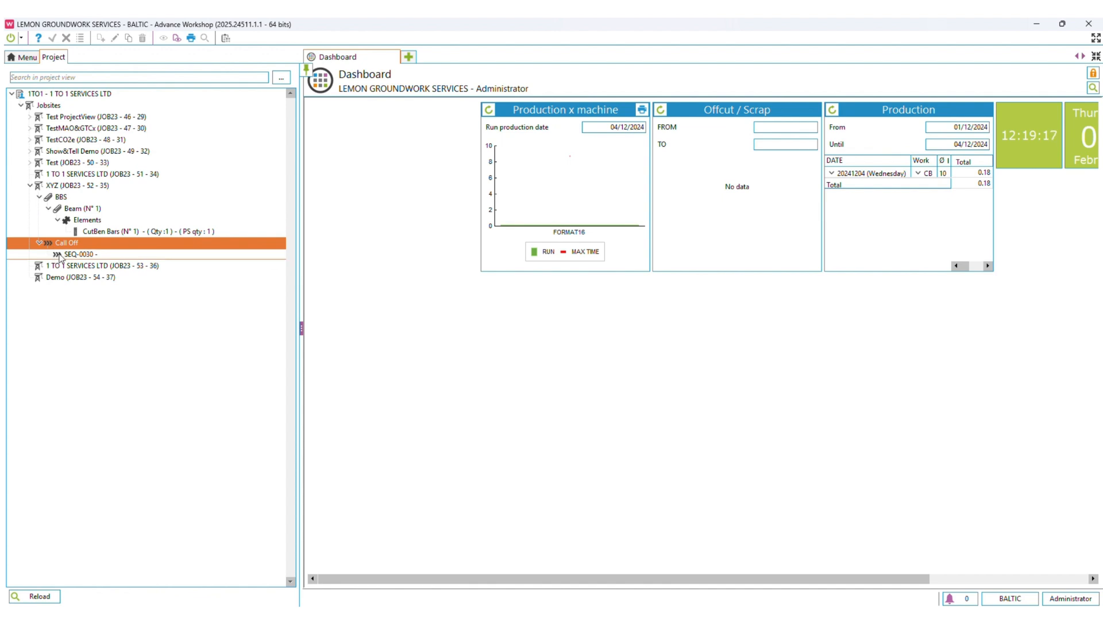
click(83, 254)
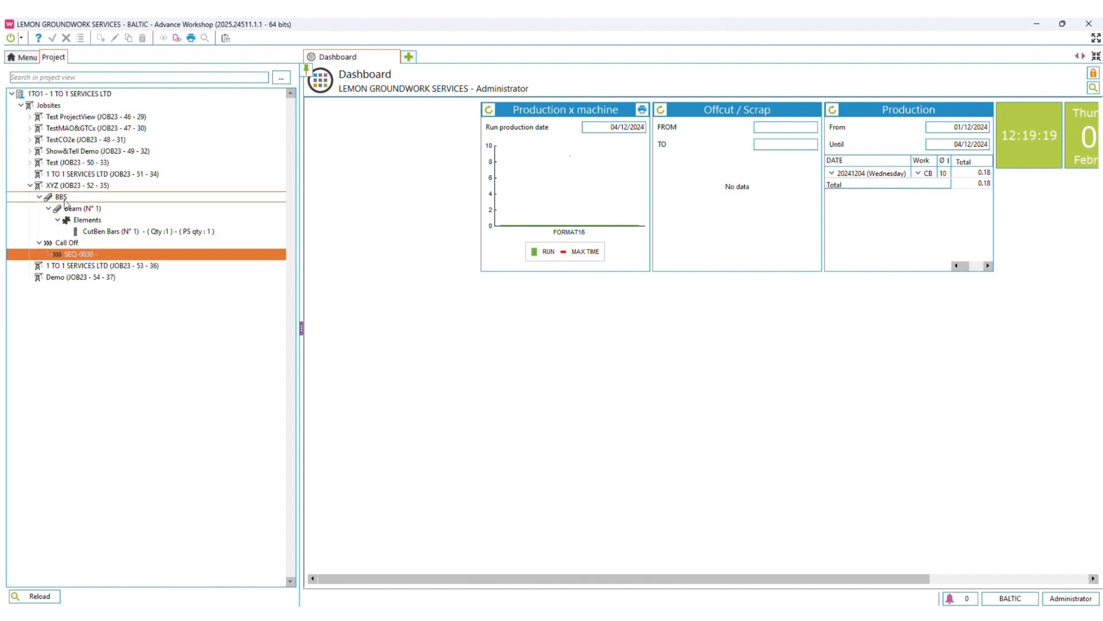
Open the delivery note stored under the Test (JOB23 - 50 - 33) jobsite.
click(30, 163)
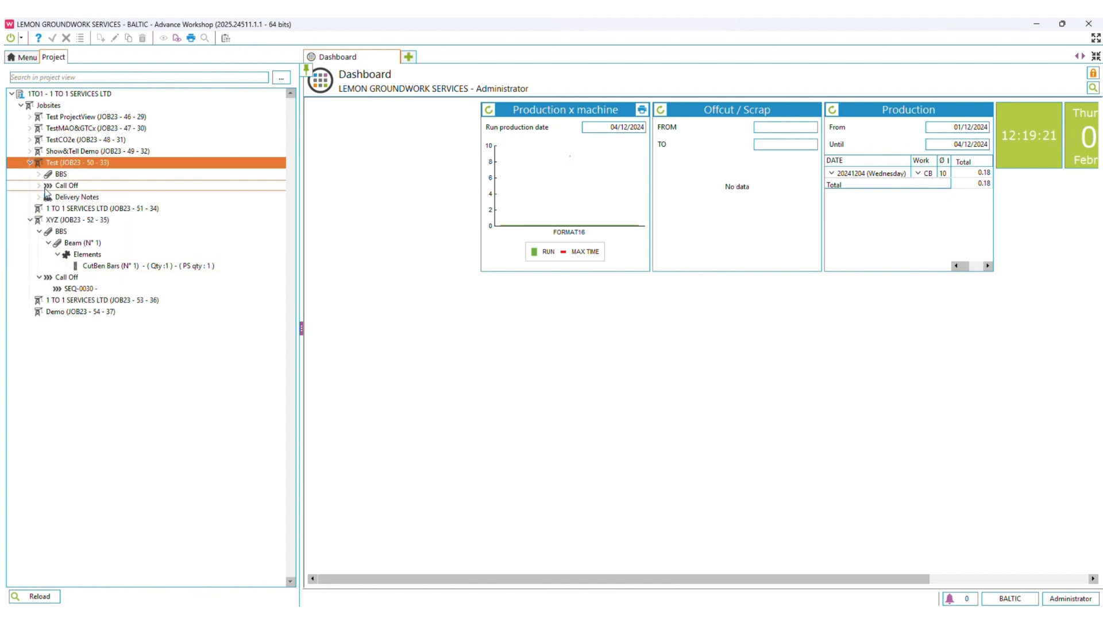
click(40, 197)
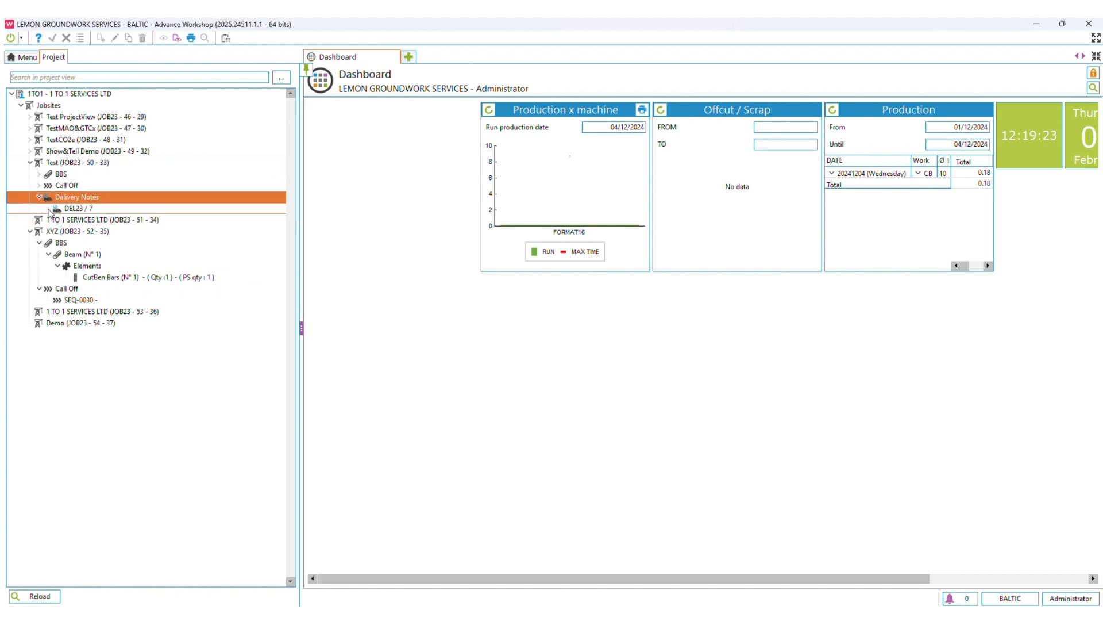
click(83, 210)
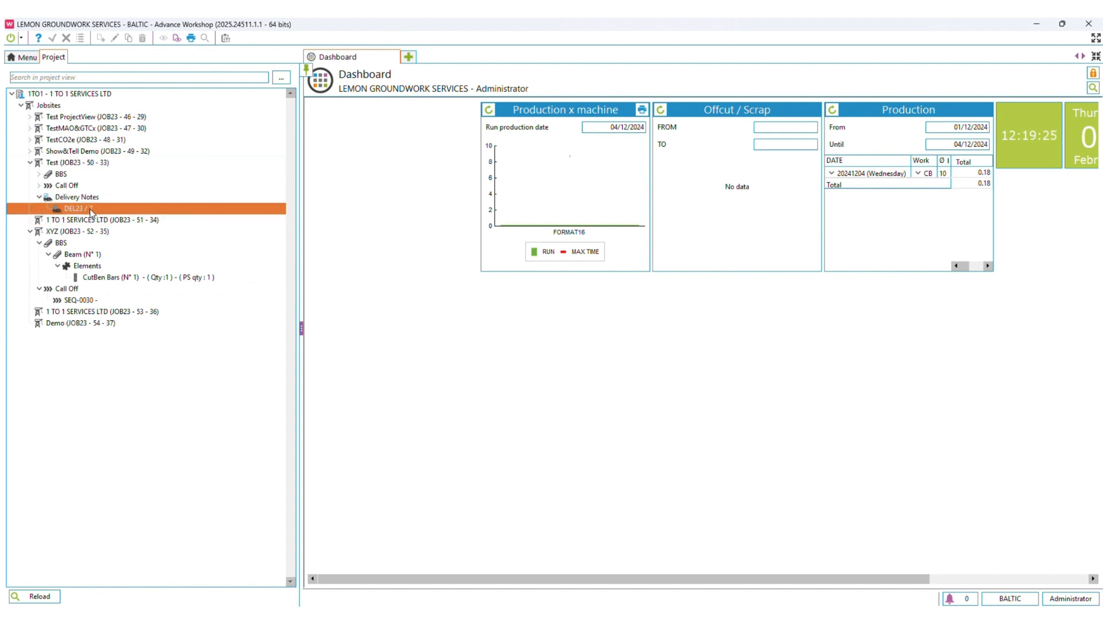
right_click(90, 213)
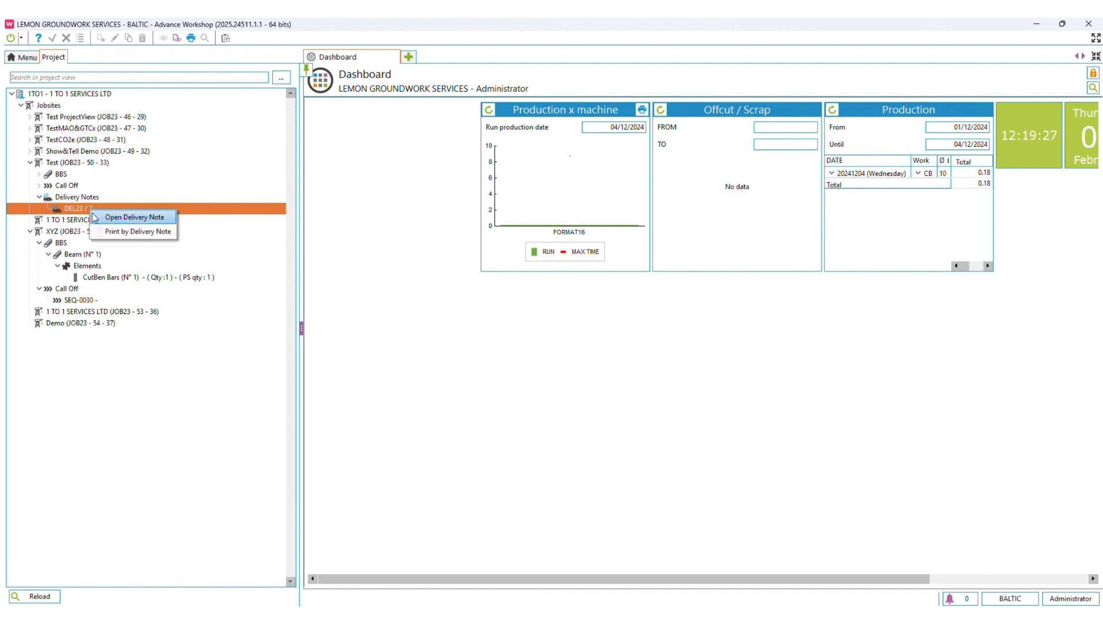
click(107, 217)
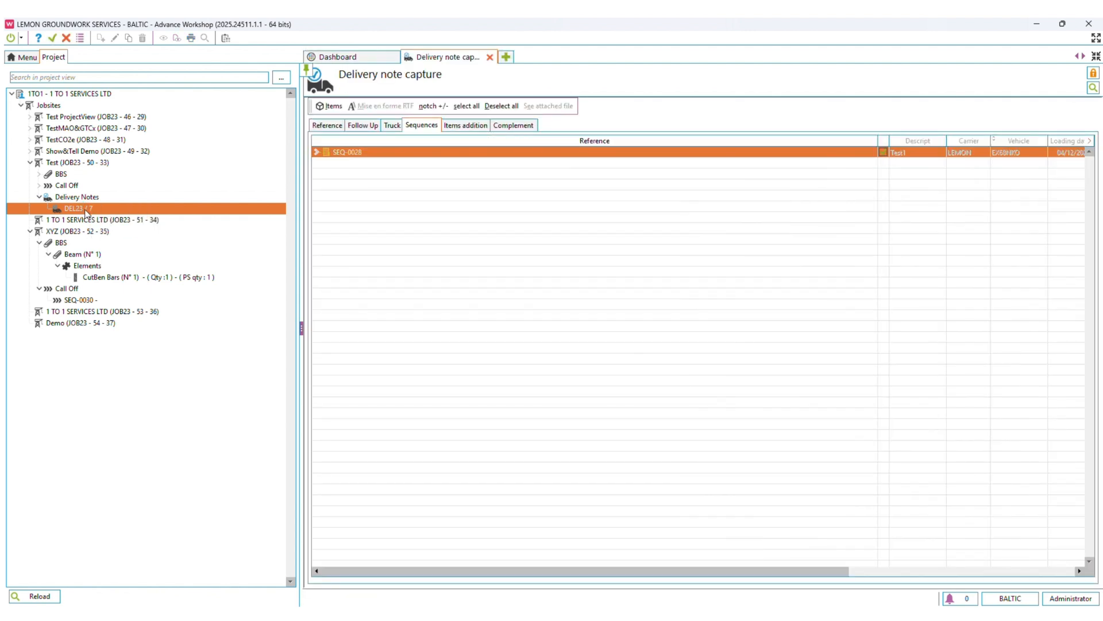
Review the delivery note's production sequence content, truck details and reference information.
click(317, 152)
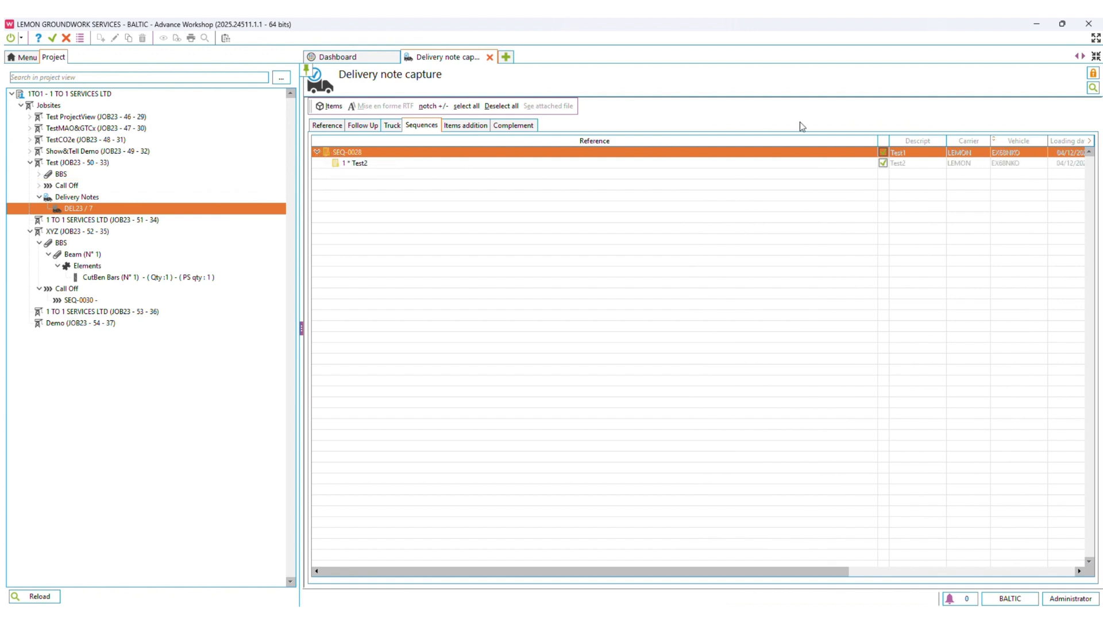
click(393, 126)
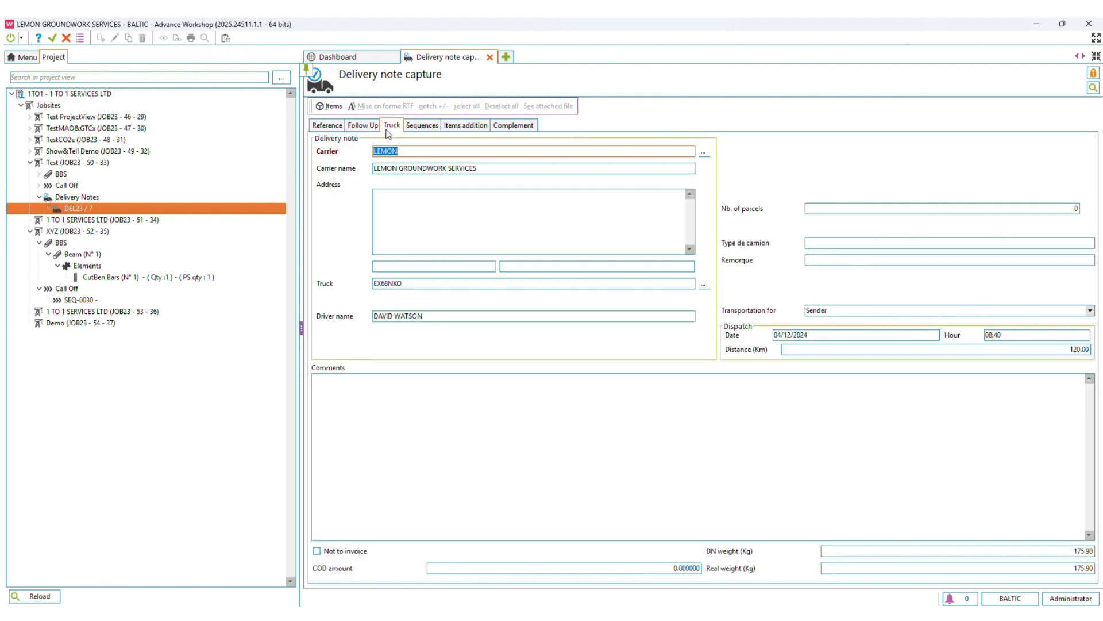
click(372, 128)
click(327, 128)
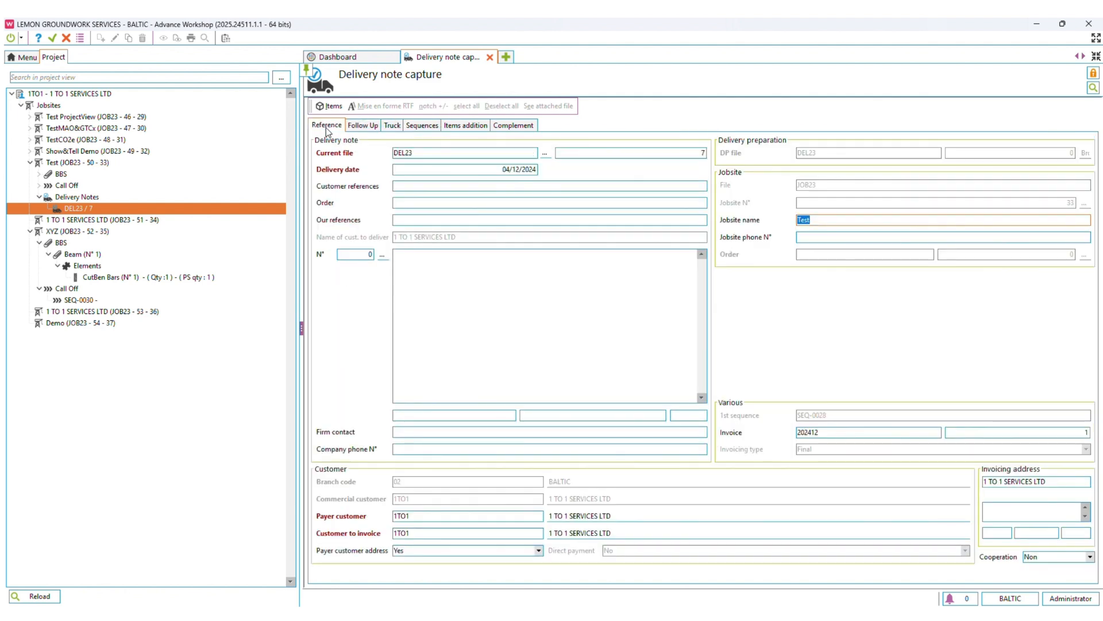
click(515, 39)
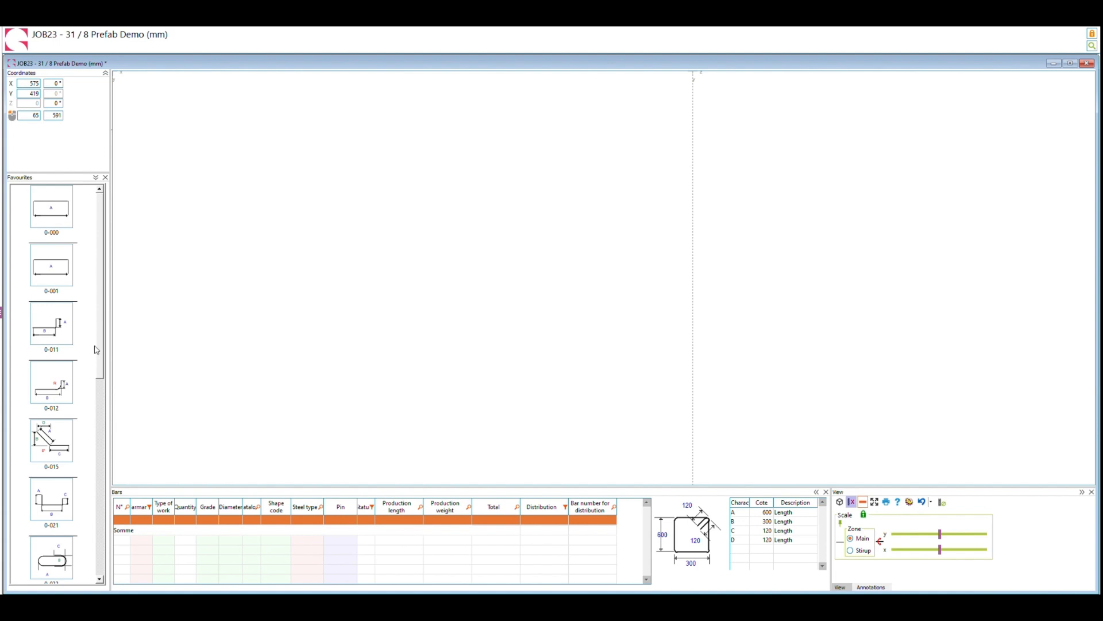
Add a shape 0-021 bar with A 150, B 2500 and C 150 as the main bar of the prefab, and fit the drawing.
scroll(100, 349, down, 2)
click(57, 451)
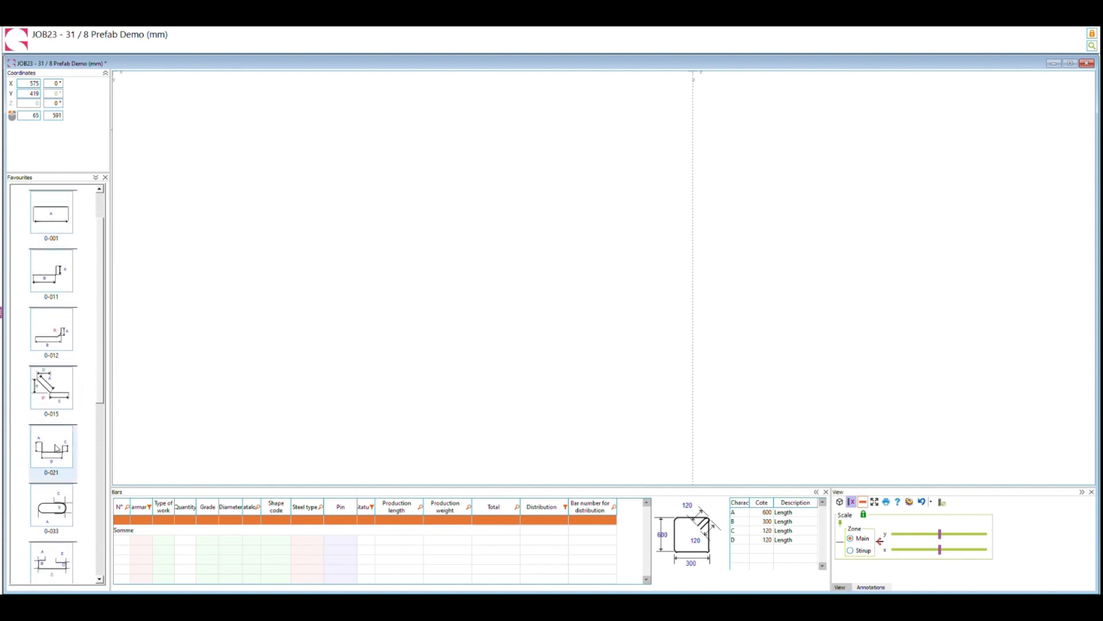
click(342, 255)
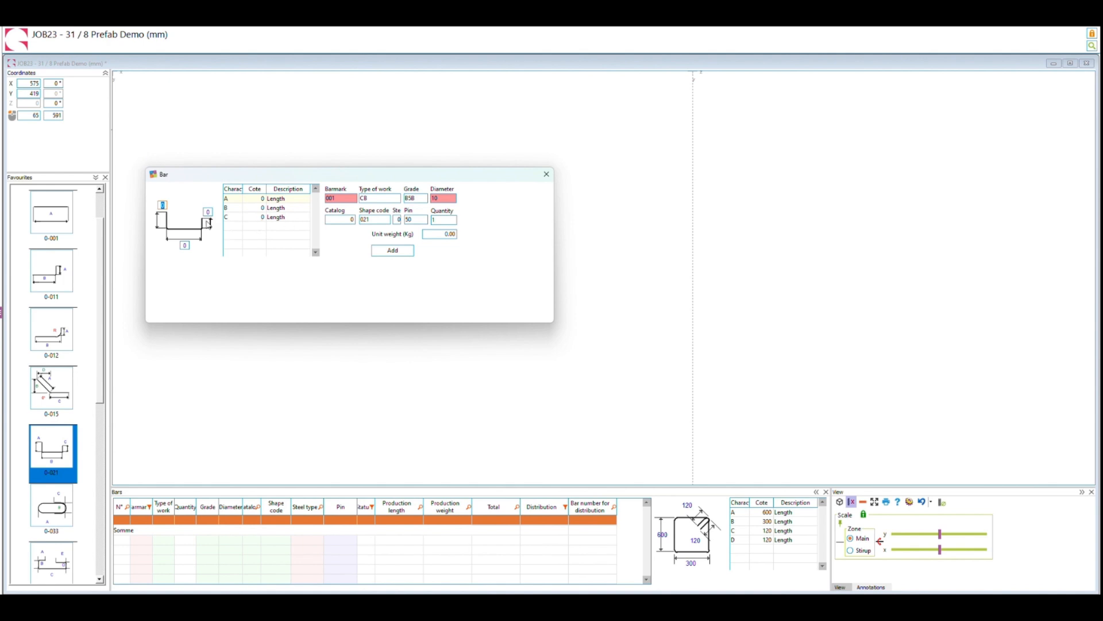
text(1502500150)
key(Tab)
key(Tab)
key(Tab)
key(Tab)
key(Tab)
key(Tab)
key(Tab)
key(Tab)
key(Tab)
key(Tab)
click(403, 254)
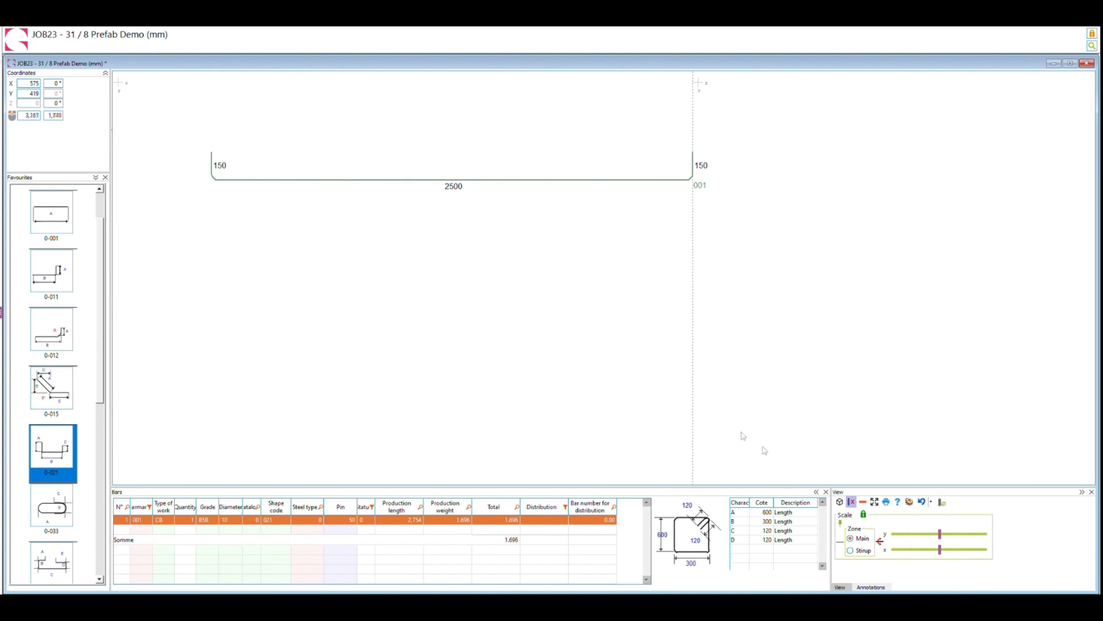
click(874, 502)
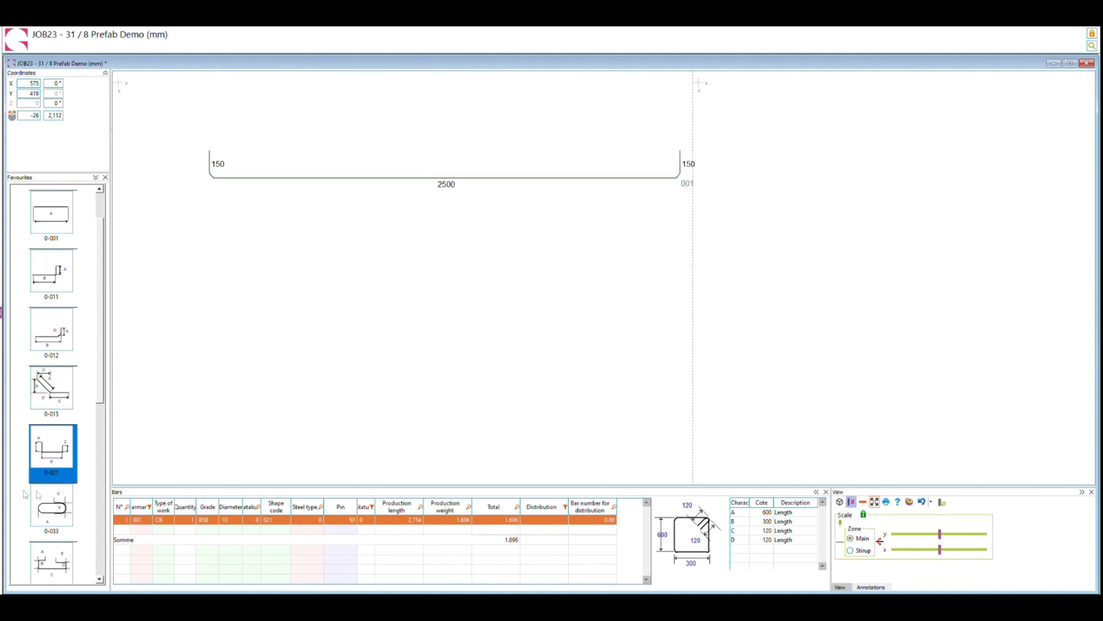
Add a shape 0-052 stirrup with A 600, B 300, C 120 and D 120 to the section area, and fit the drawing.
scroll(40, 498, down, 3)
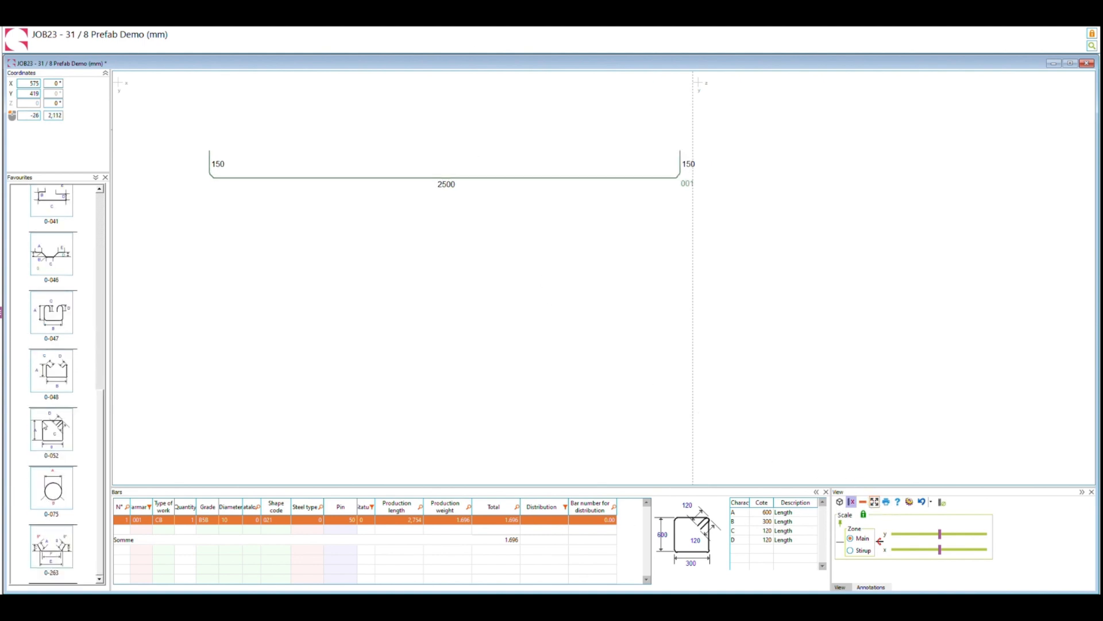
drag(49, 428, 866, 262)
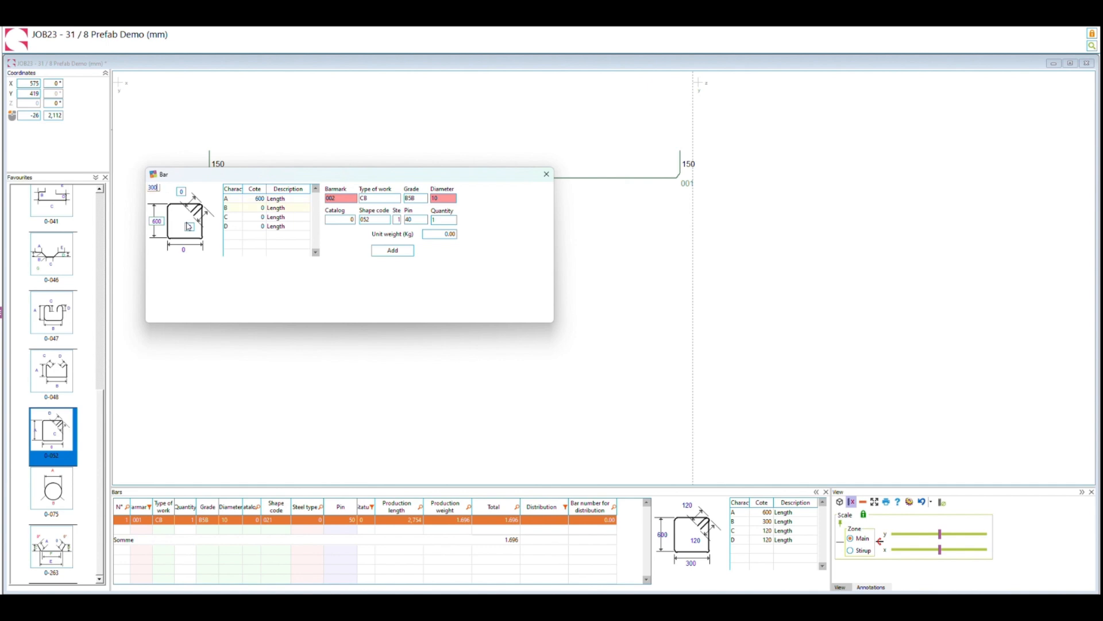
text(120)
key(Tab)
key(Tab)
text(120)
key(Return)
key(Tab)
key(Tab)
click(393, 251)
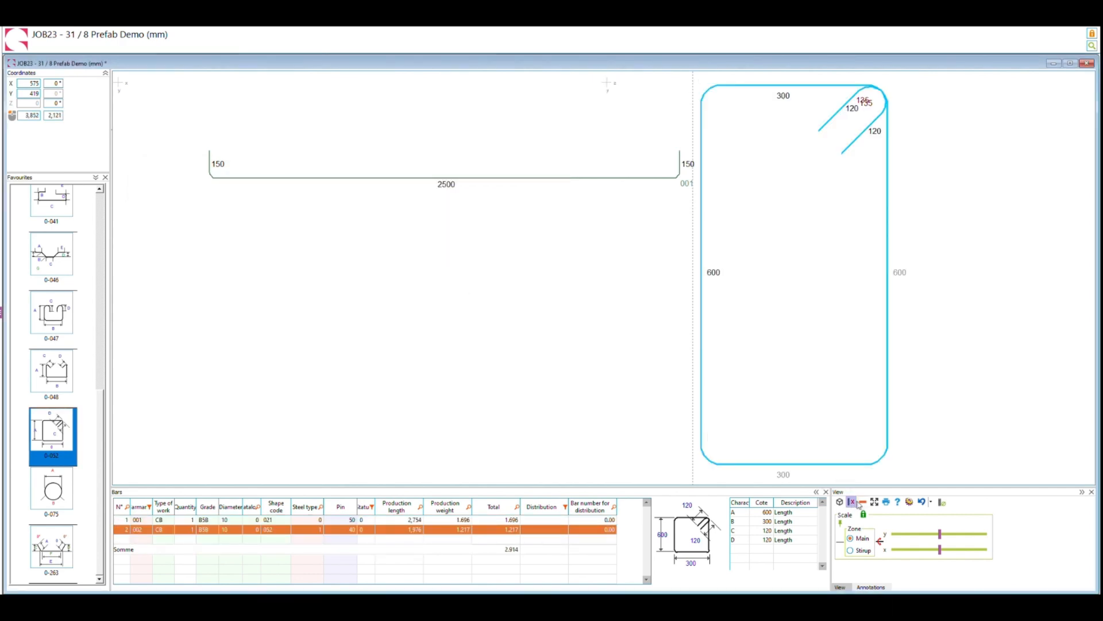
click(875, 503)
Distribute the 2500 mm main bar in the stirrup with a quantity of 3 on each of the two 300 mm segments.
click(550, 179)
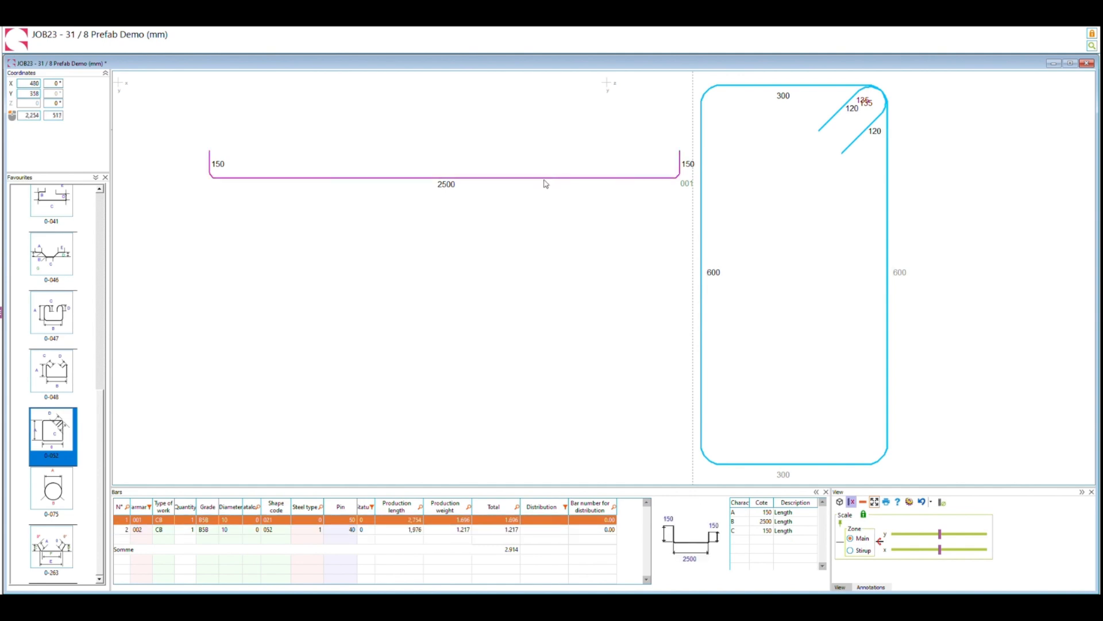
right_click(545, 179)
click(584, 227)
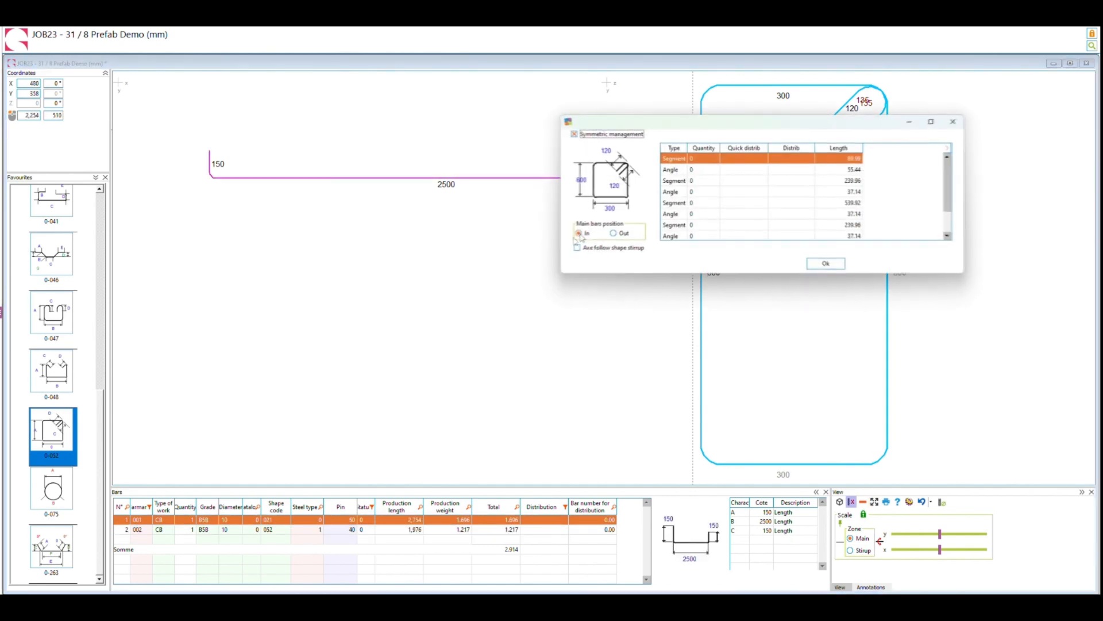
click(700, 182)
click(700, 180)
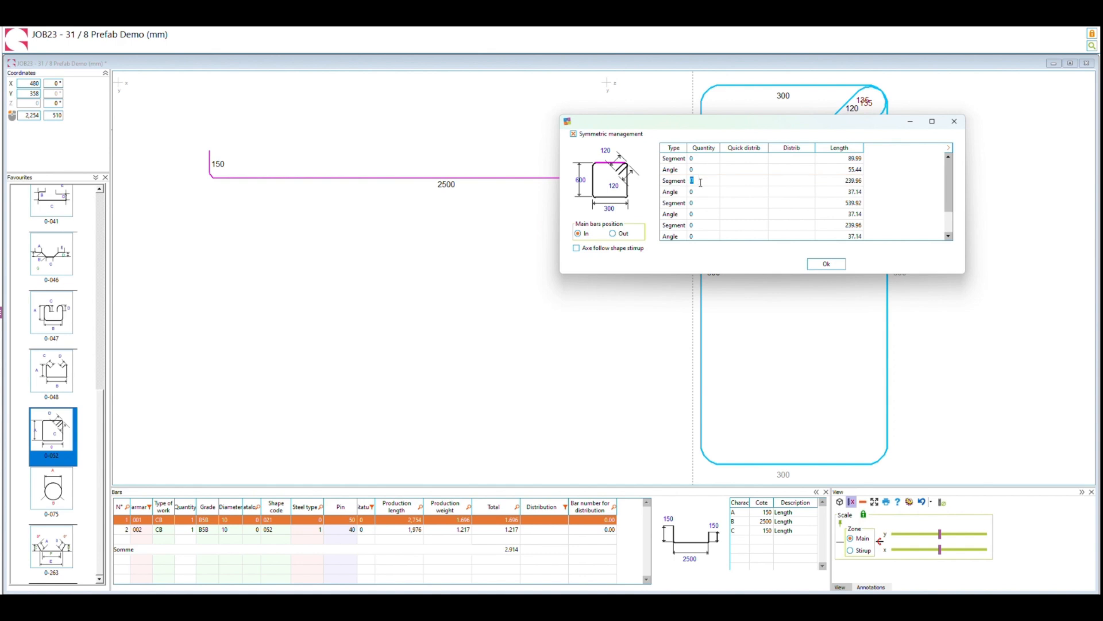
click(695, 225)
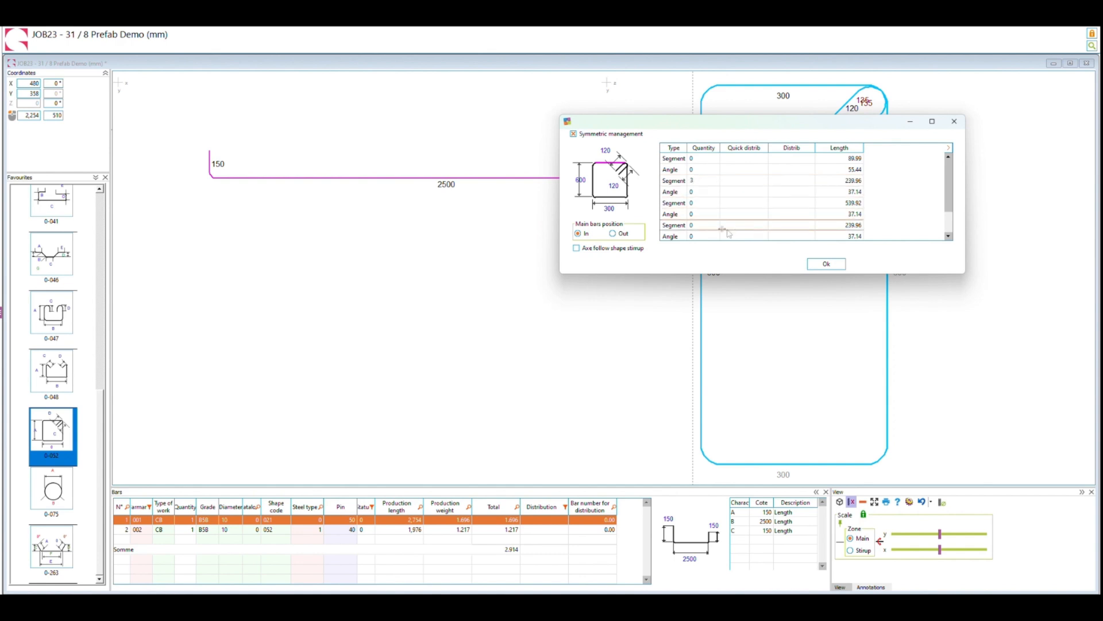
click(693, 225)
drag(697, 225, 681, 229)
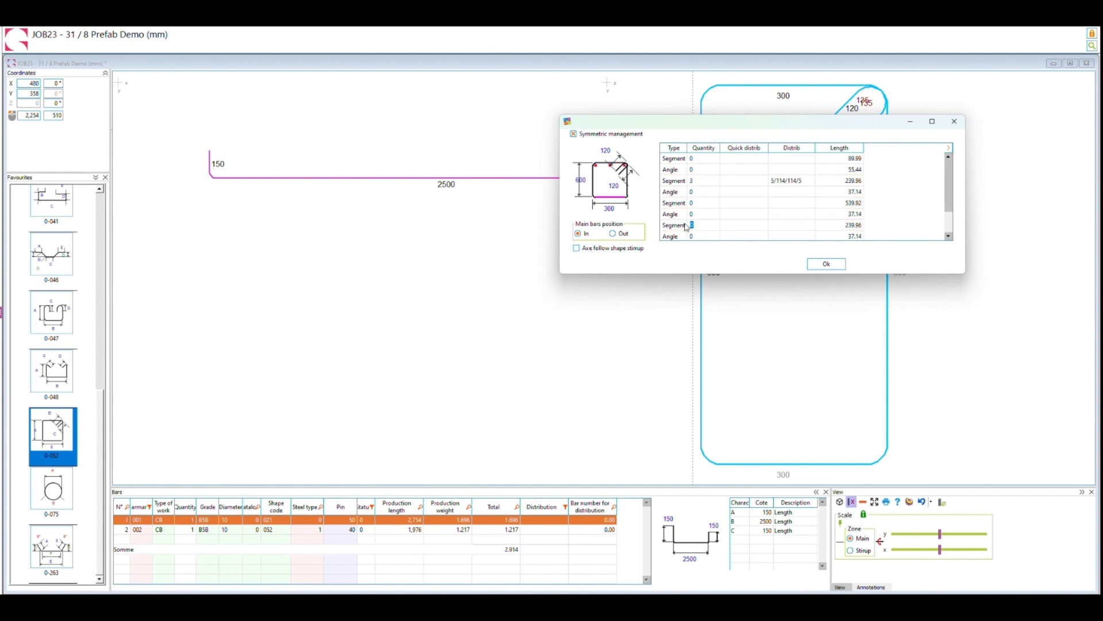
click(787, 182)
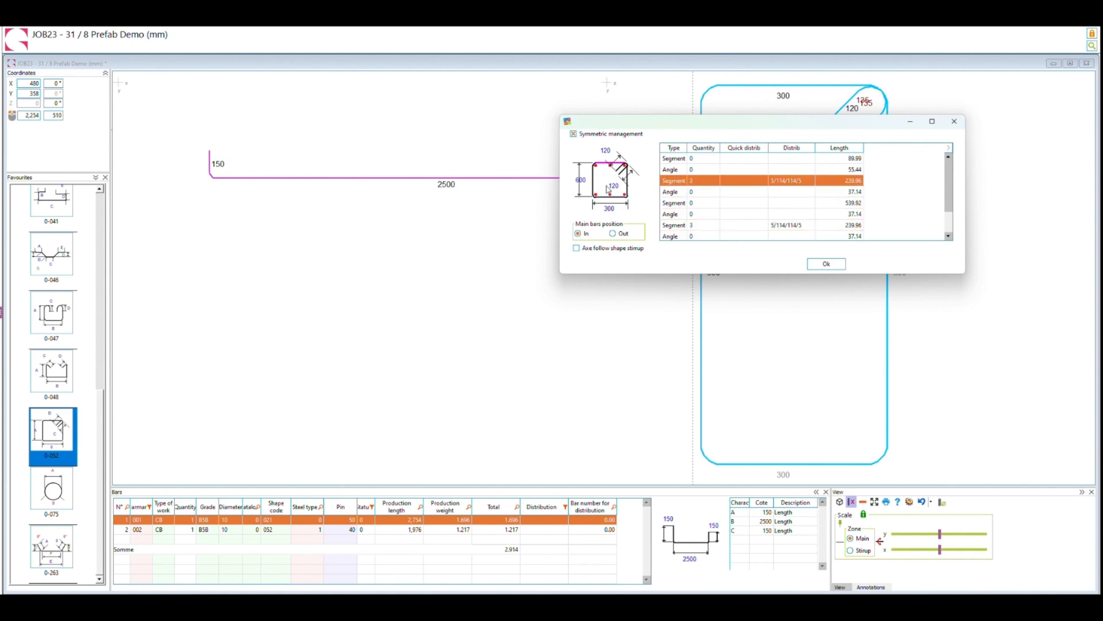
Set the main bars position to In, set the "Axe follow shape stirrup" option and apply the distribution.
click(613, 233)
click(578, 233)
click(577, 249)
click(827, 264)
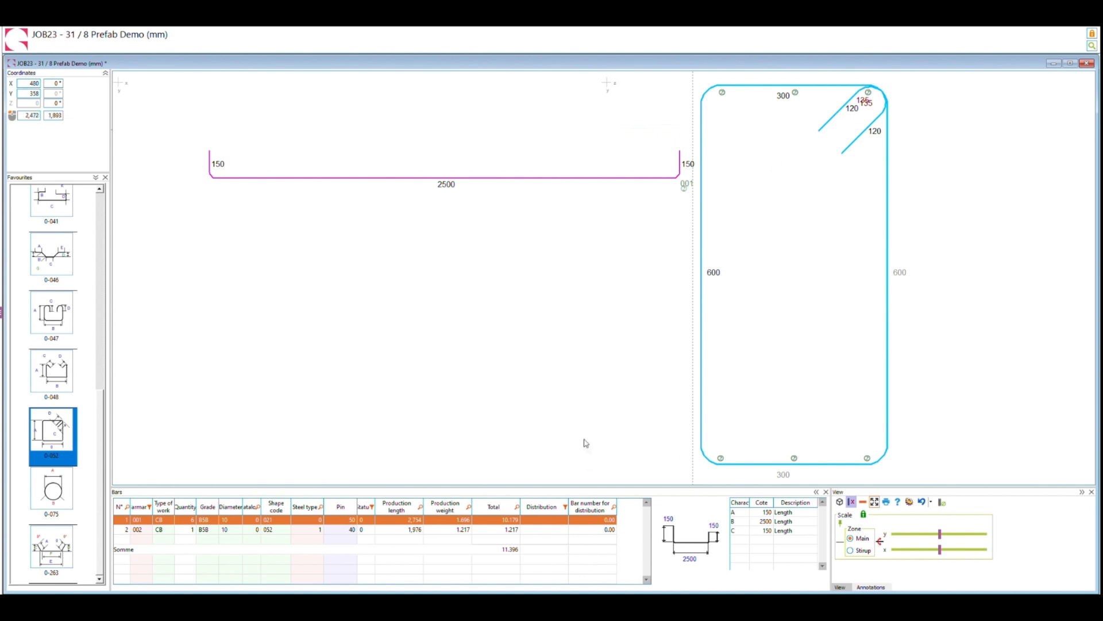
Distribute the 600 by 300 stirrup along the 2500 main bar with the pattern 150/x*250/150.
right_click(736, 468)
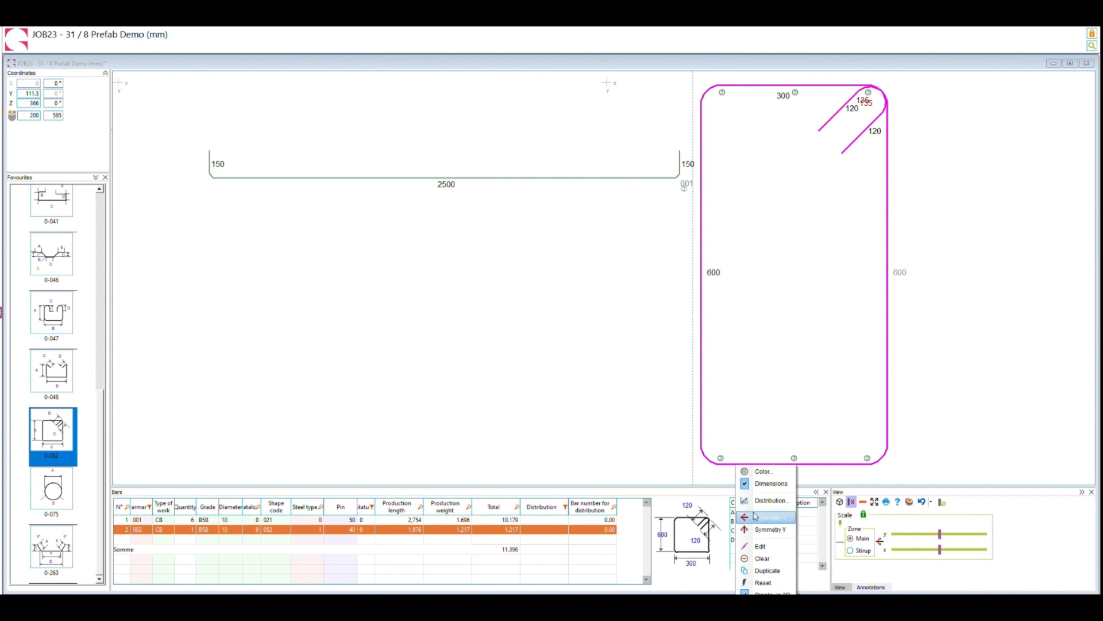
click(769, 500)
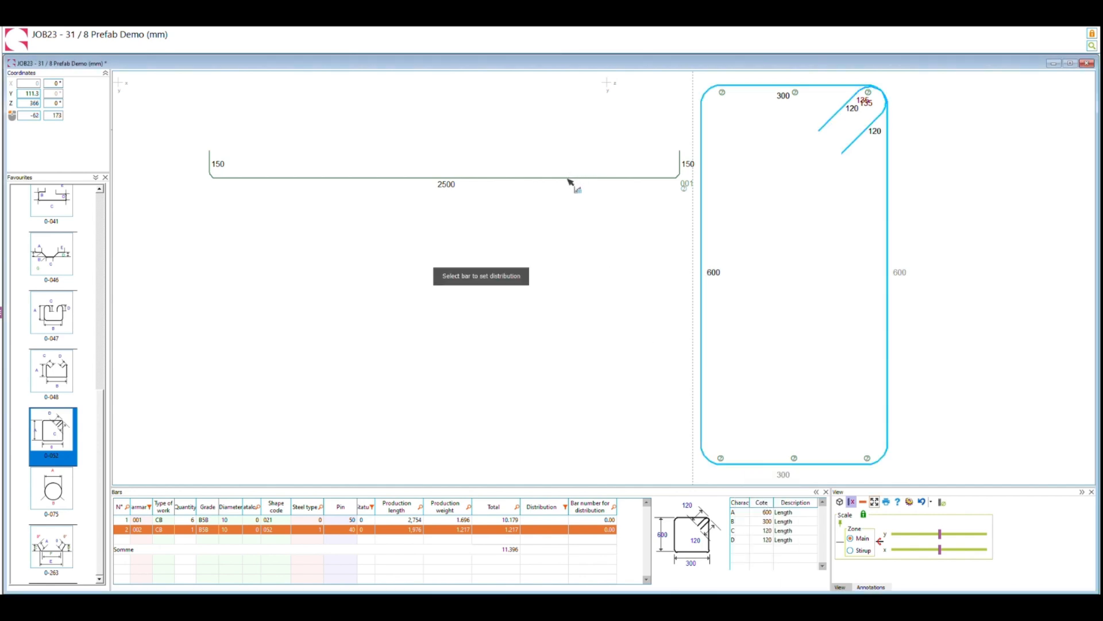
click(572, 179)
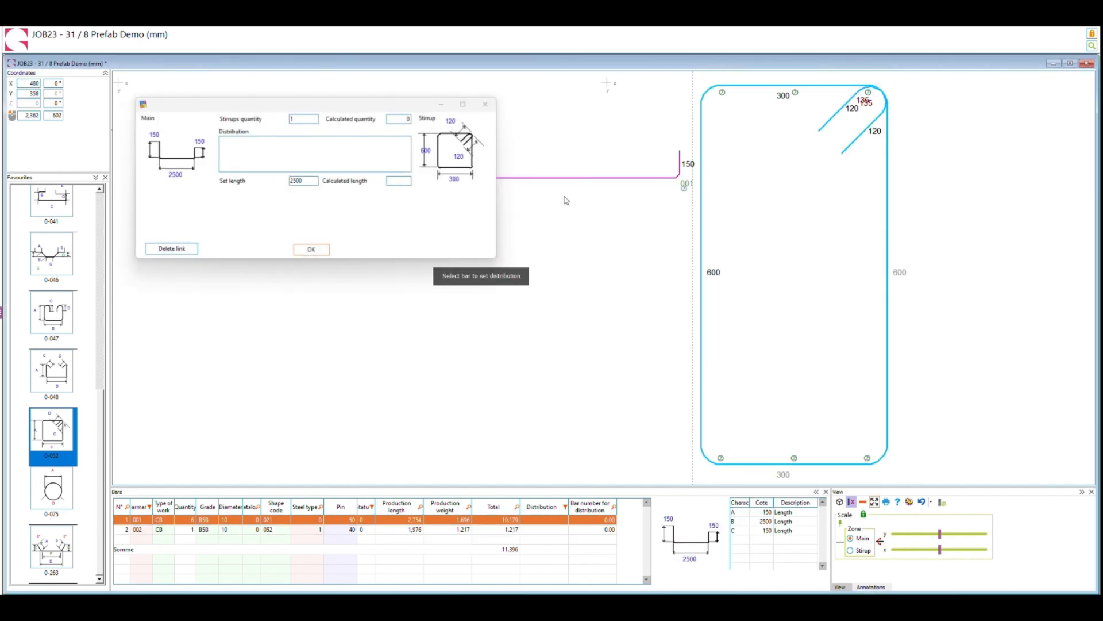
click(277, 154)
text(150/)
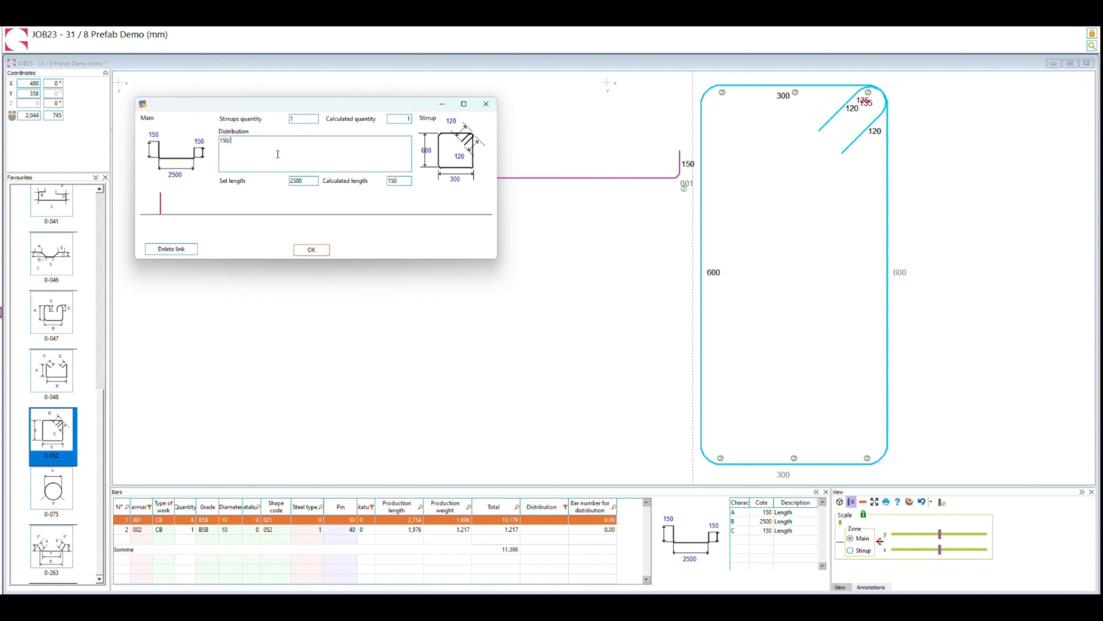
text(x)
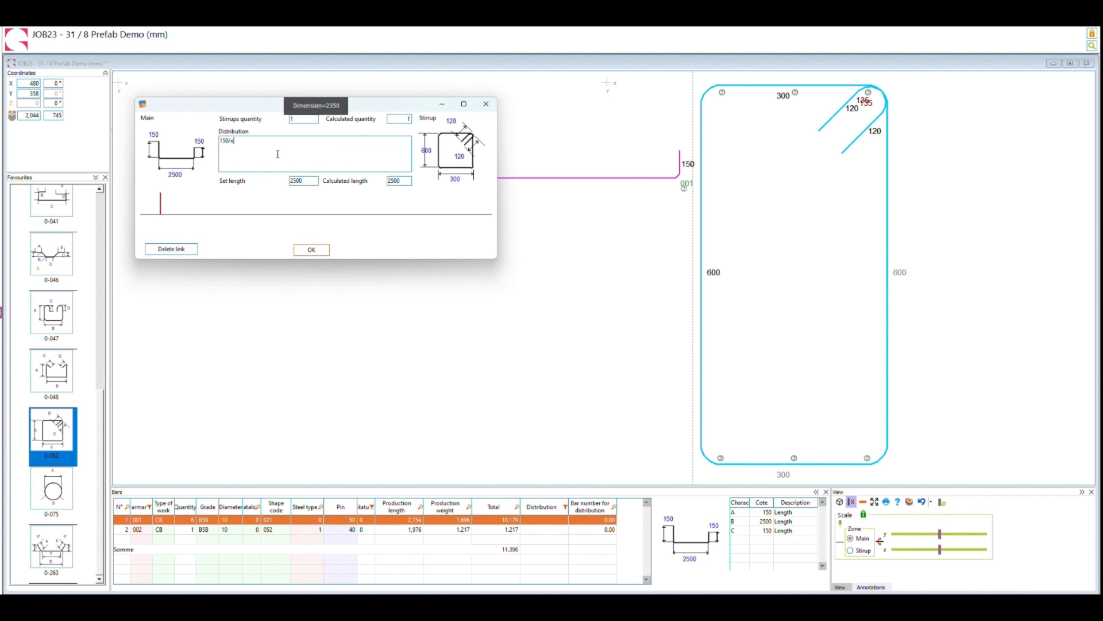
text(*250)
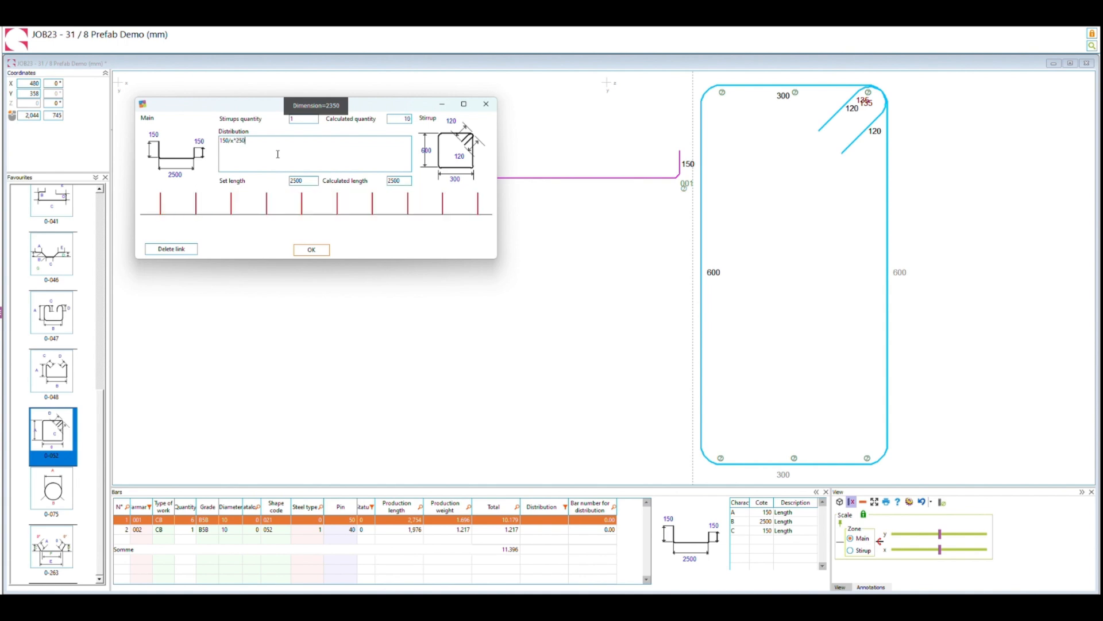
text(/150)
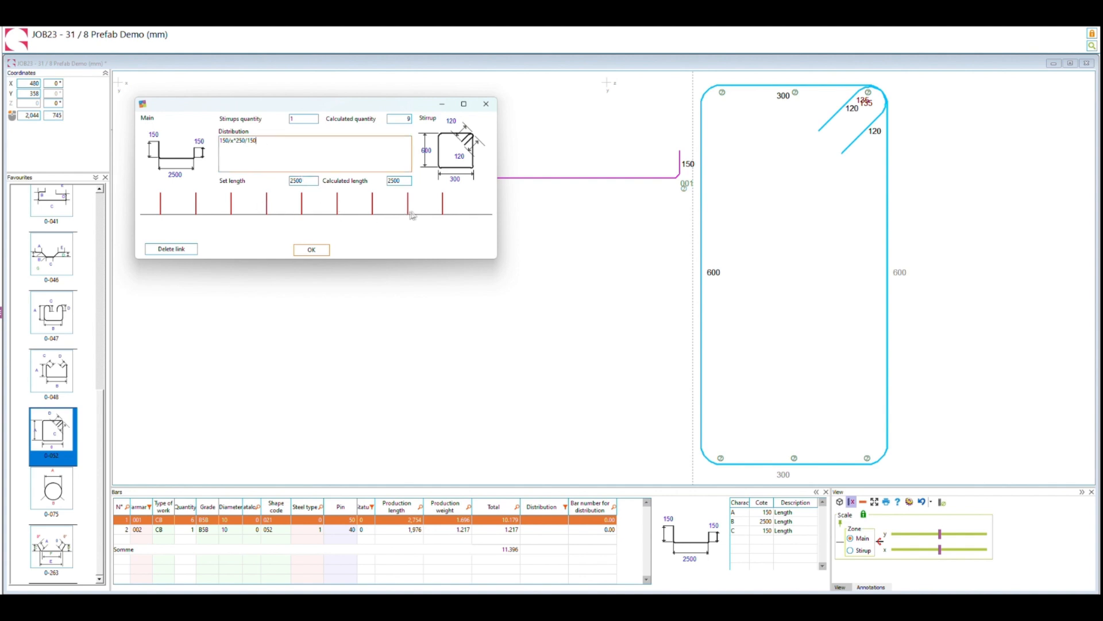
Equalize the stirrup distribution's gap dimension on left and right and apply the distribution.
click(310, 251)
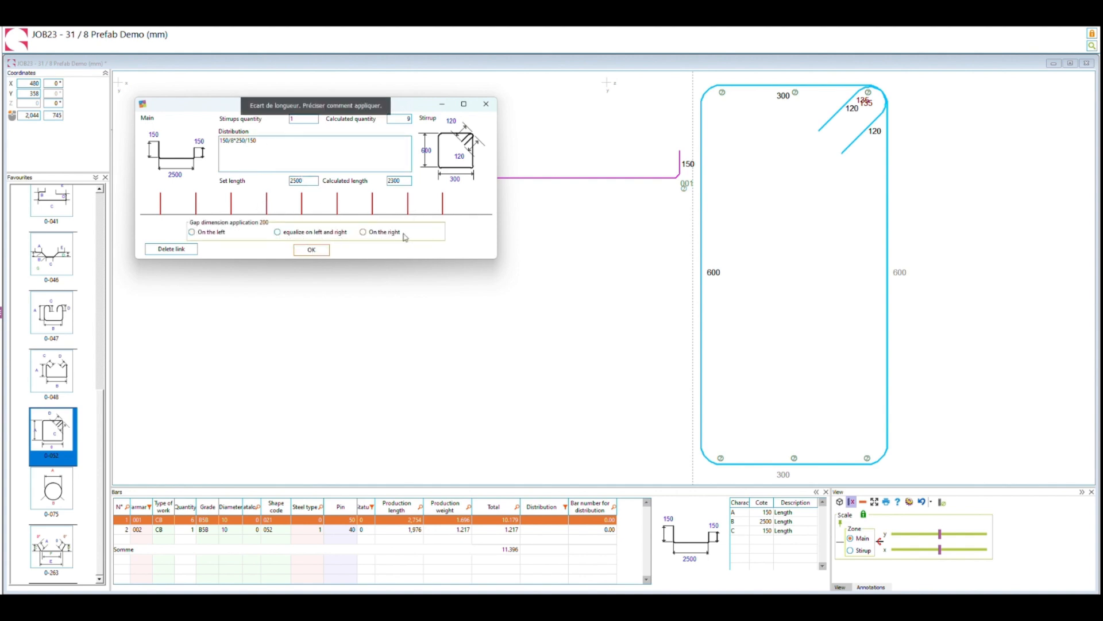
click(279, 232)
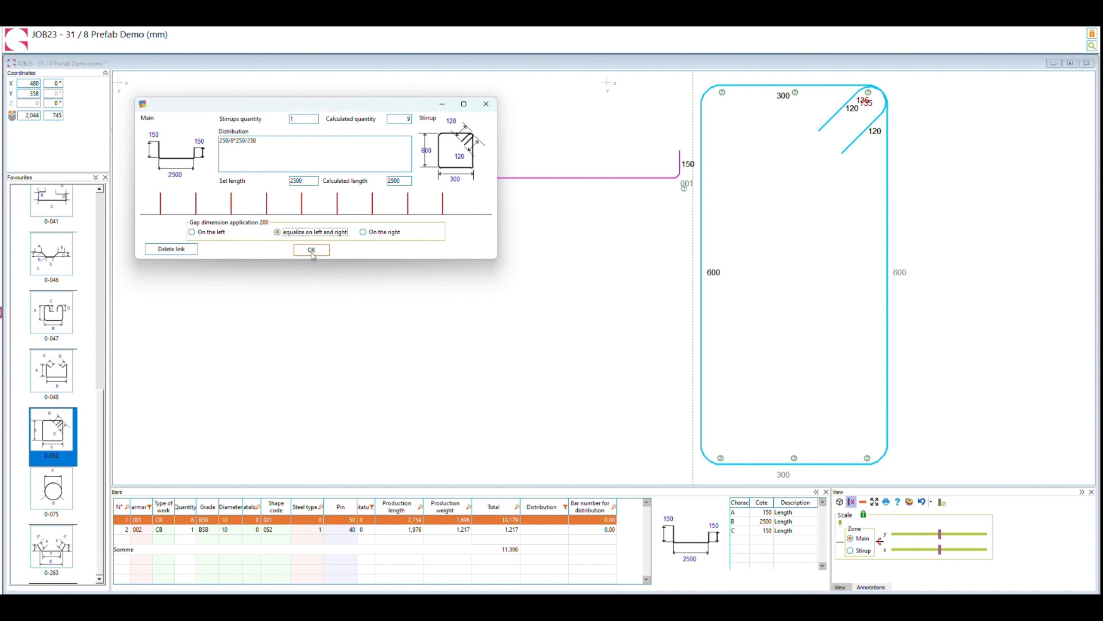
click(312, 250)
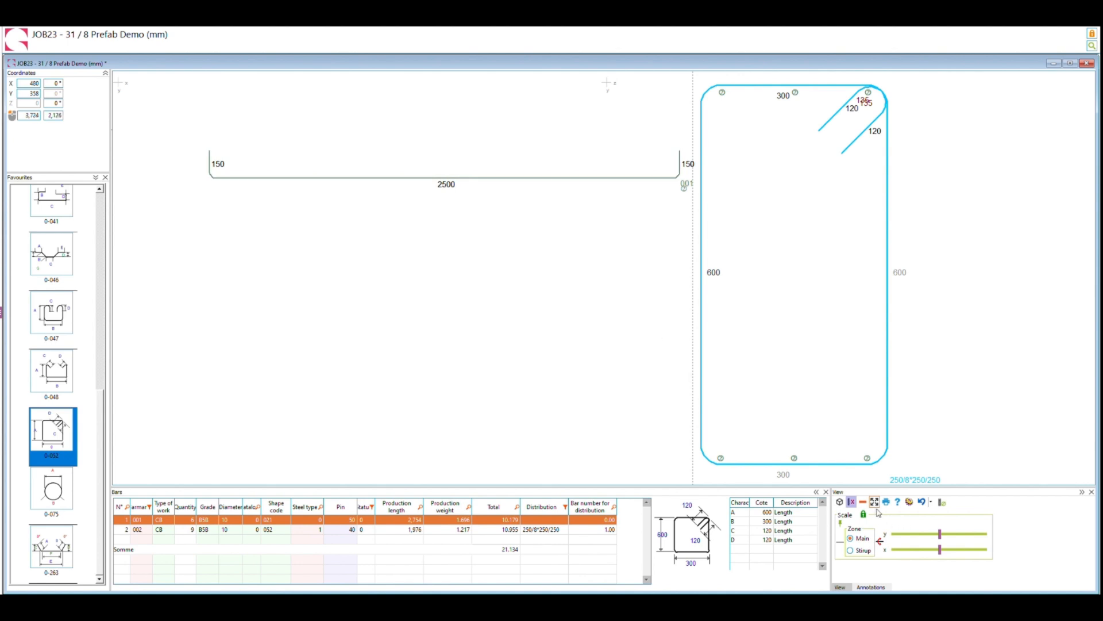
Show the prefab in an enlarged 3D view, switch to a single view and inspect the rectangular cage.
click(839, 502)
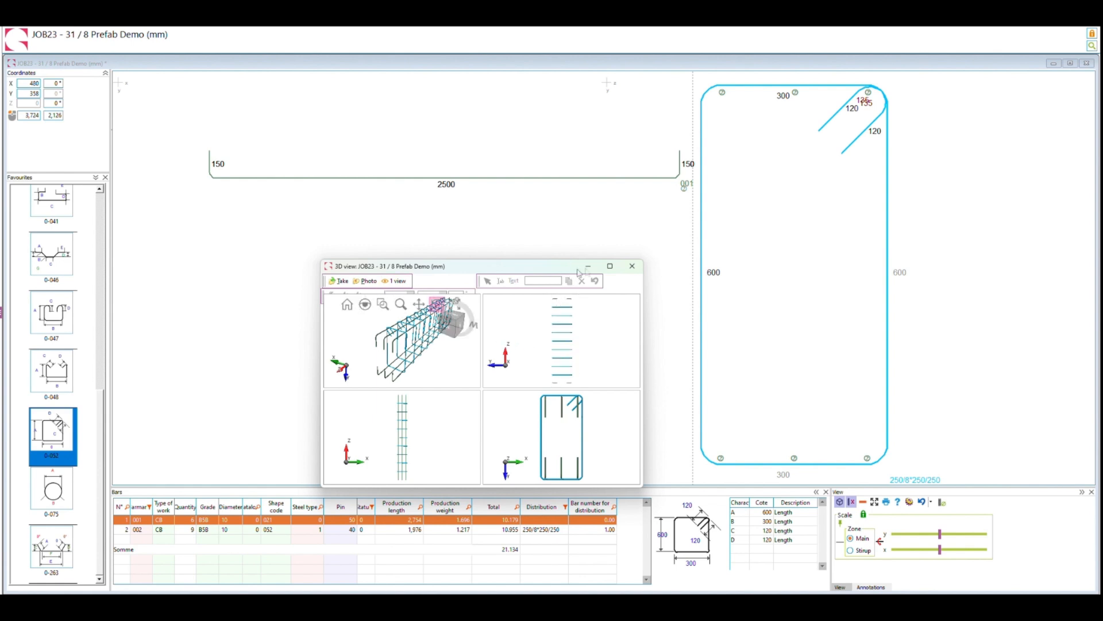
drag(314, 243, 224, 158)
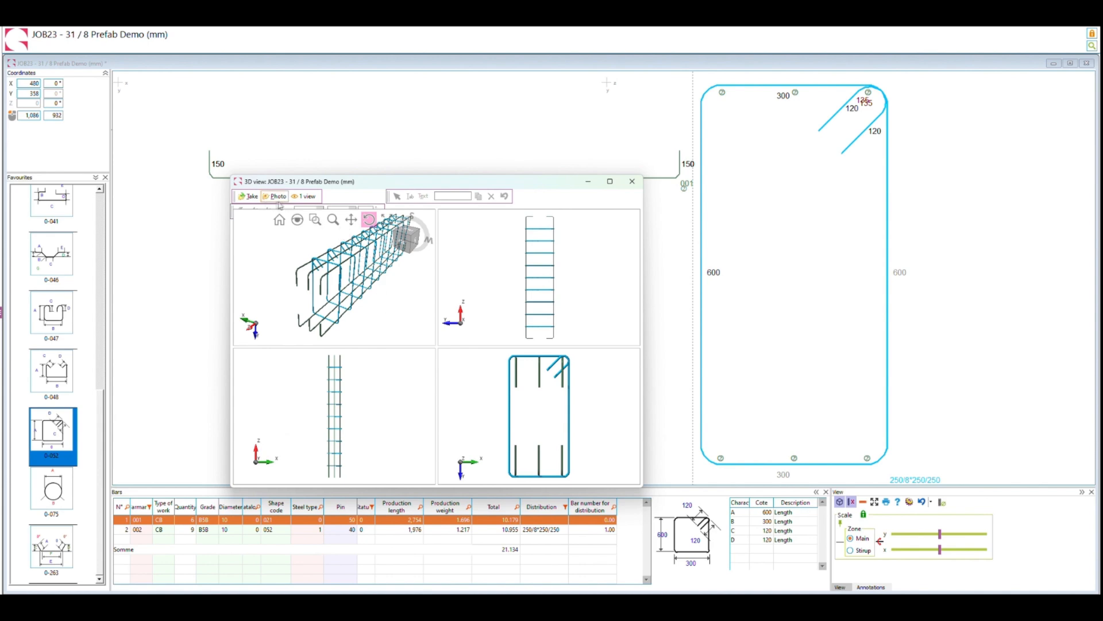
click(304, 196)
mouse_move(495, 352)
mouse_down()
mouse_move(477, 346)
mouse_move(476, 362)
mouse_move(500, 369)
mouse_move(500, 359)
mouse_move(475, 356)
mouse_up()
scroll(474, 356, down, 2)
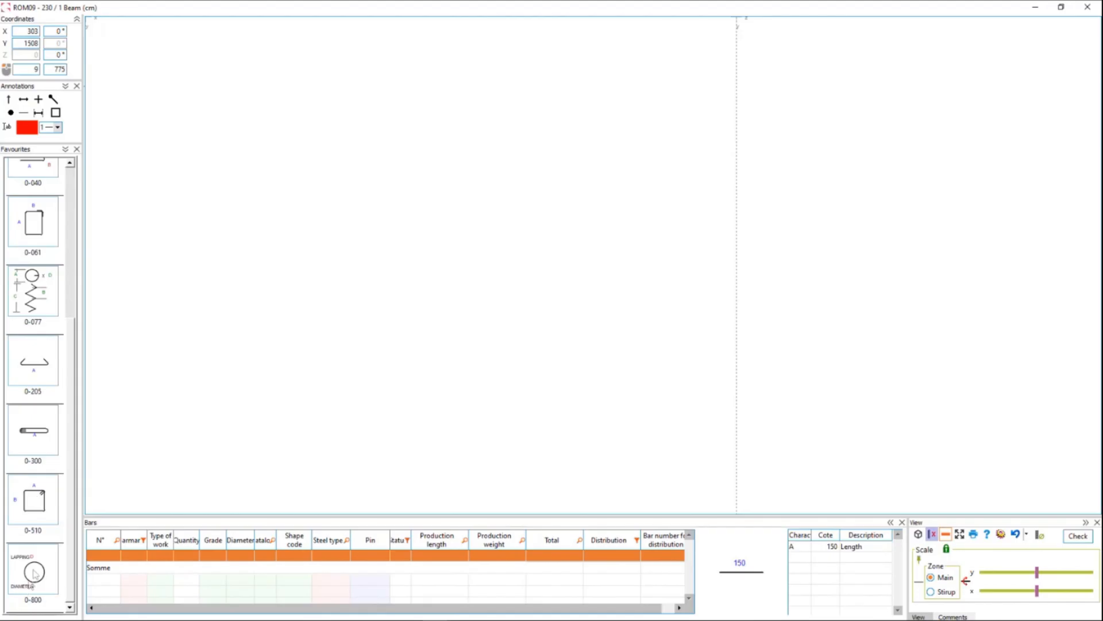
Add a shape 0-800 circular stirrup with diameter 100 and overlapping 10 to the section area.
click(33, 572)
drag(33, 572, 791, 154)
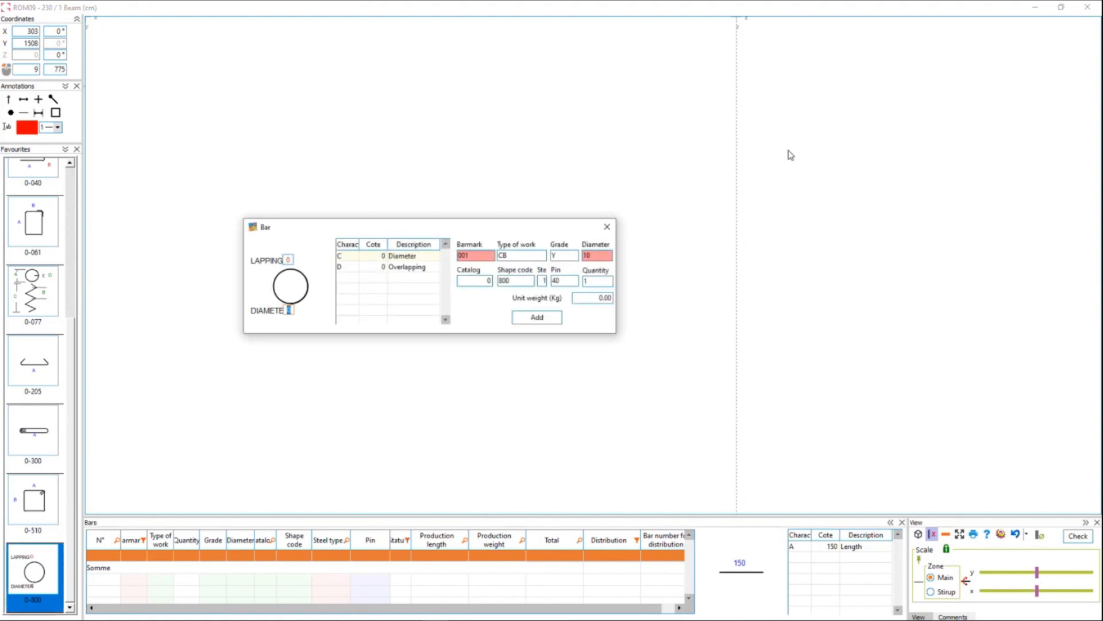
text(100)
key(Tab)
text(10)
key(Tab)
key(Tab)
key(Return)
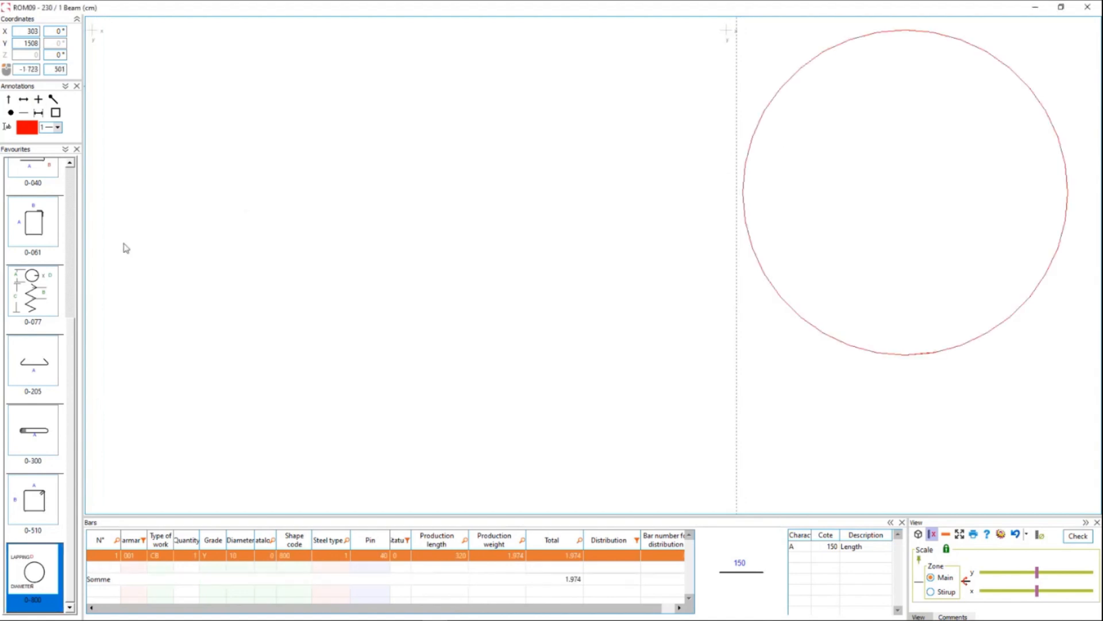
Add a shape 0-205 main bar with length A 250 and bar diameter 16 to the elevation area.
drag(40, 380, 135, 191)
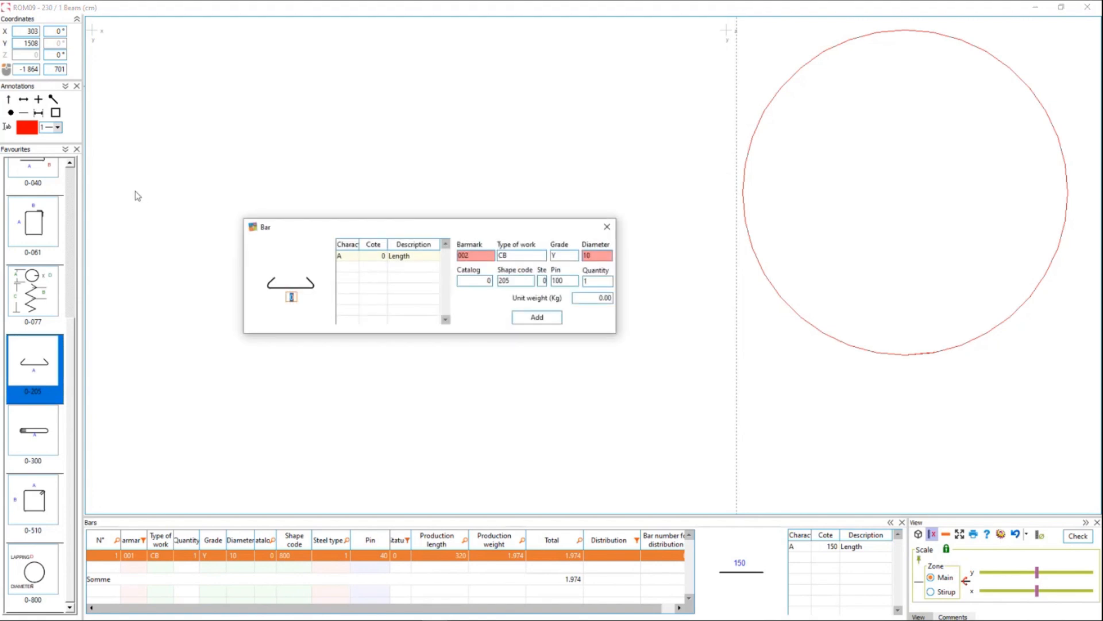
text(250)
key(Tab)
key(Tab)
text(16)
key(Return)
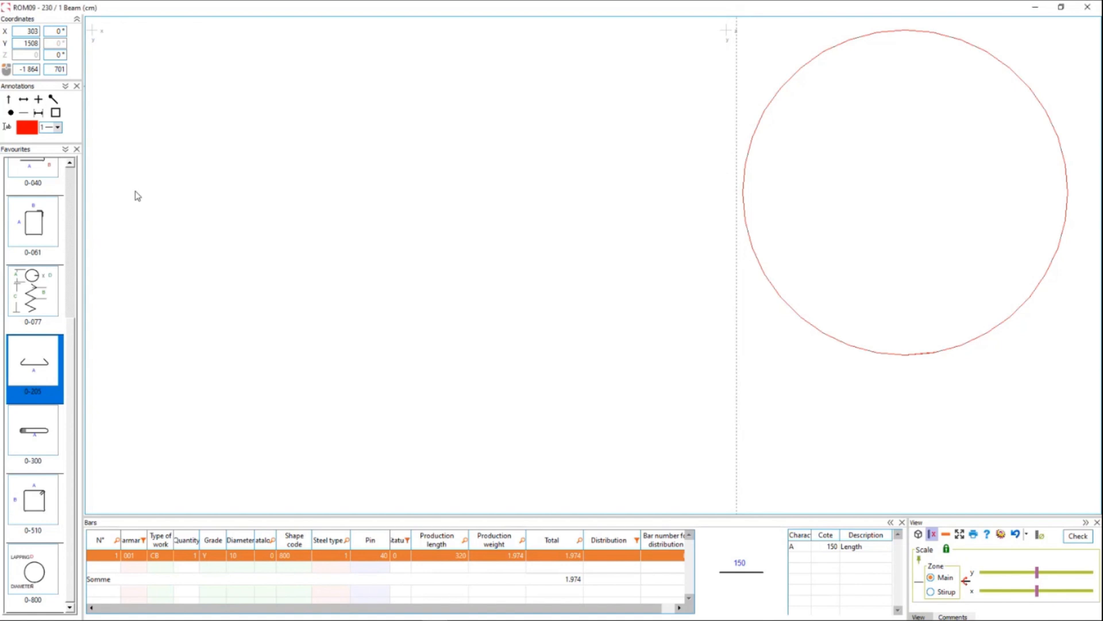
Distribute the 250 main bar in the circular stirrup with a quantity of 6 on the first arc.
right_click(271, 138)
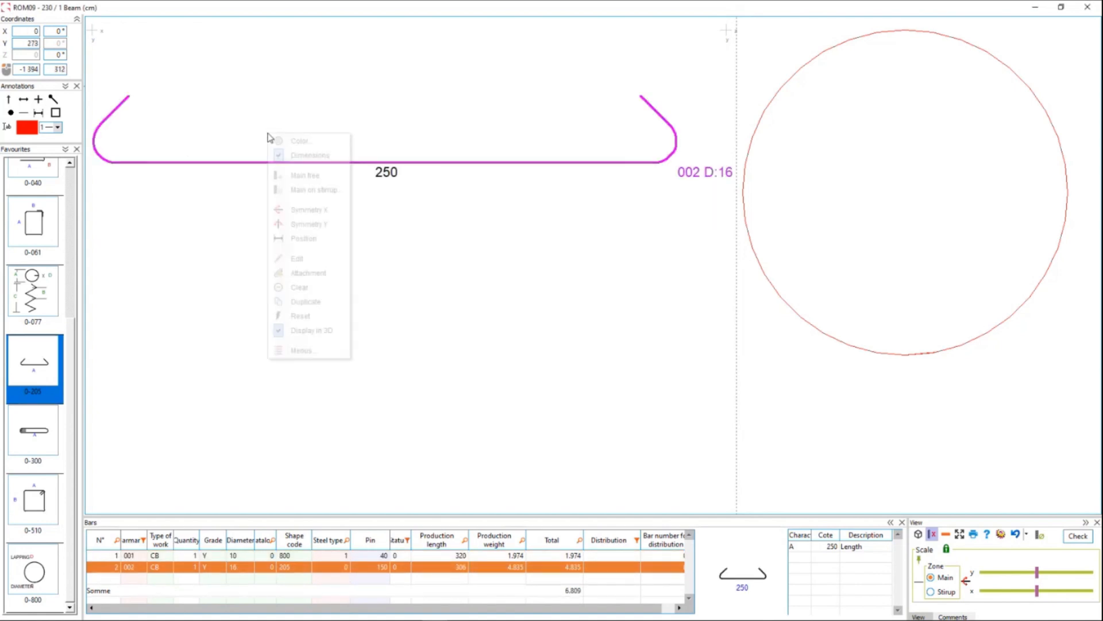
click(290, 173)
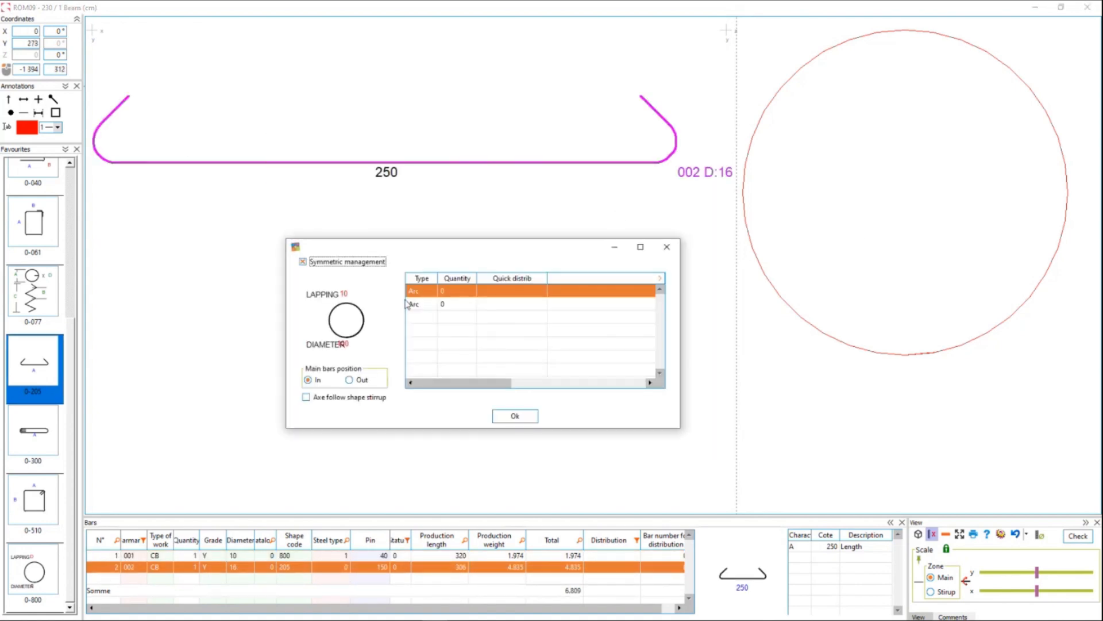
click(457, 291)
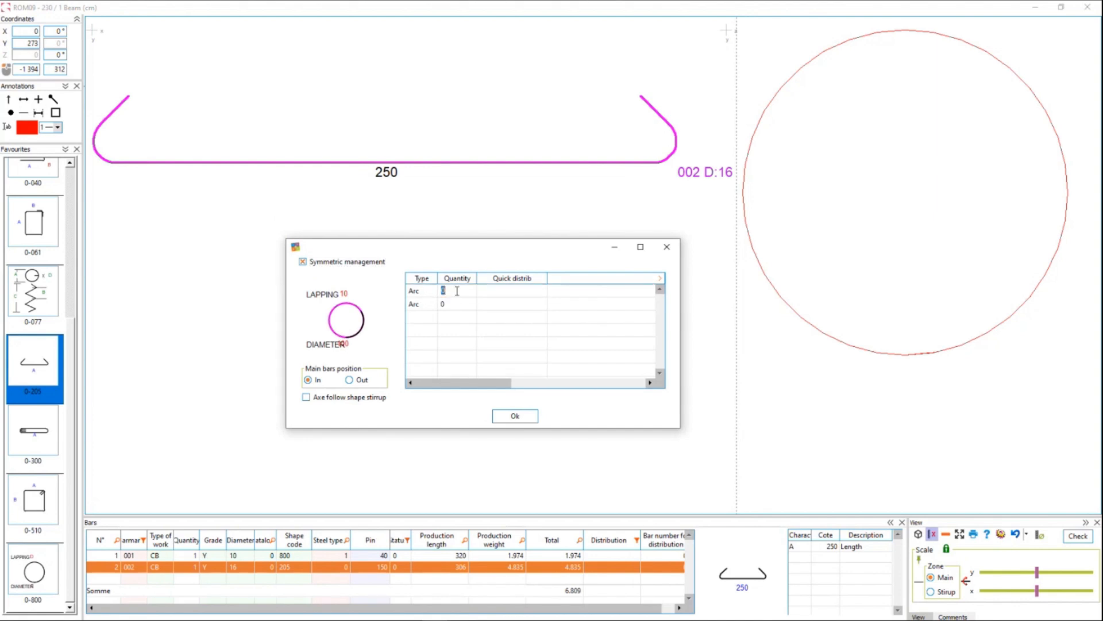
text(6)
key(Return)
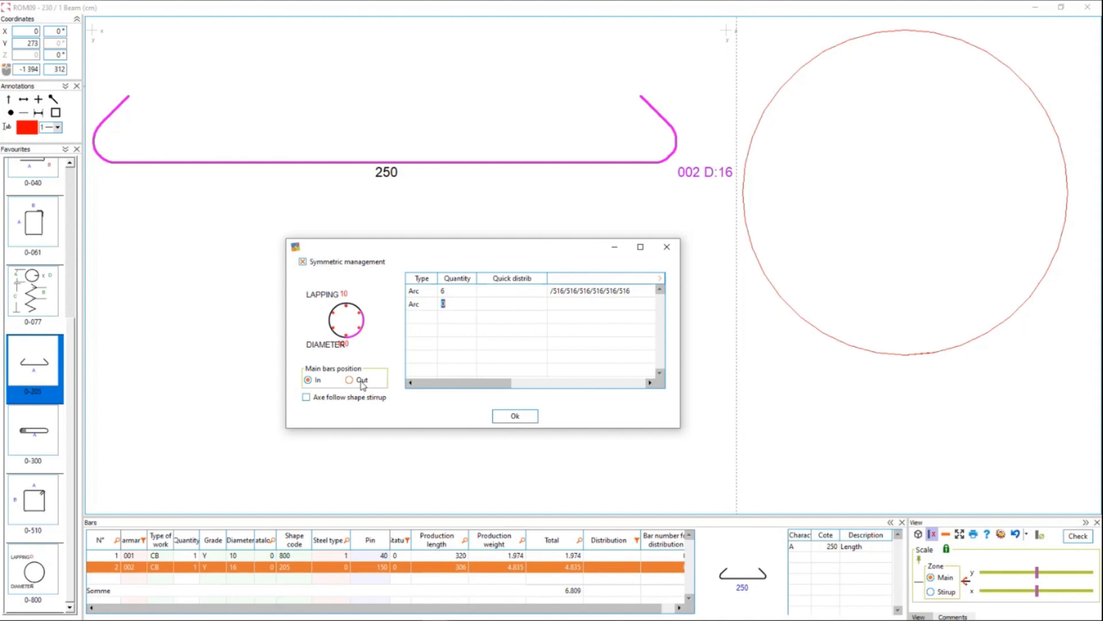
Set the main bars position to In, set the "Axe follow shape stirrup" option and apply the circular distribution.
click(361, 381)
click(352, 380)
click(319, 382)
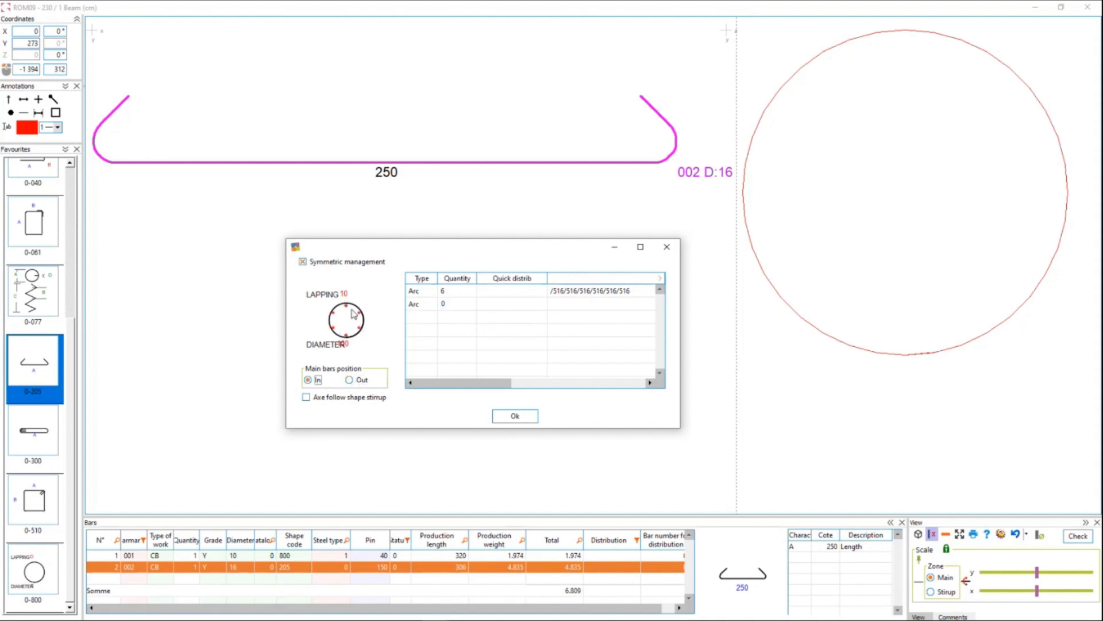
click(345, 398)
click(516, 417)
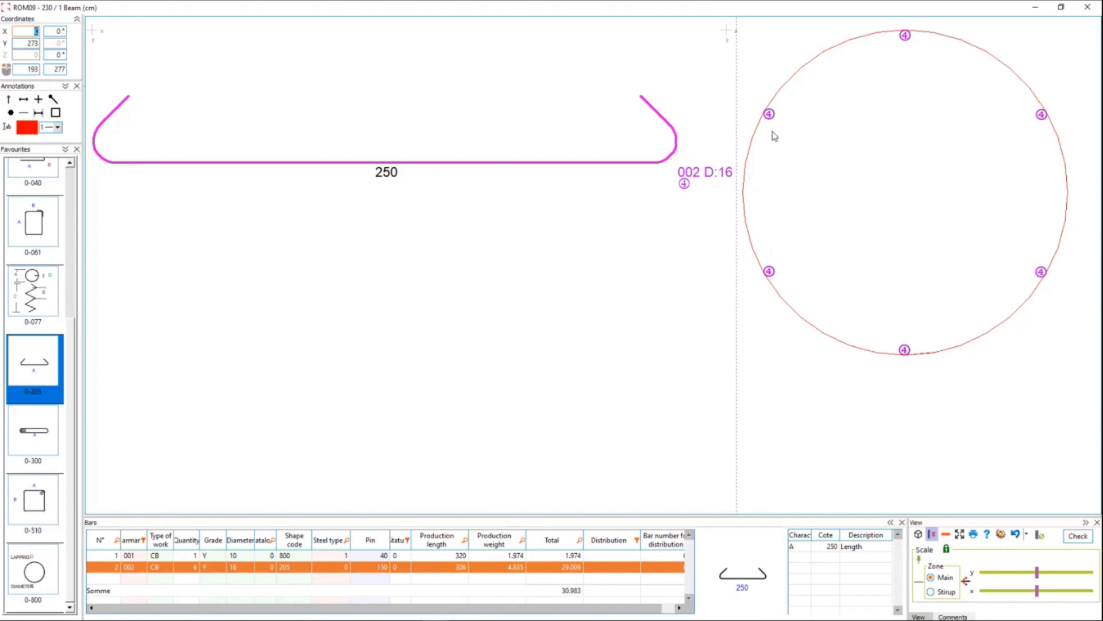
Distribute the circular stirrup along the 250 main bar with the pattern 25/x*10/25.
right_click(892, 205)
click(932, 246)
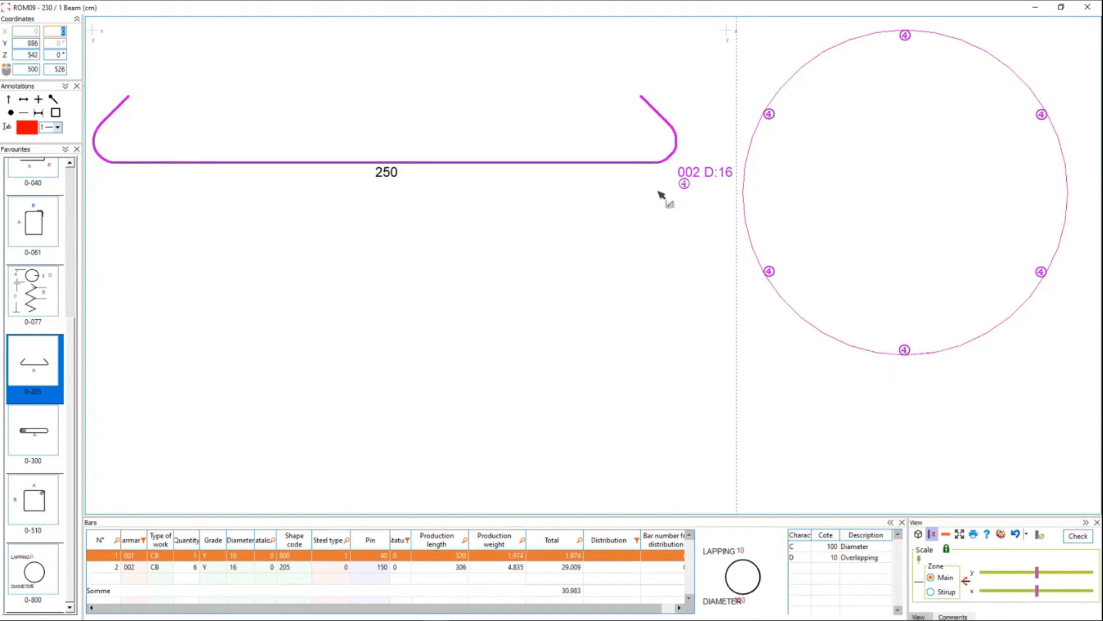
click(485, 161)
click(417, 183)
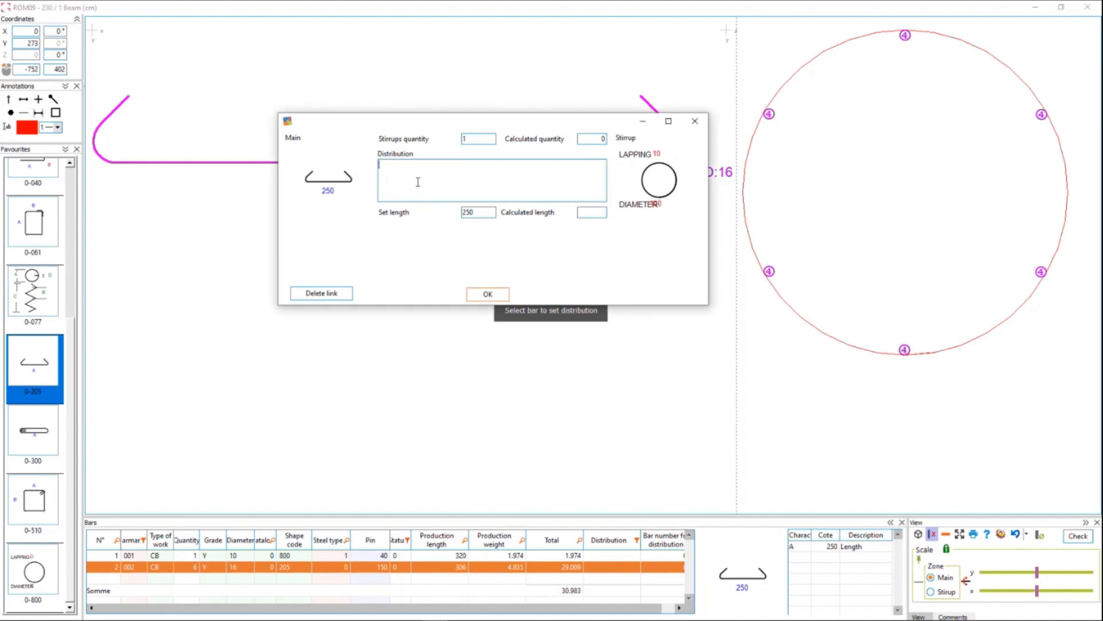
text(25/x)
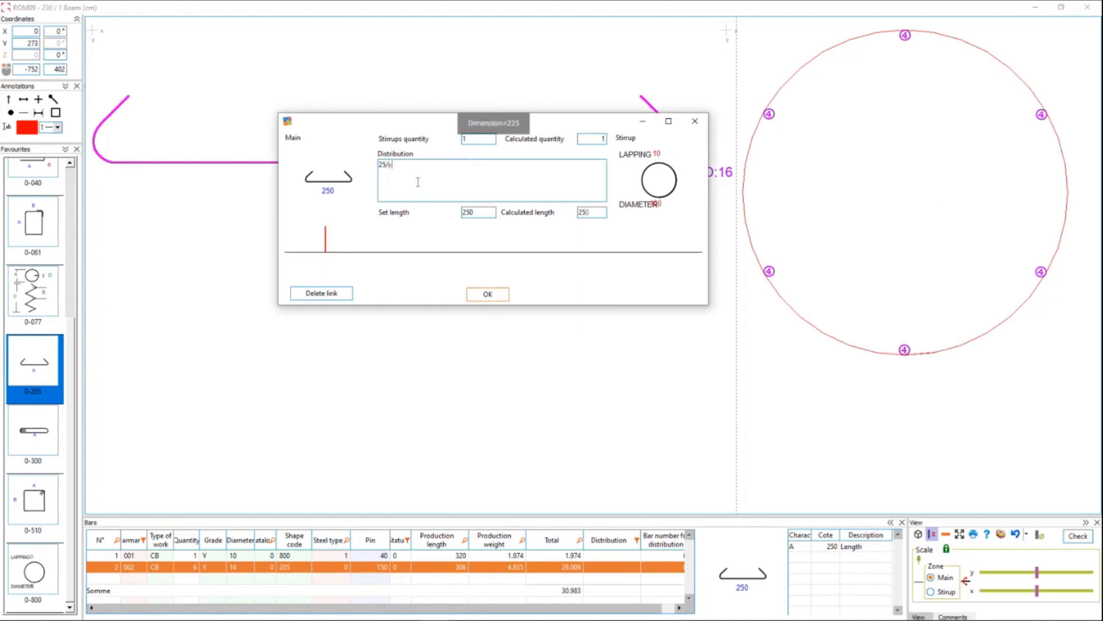
text(*10/25)
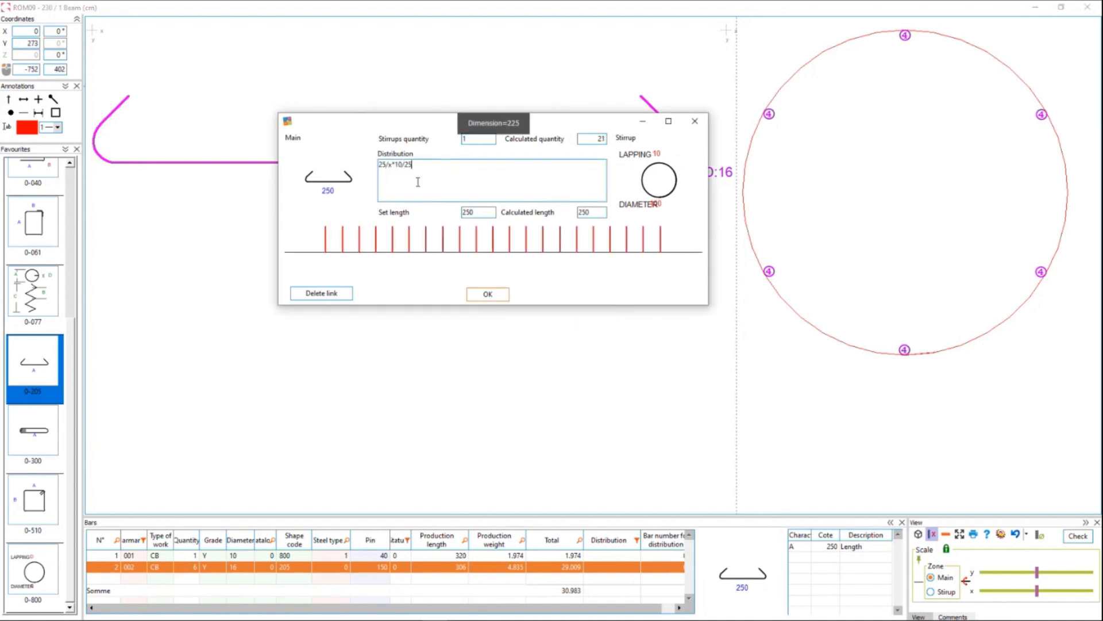
click(488, 294)
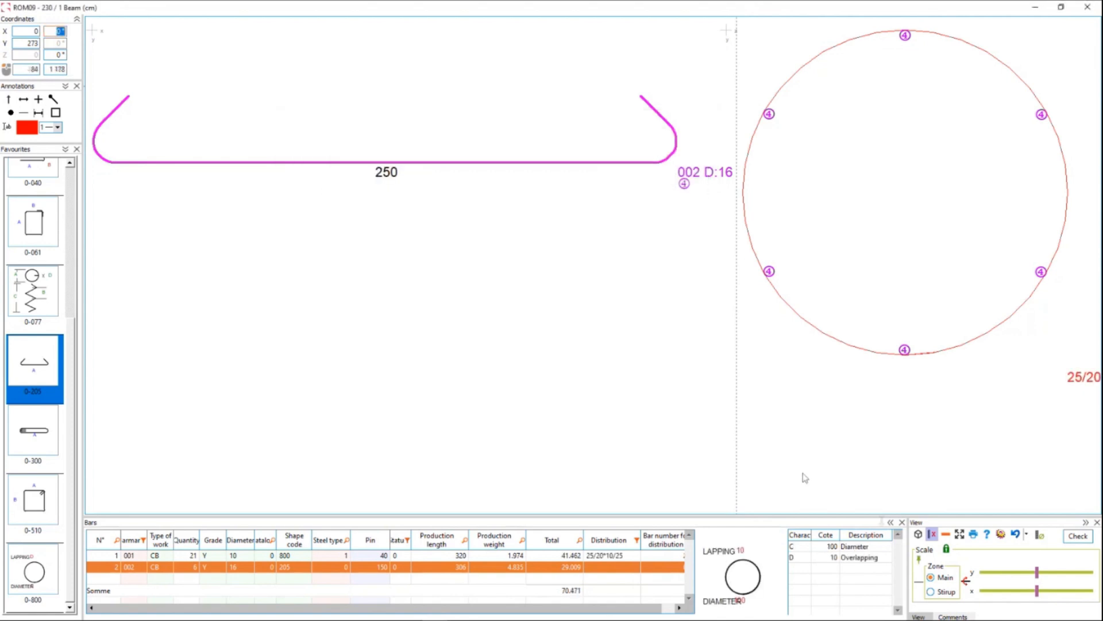
Show the circular cage in the 3D view and rotate it to inspect the hoops and main bars.
click(918, 534)
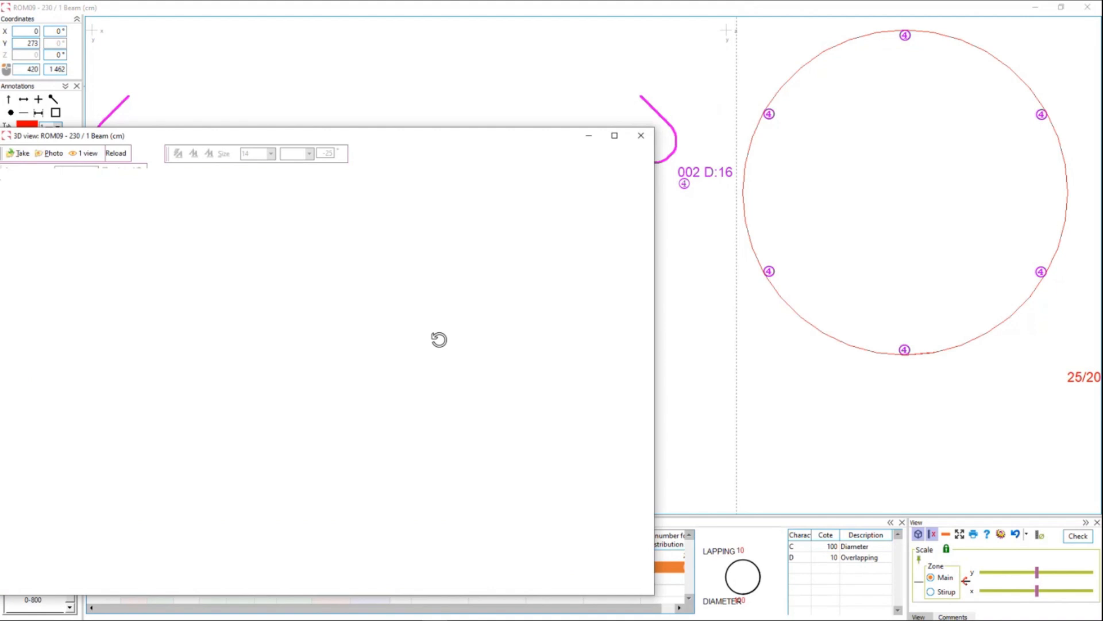
drag(215, 338, 250, 330)
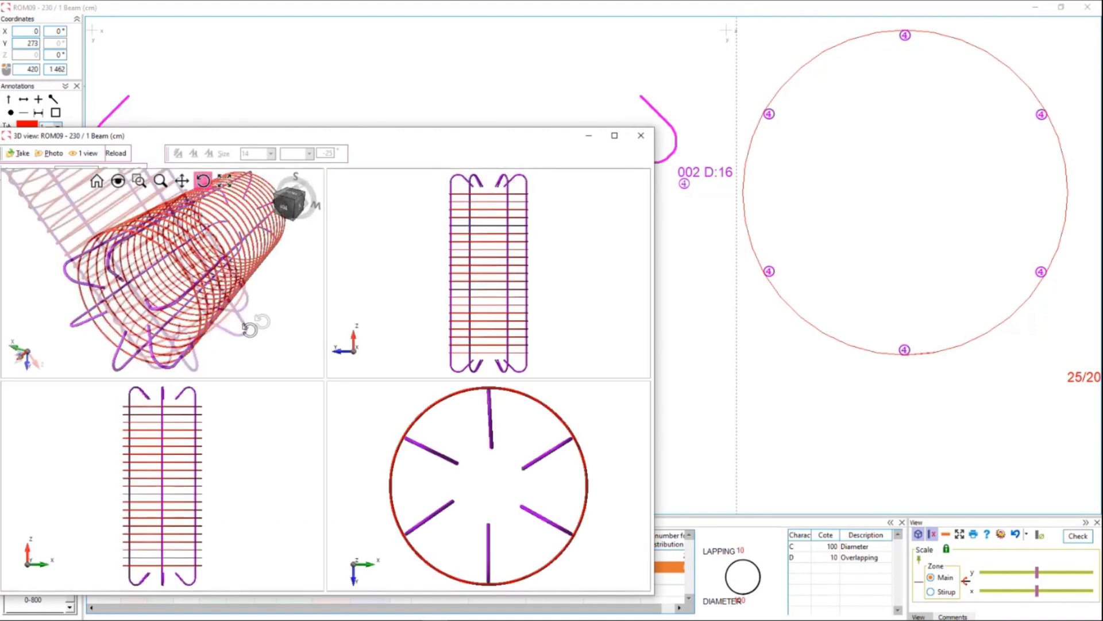
drag(250, 329, 242, 277)
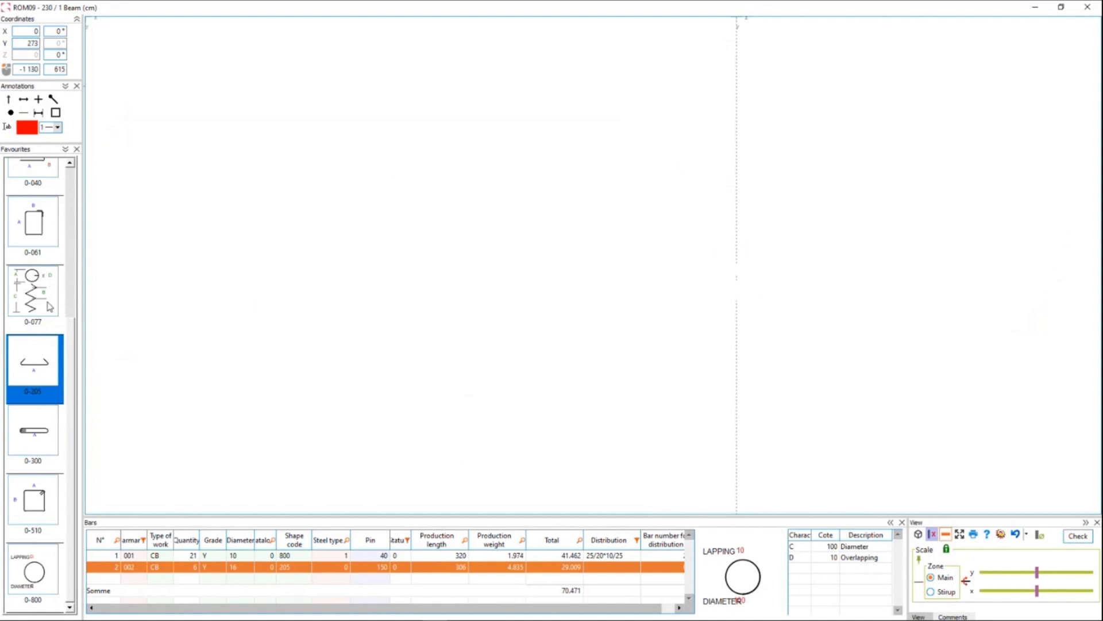
Add a shape 0-077 spiral with diameter 60, pitch 20 and length 200 to the elevation area.
click(49, 305)
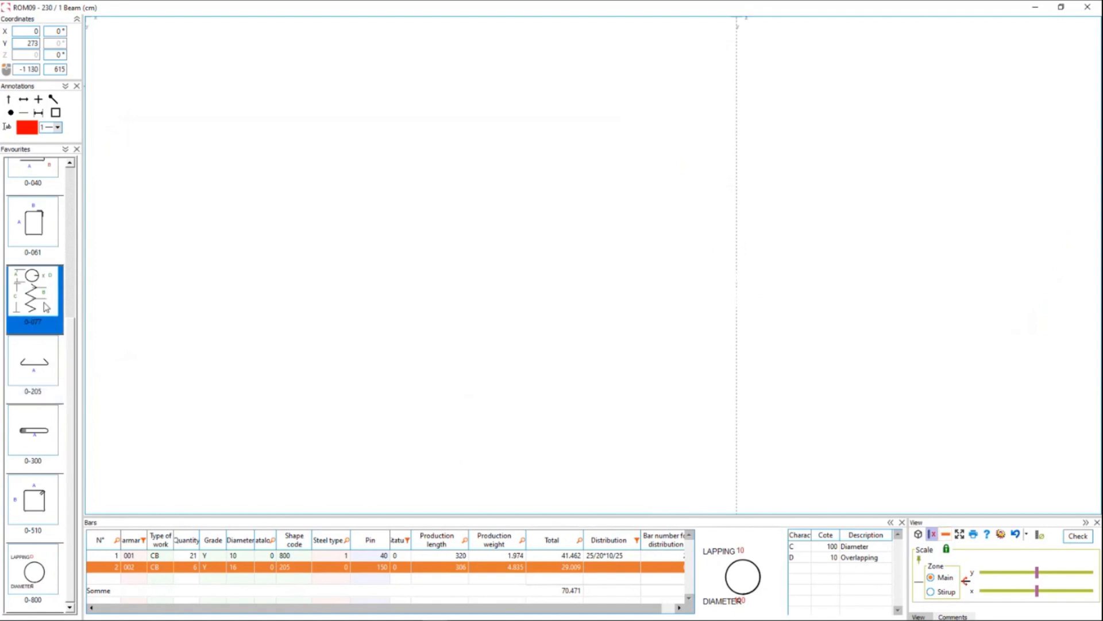
drag(28, 296, 142, 183)
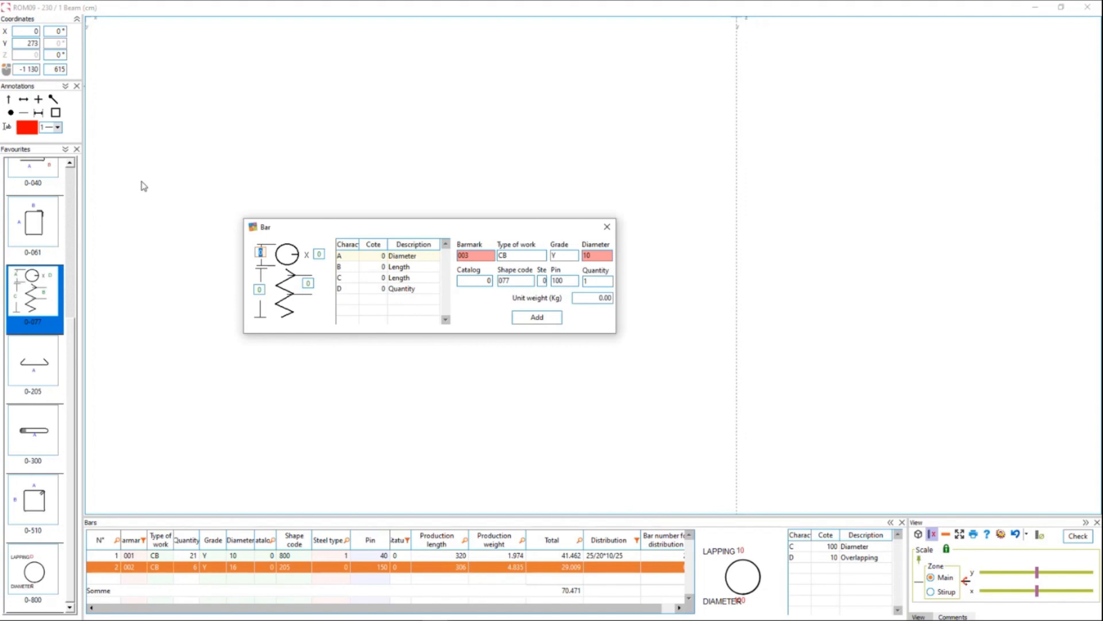
text(60)
text(200)
key(Tab)
key(Return)
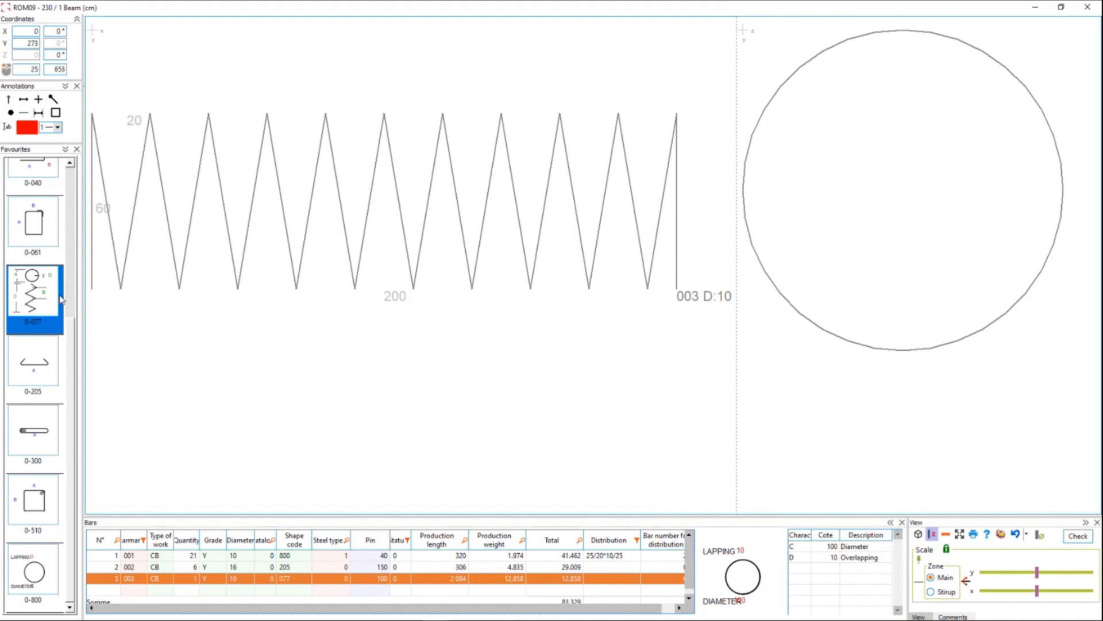
Add a straight shape 0-000 bar with length 200 below the spiral in the elevation area.
scroll(39, 215, up, 3)
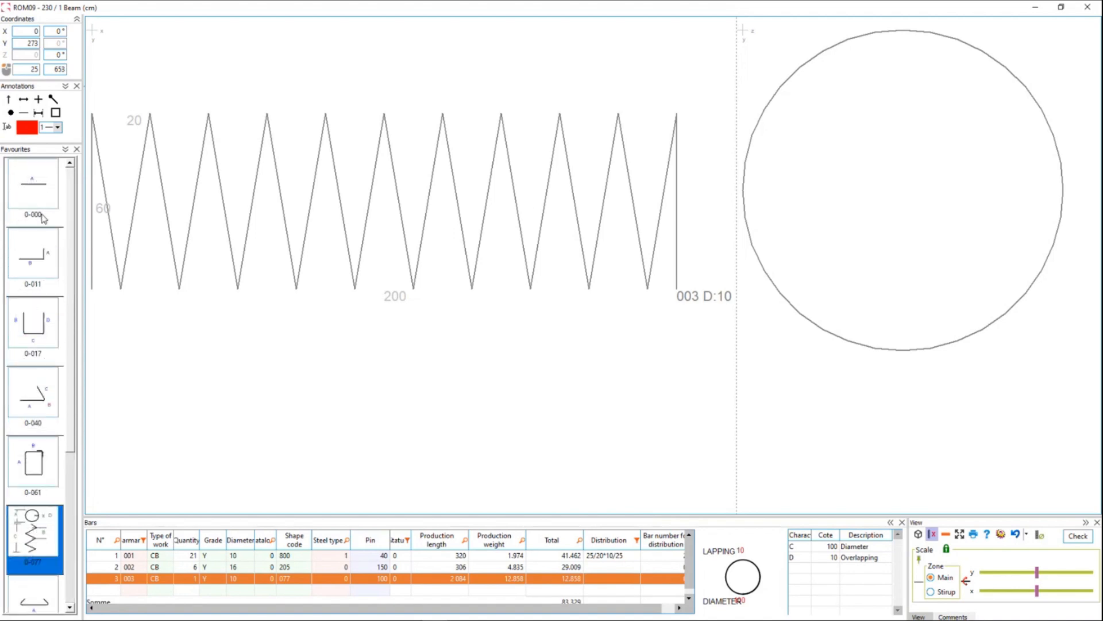
drag(30, 194, 102, 335)
text(200)
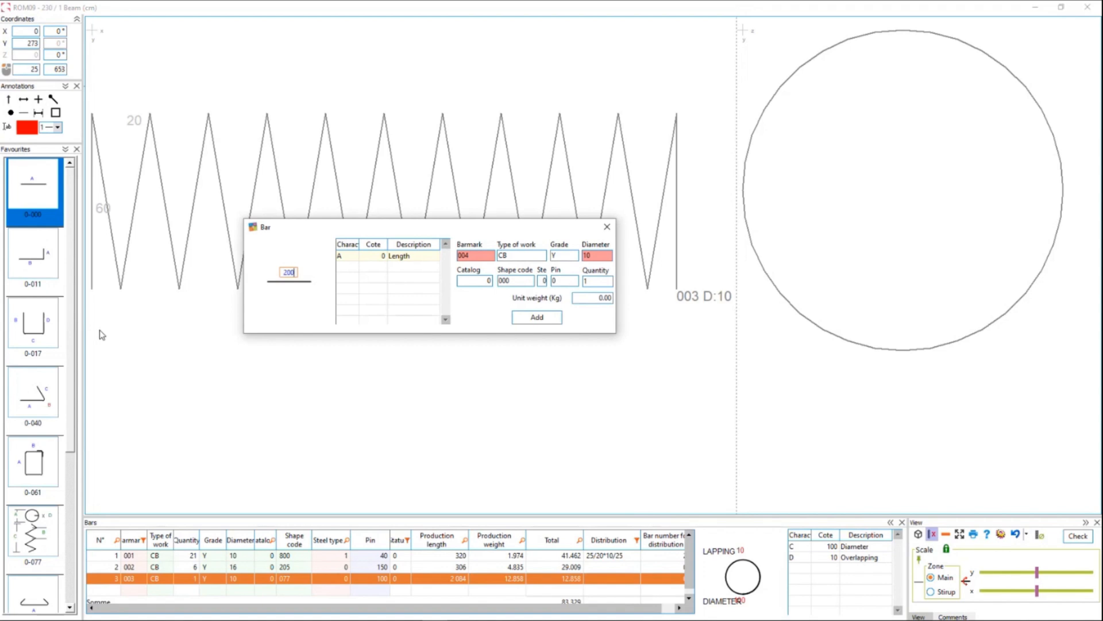
key(Return)
key(Return)
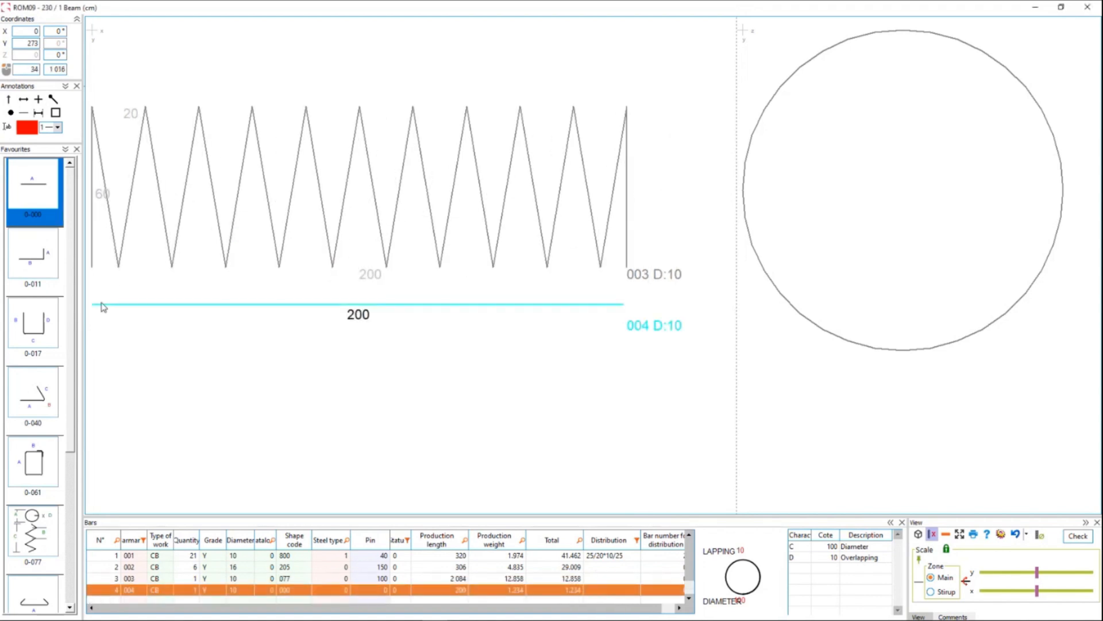
Distribute 7 of the straight main bars around the arc of the spiral, positioned inside it.
right_click(229, 307)
click(276, 363)
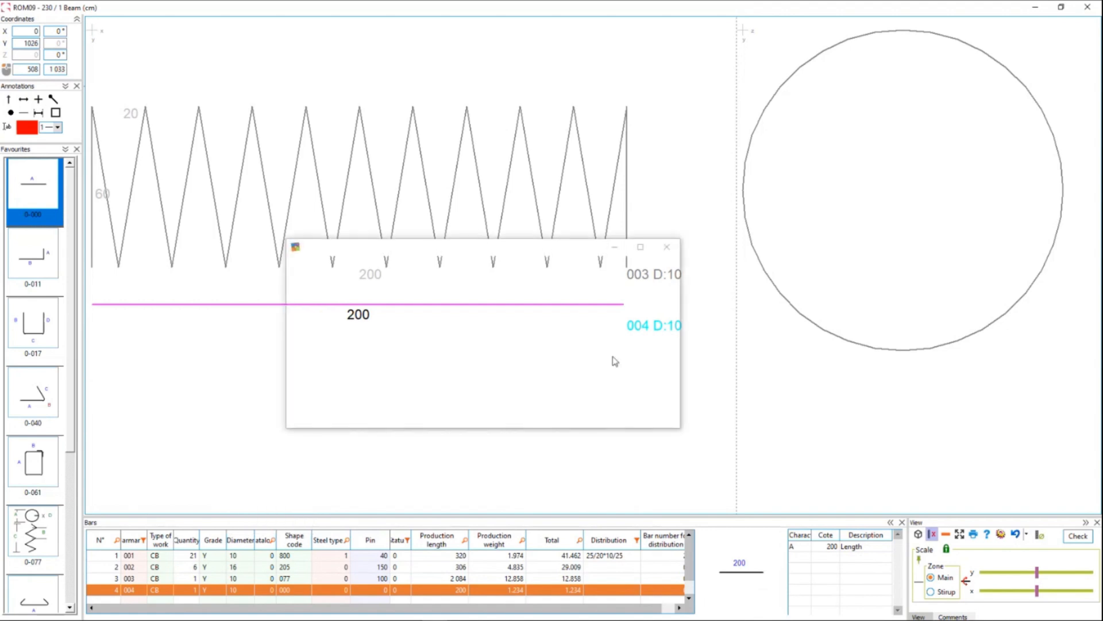
click(465, 291)
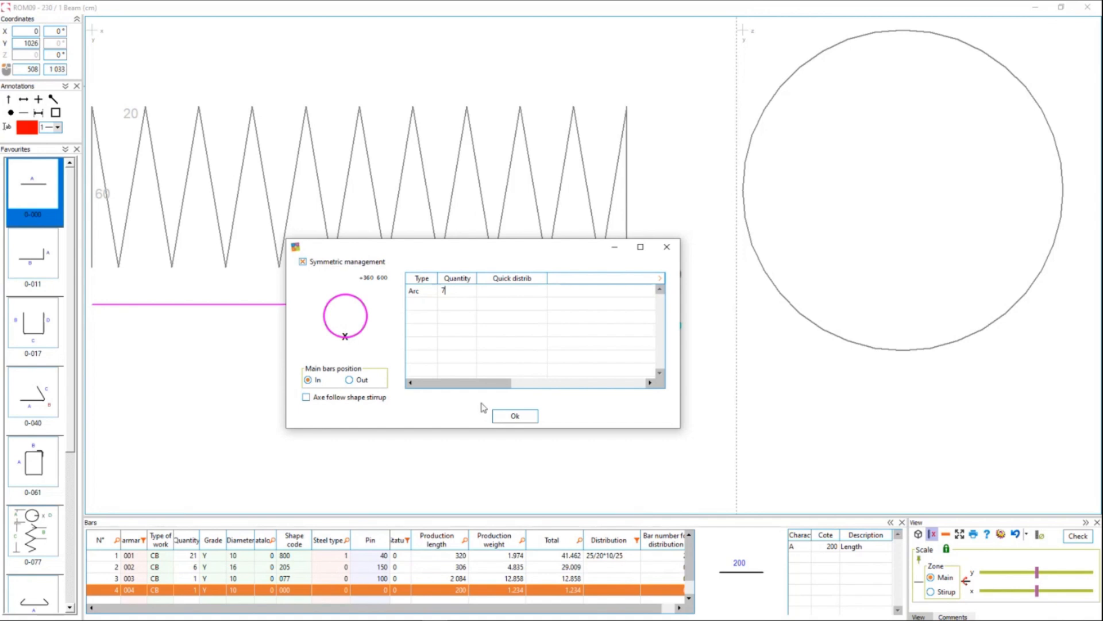
click(511, 415)
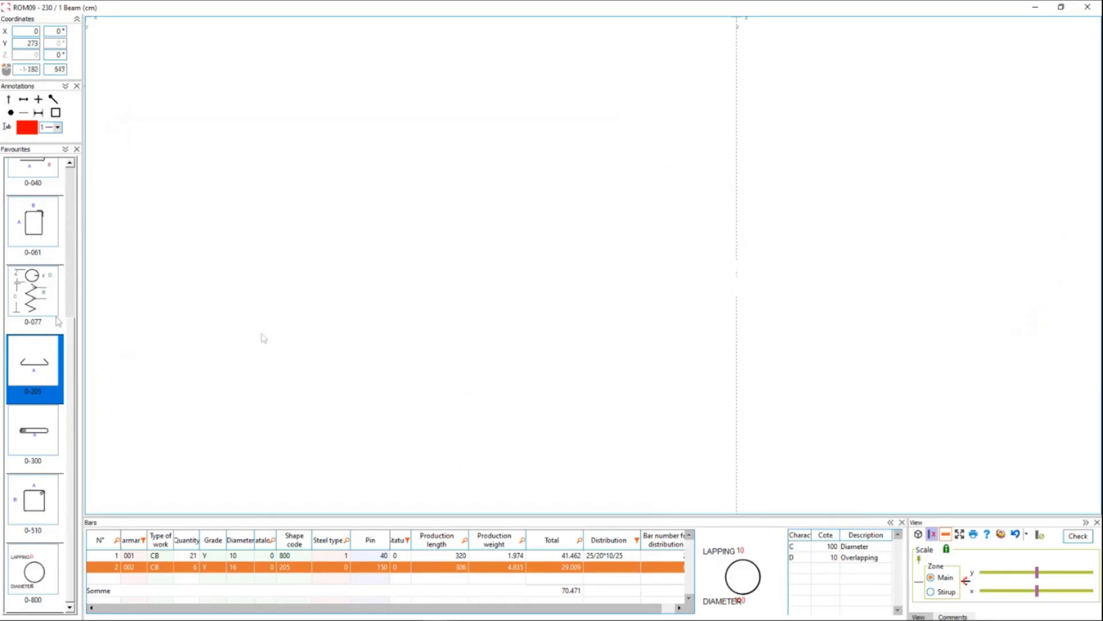
Add a shape 0-033 link with length 600 to the square stirrup and place it horizontally at the mid-height main bars.
click(47, 308)
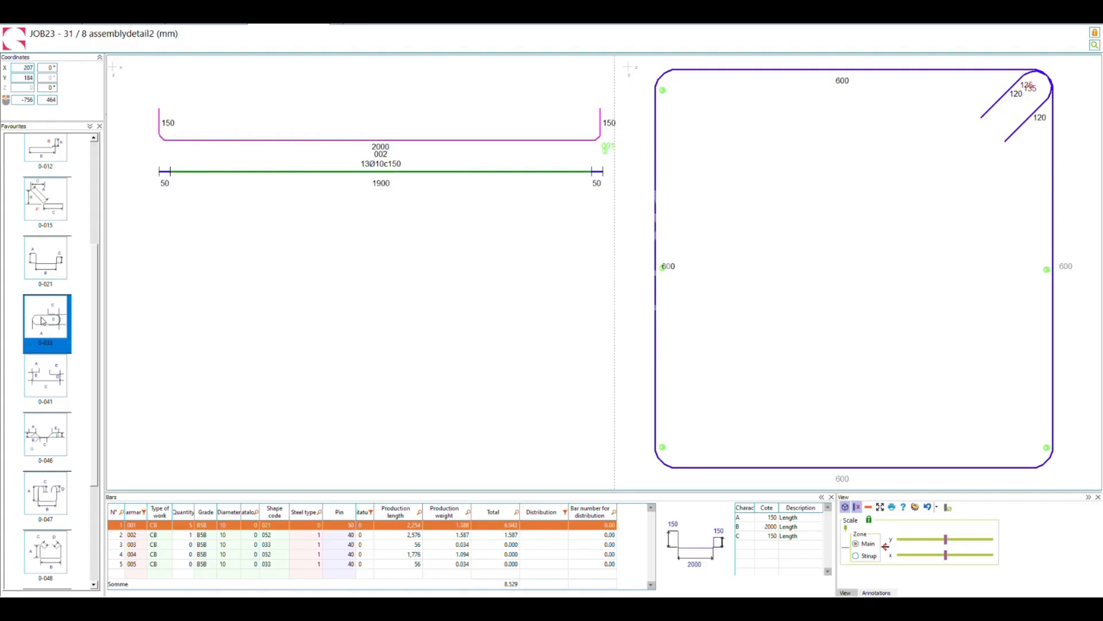
drag(41, 318, 669, 377)
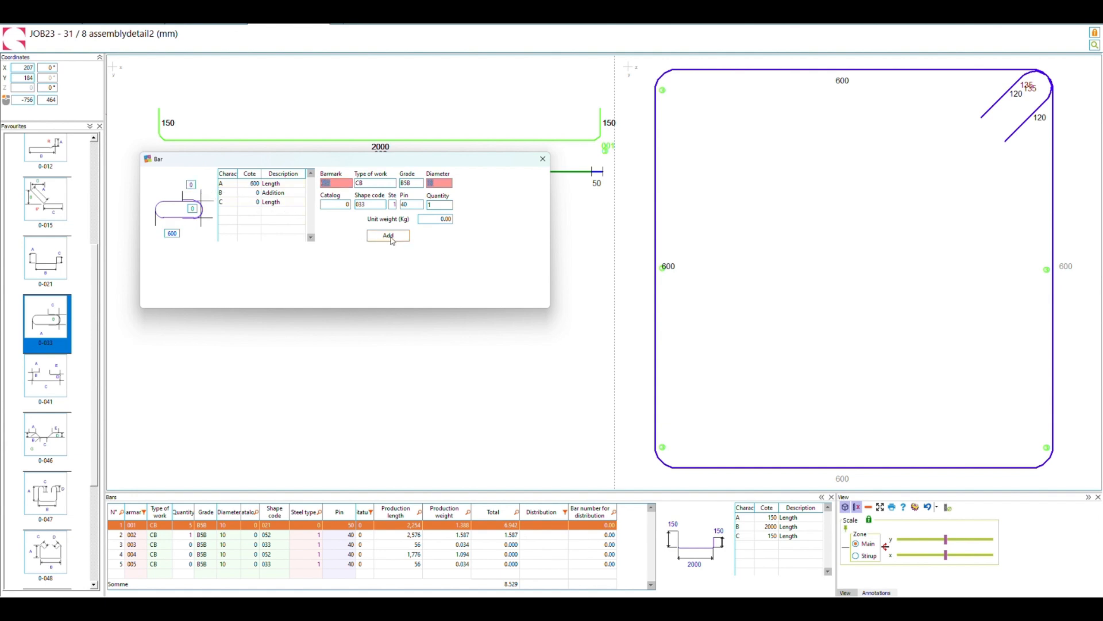
click(389, 236)
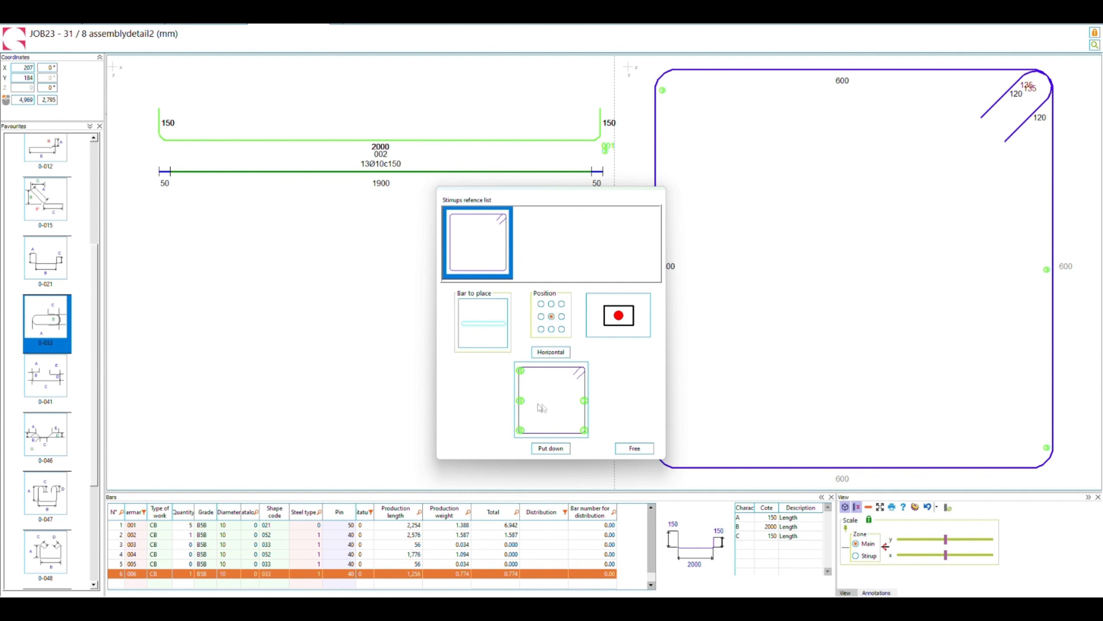
click(521, 401)
click(551, 448)
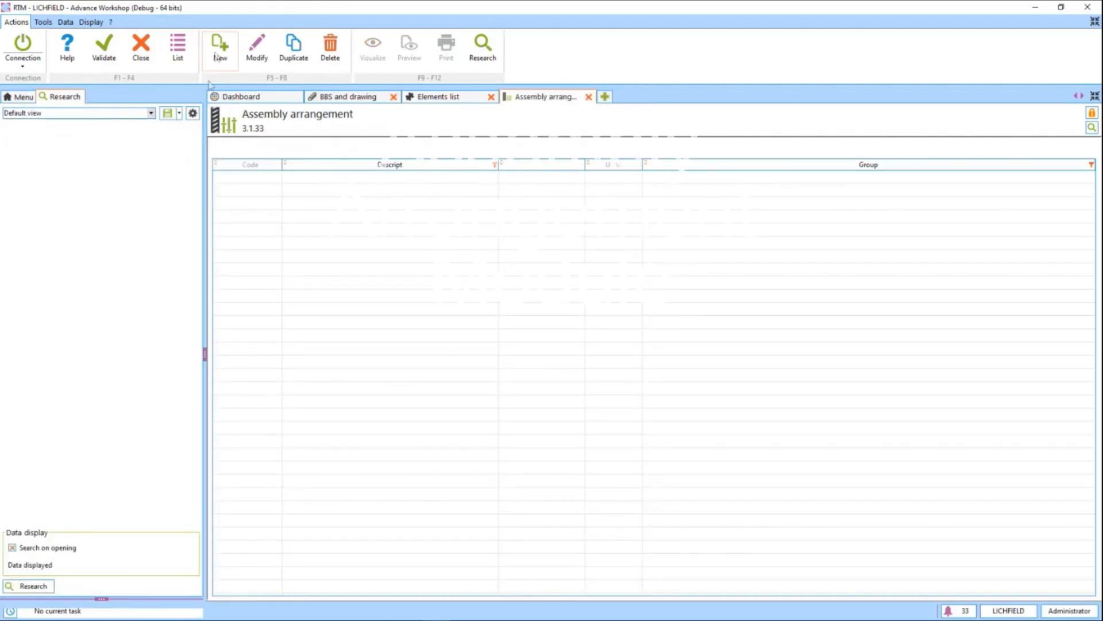
Create an assembly arrangement with code BEAM, description Simple Beam and unit Cm, and open its macro drawing.
click(216, 55)
text(BEA)
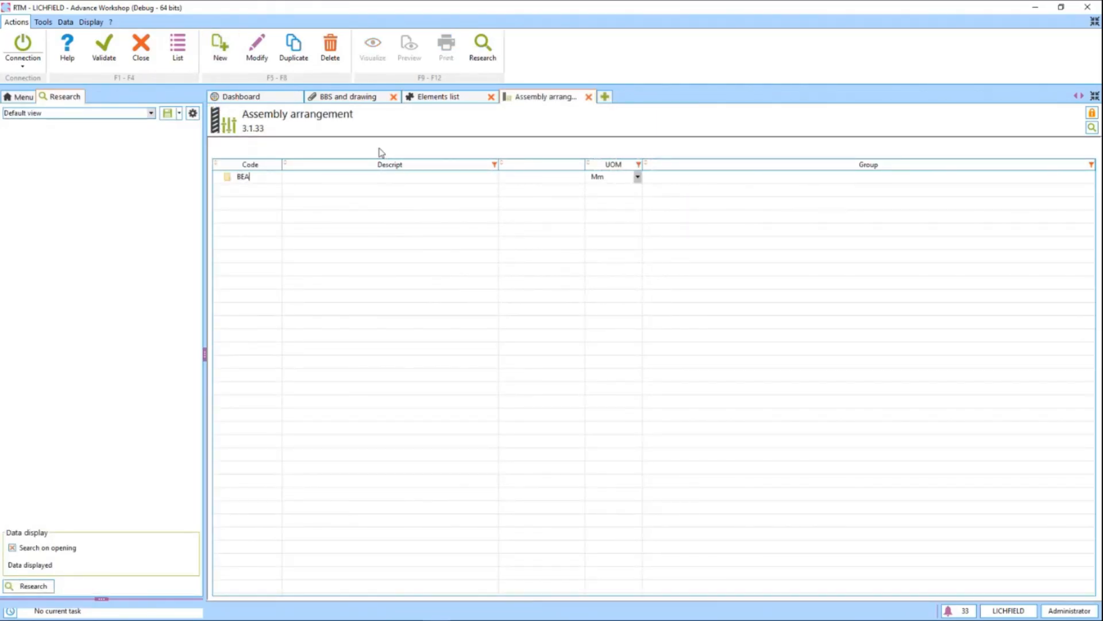
text(M)
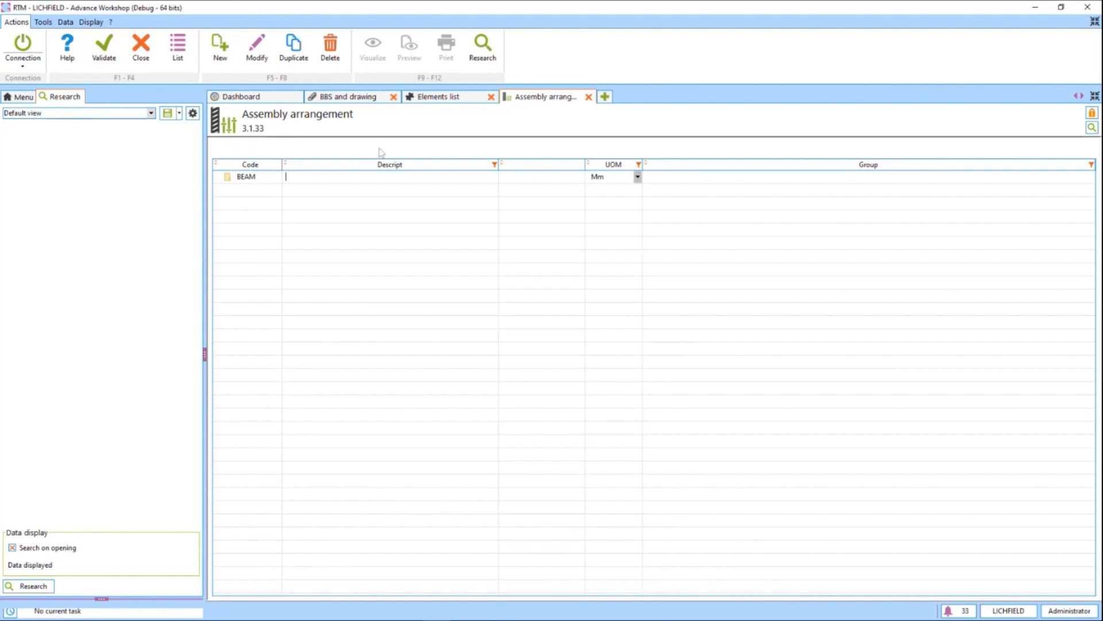
text(Beam)
text(Simple)
click(627, 180)
click(609, 186)
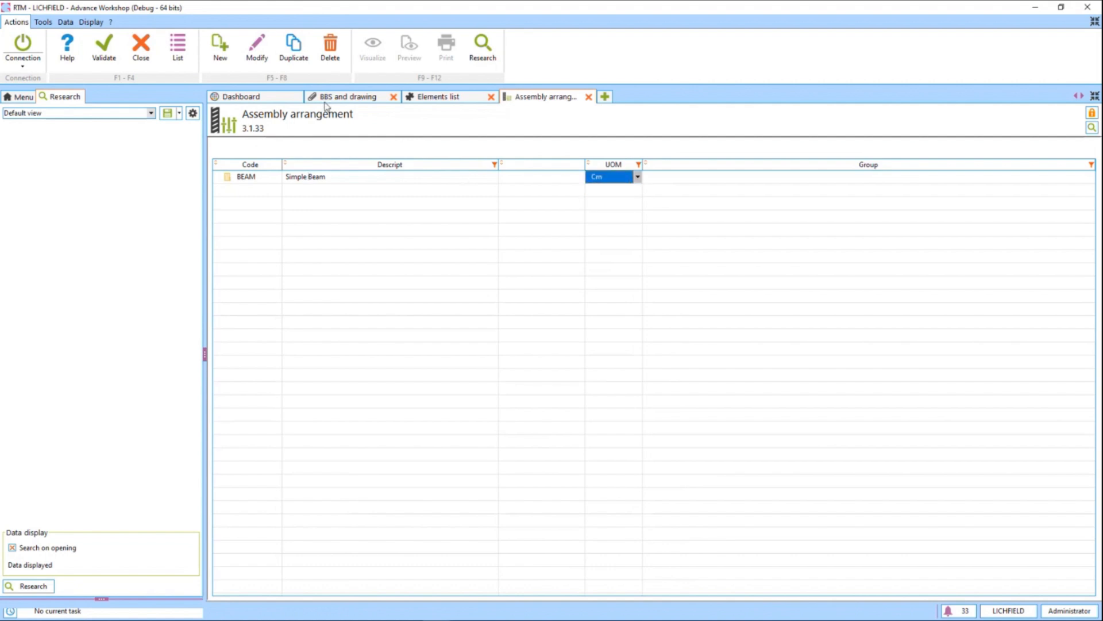
click(265, 54)
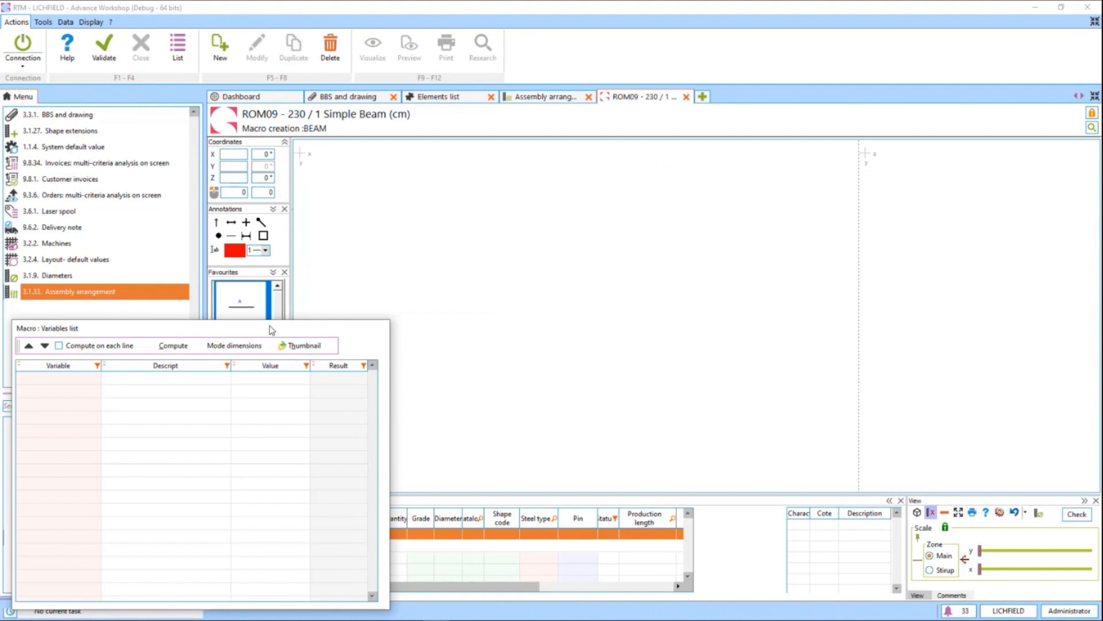
Shrink the macro variables list and add a straight shape 0-000 bar with length 250 to the elevation area.
drag(271, 331, 276, 332)
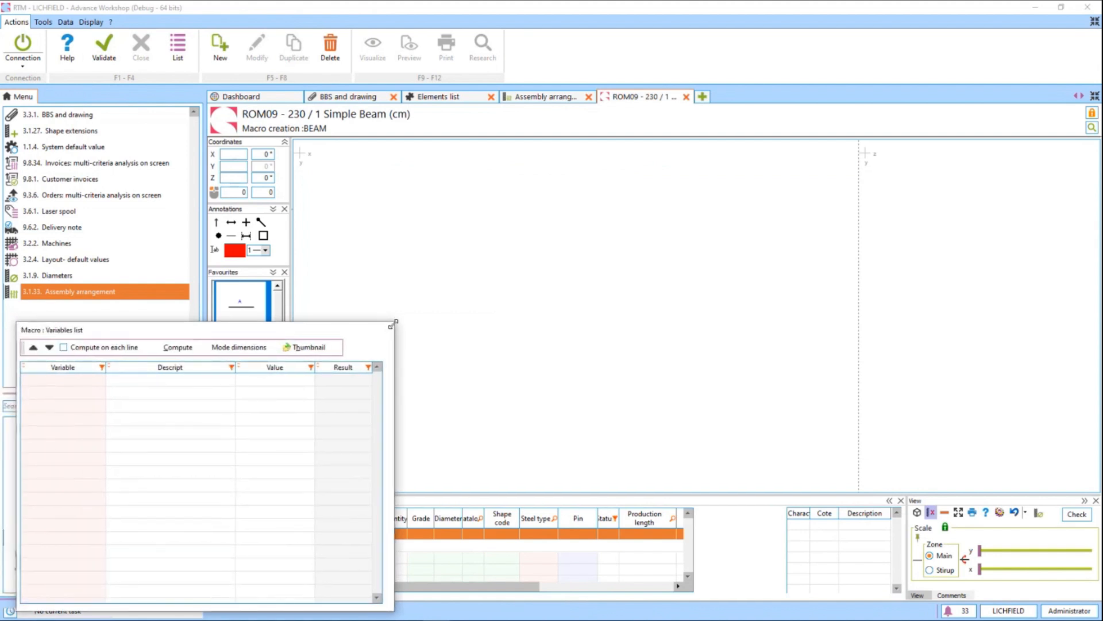
drag(395, 322, 280, 436)
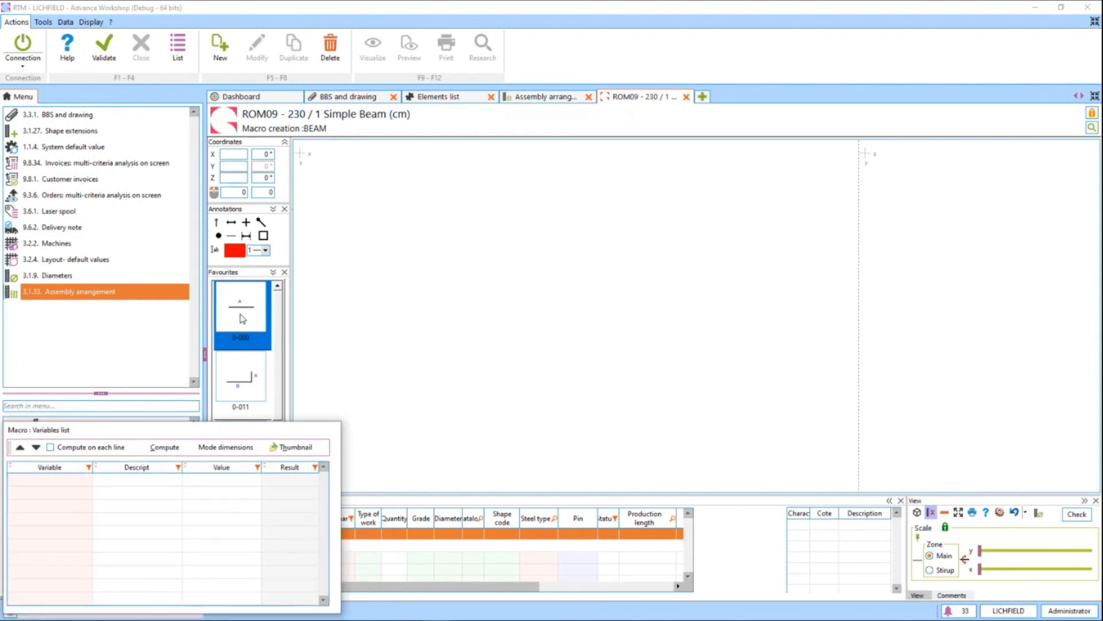
drag(241, 315, 311, 204)
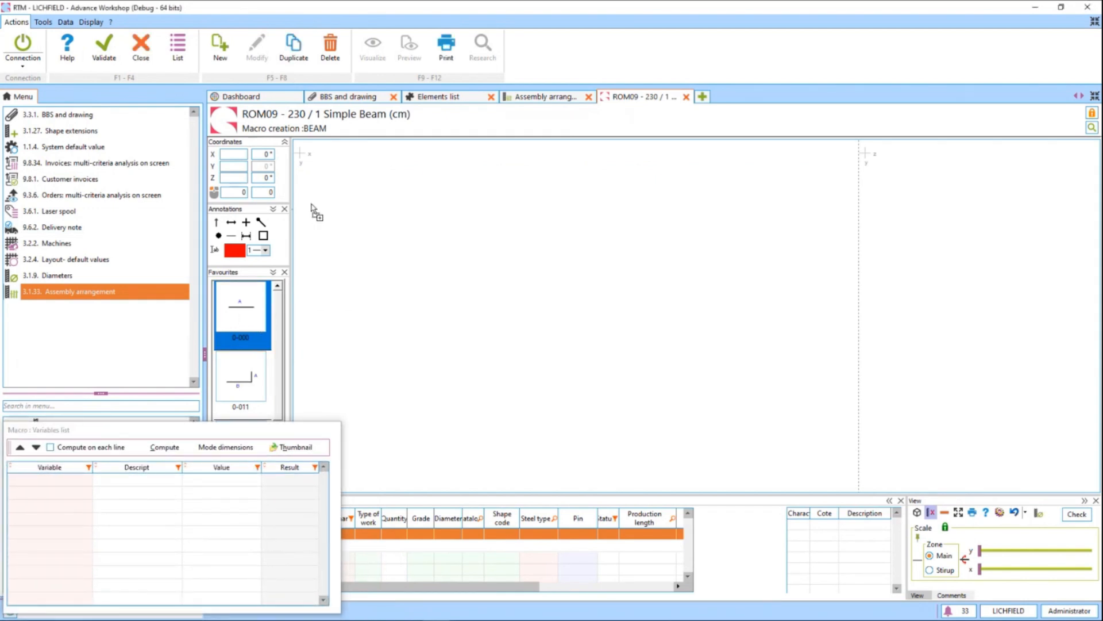
text(250)
key(Return)
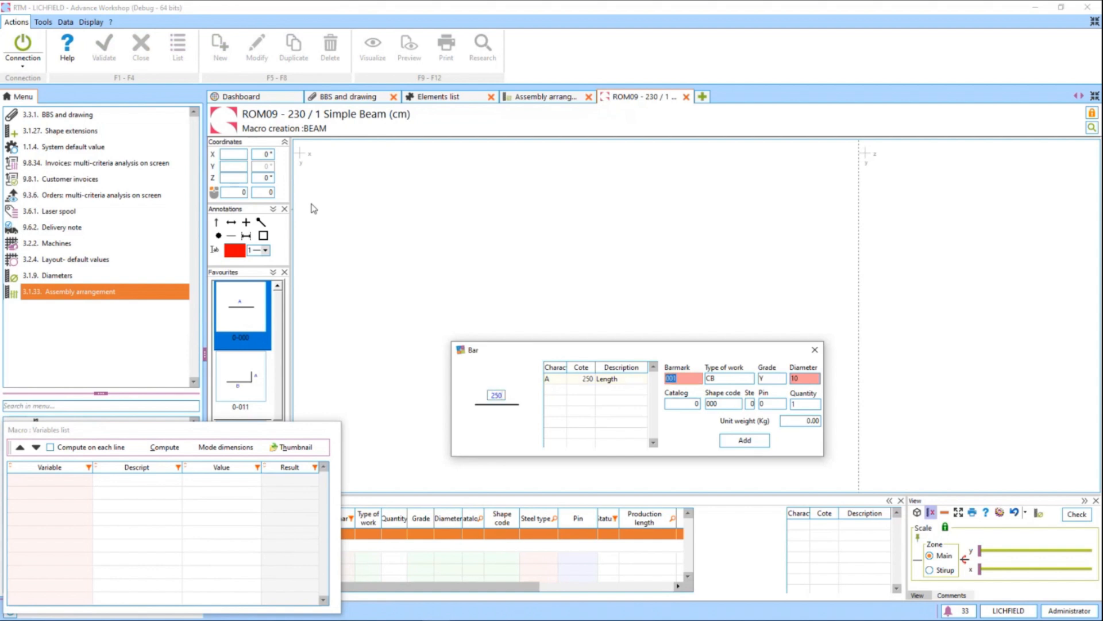
key(Return)
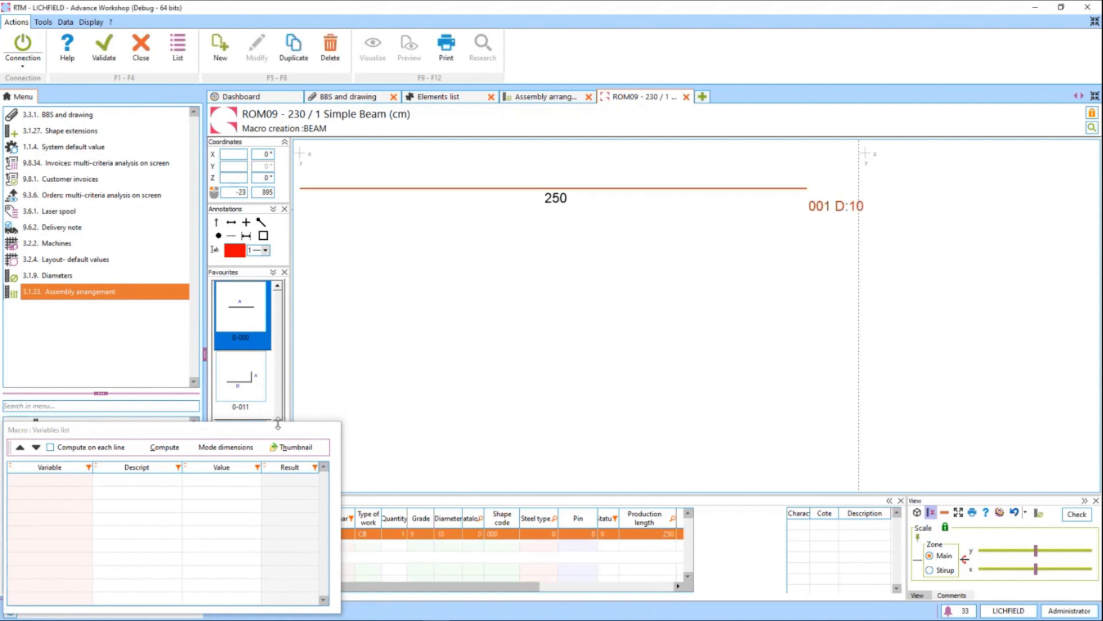
Add a shape 0-017 U-shaped stirrup with sides 30, 40 and 30 to the section area.
drag(281, 432, 275, 71)
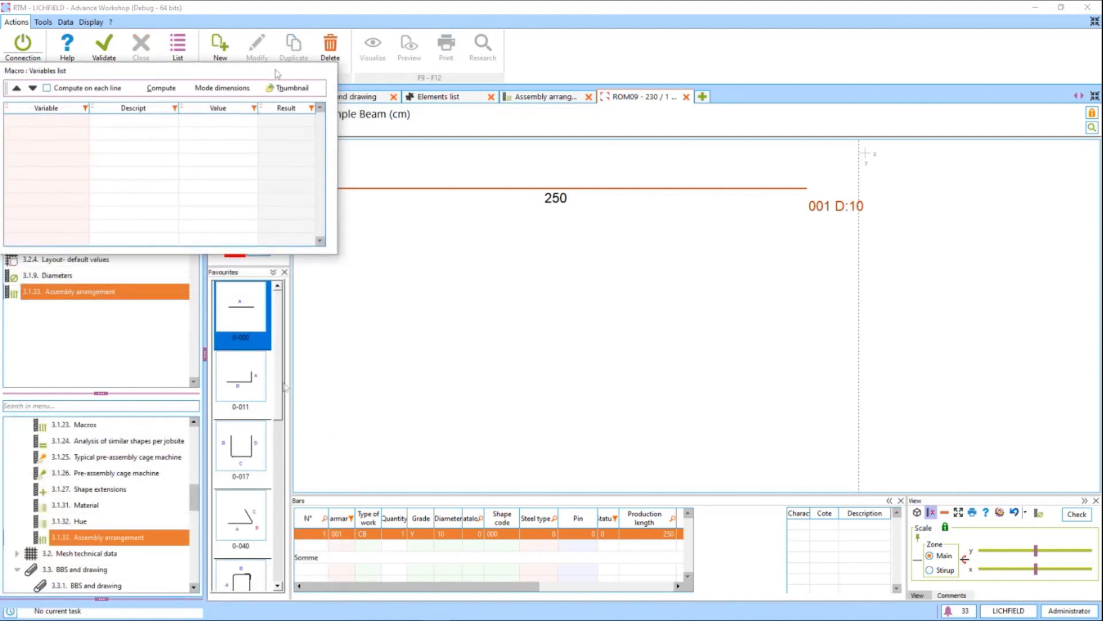
click(241, 454)
drag(240, 454, 910, 283)
drag(915, 292, 879, 226)
text(30)
key(Tab)
text(40)
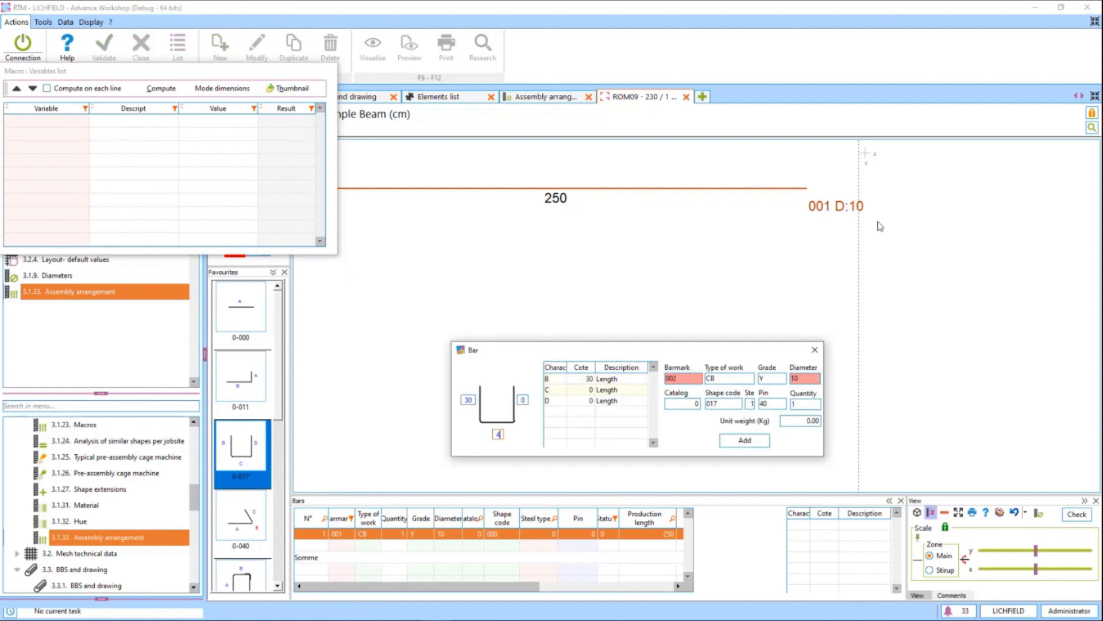
key(Tab)
text(30)
key(Return)
key(Return)
key(Return)
key(Return)
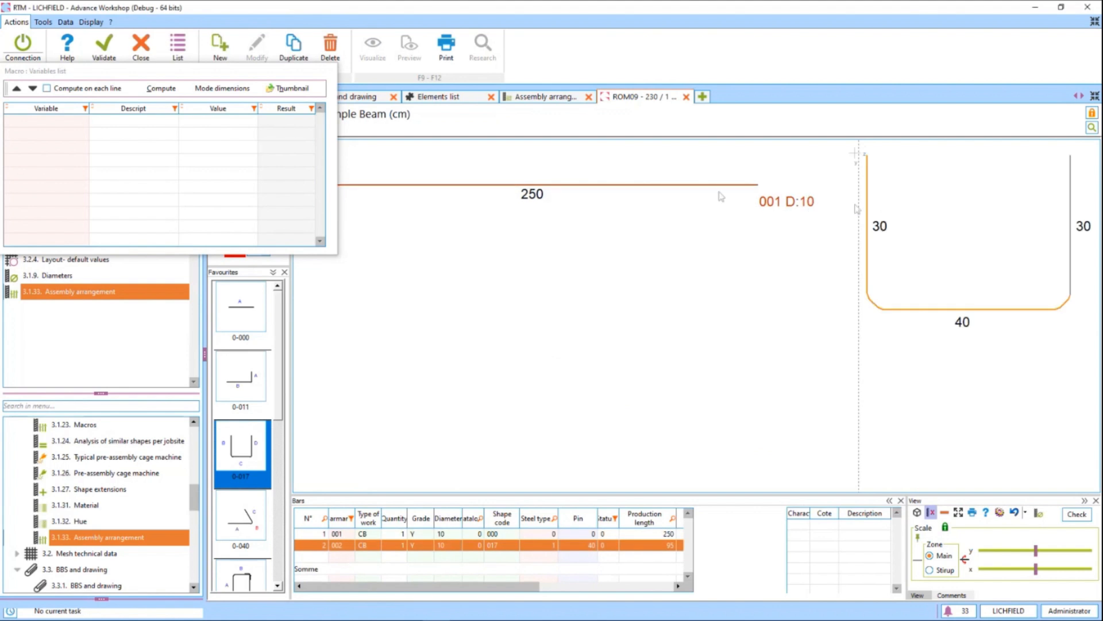
Distribute the 250 main bar inside the U-shaped stirrup with quantity 2 on each vertical segment, using symmetric management.
right_click(718, 195)
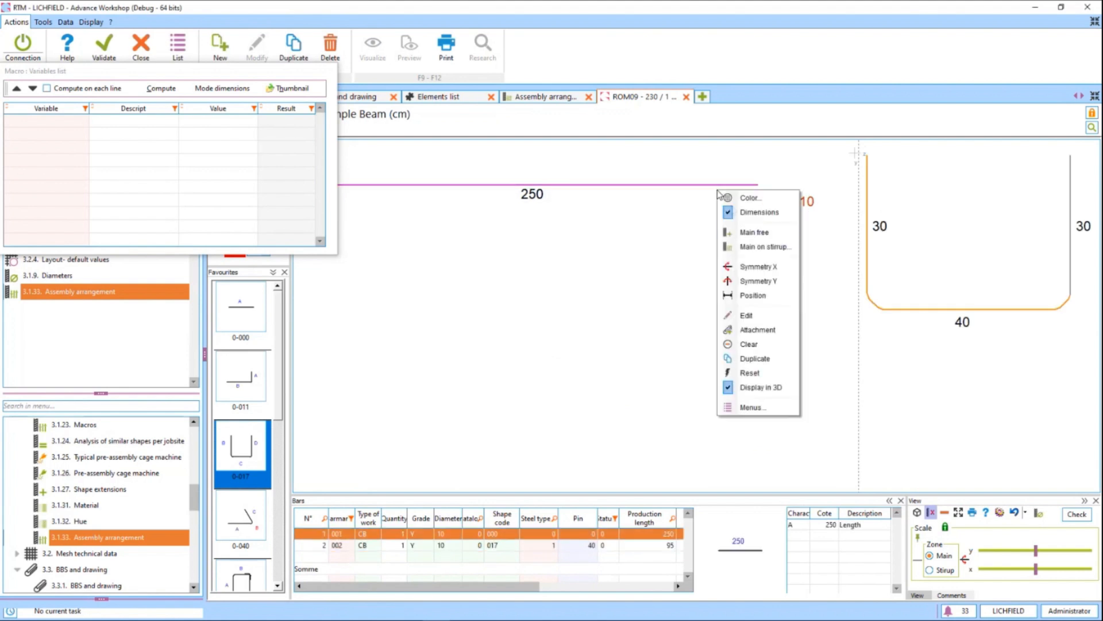
click(761, 242)
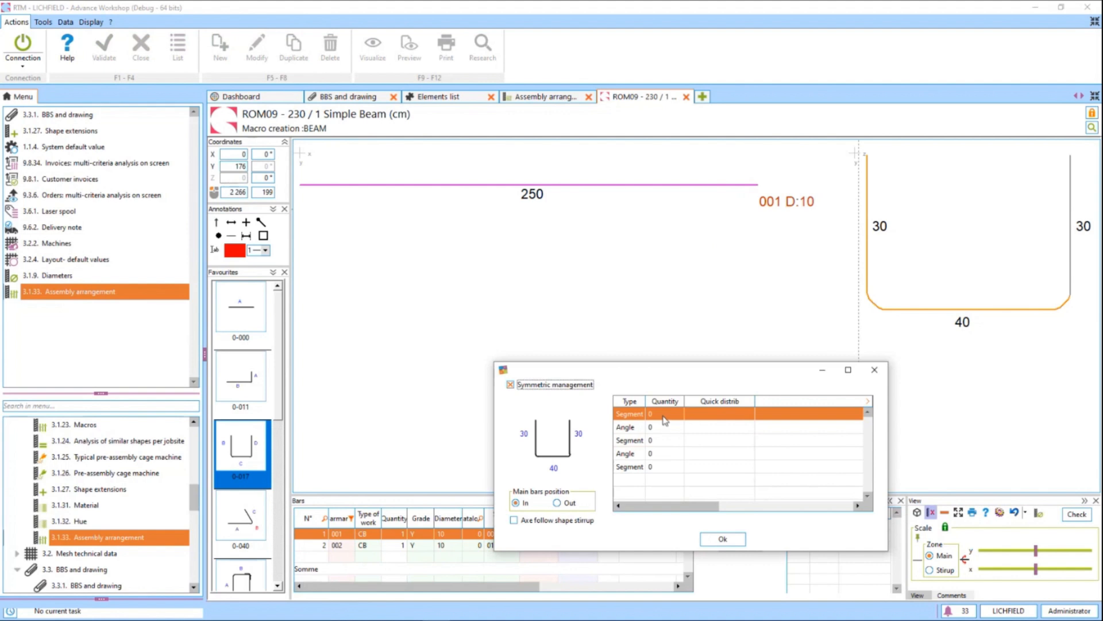
click(669, 414)
click(669, 414)
key(Return)
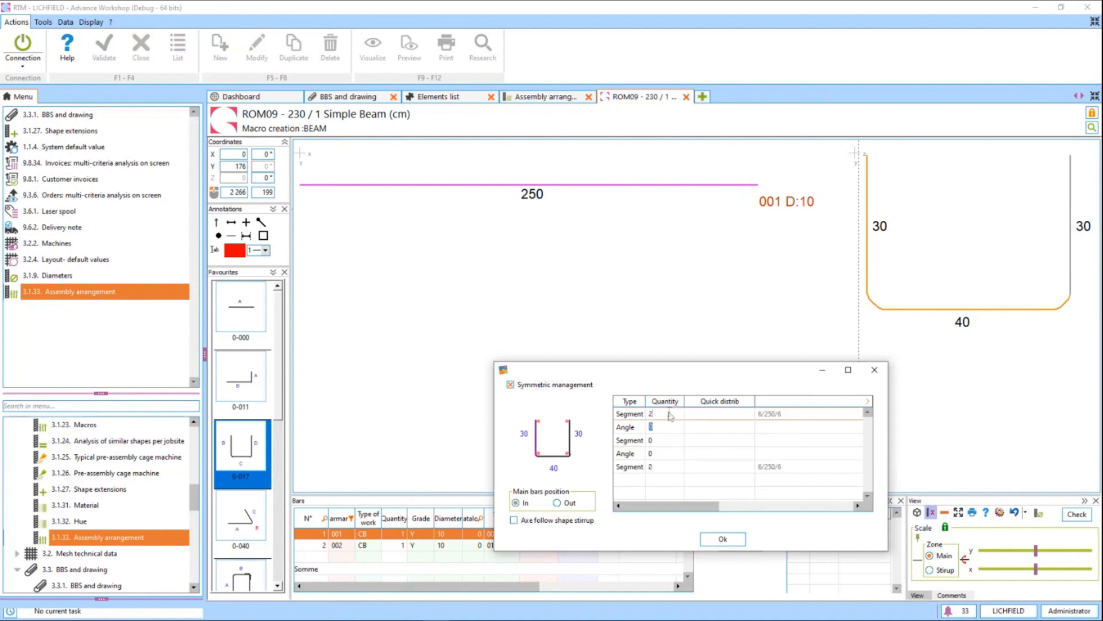
click(723, 538)
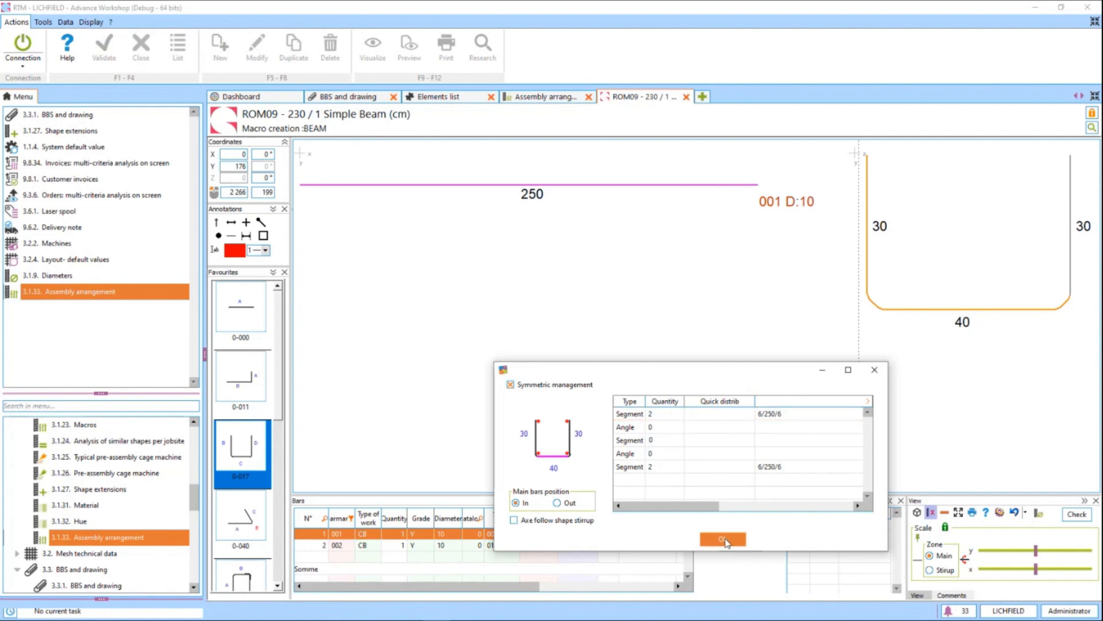
Distribute the U-shaped stirrup along the 250 main bar with the pattern 25/x*10/25, and place the distribution label below the stirrup.
right_click(965, 250)
click(985, 286)
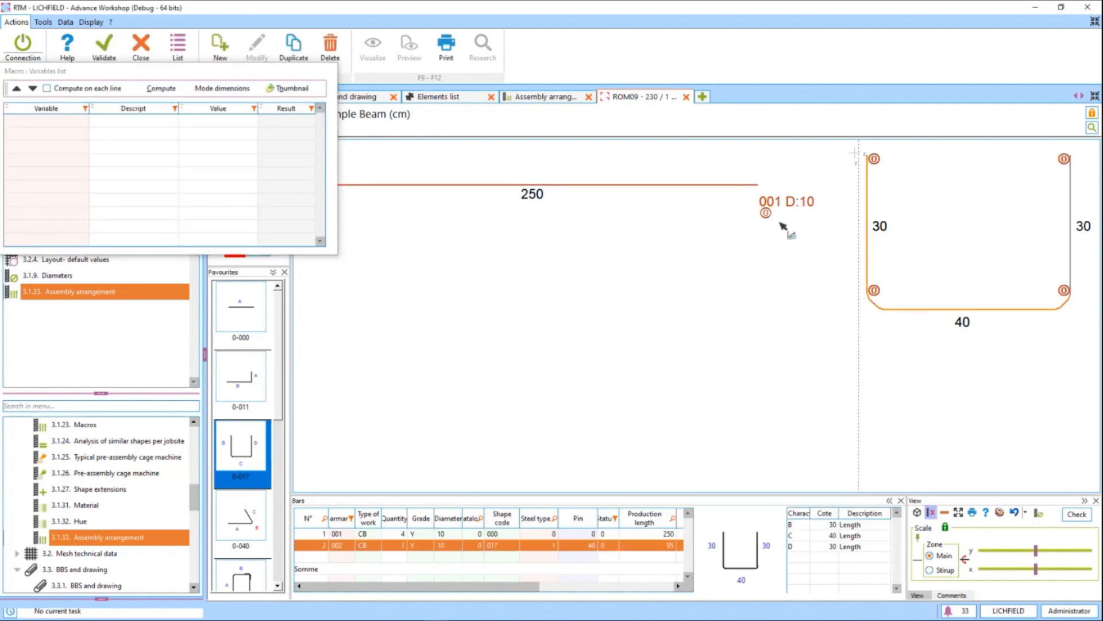
click(680, 186)
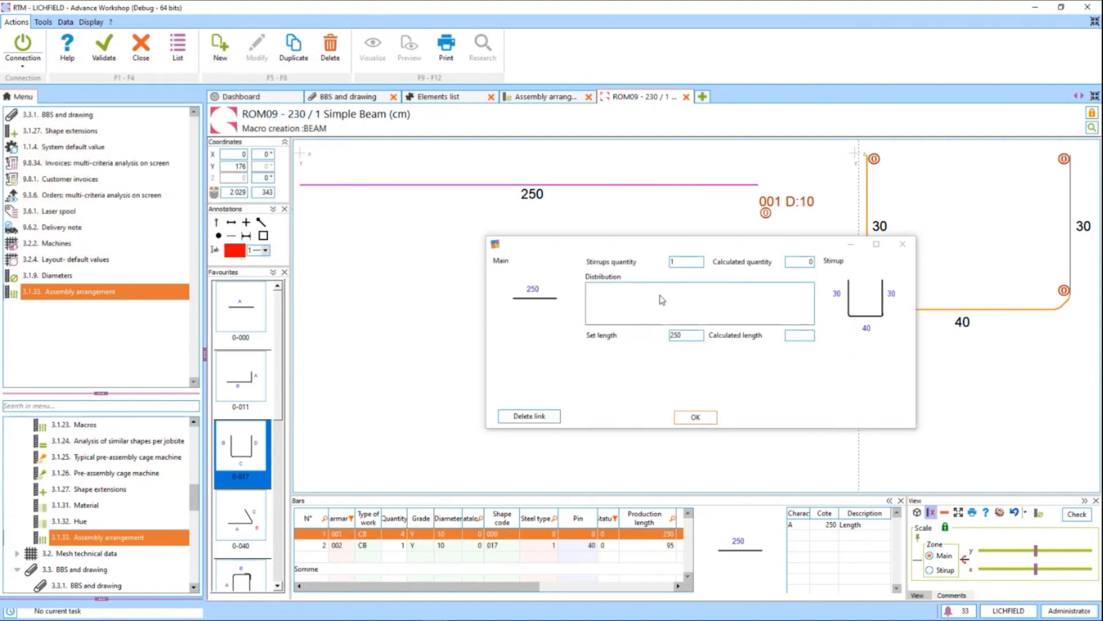
click(658, 295)
text(25/x)
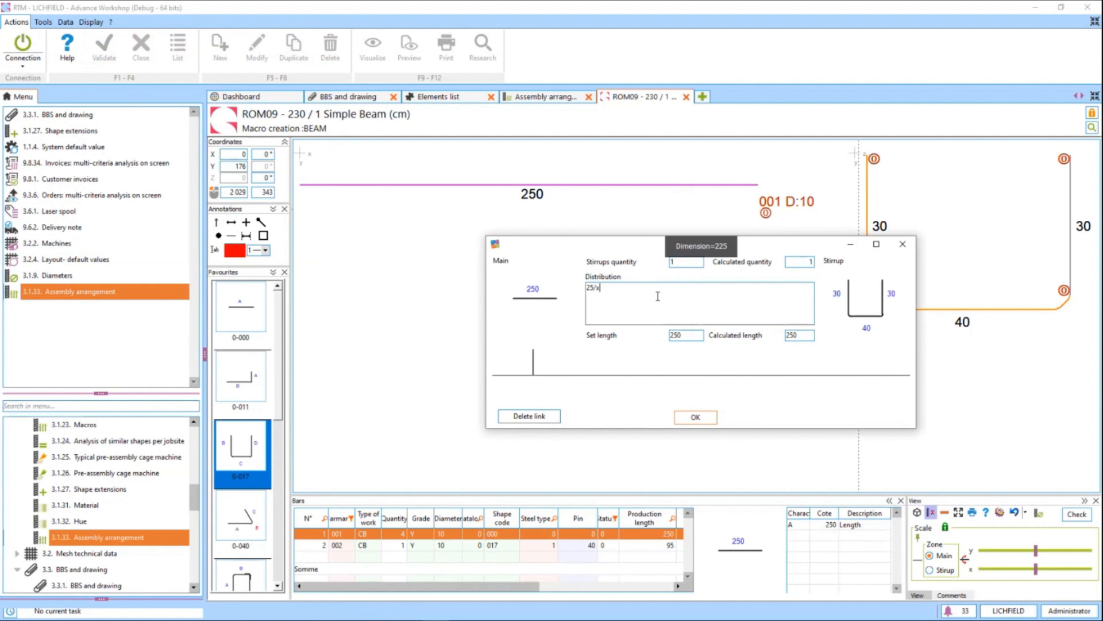
text(*10/25)
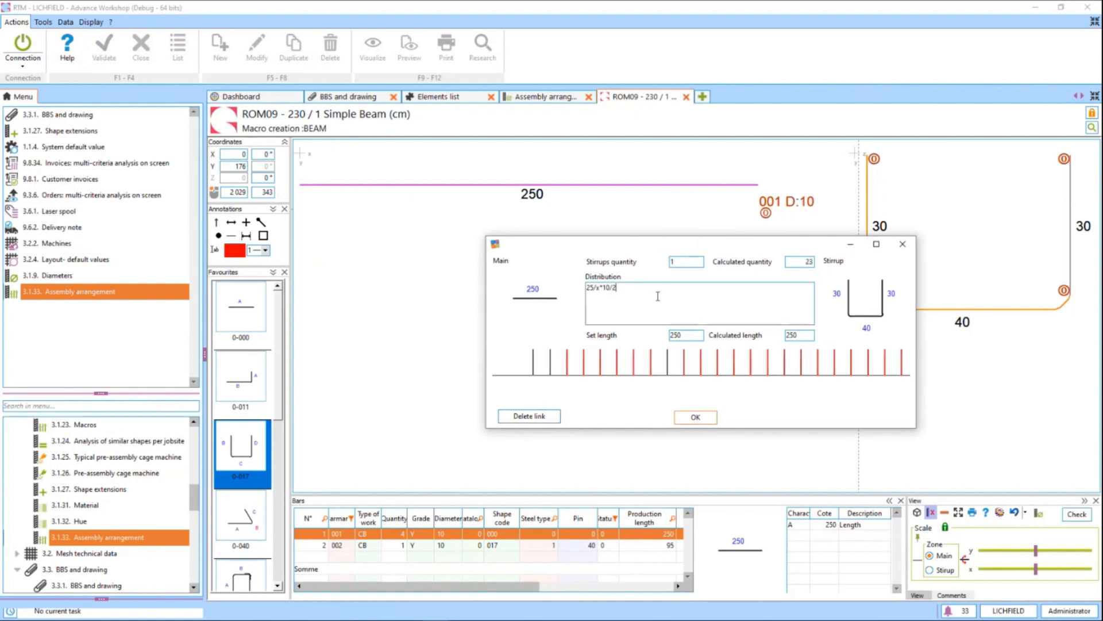
click(706, 417)
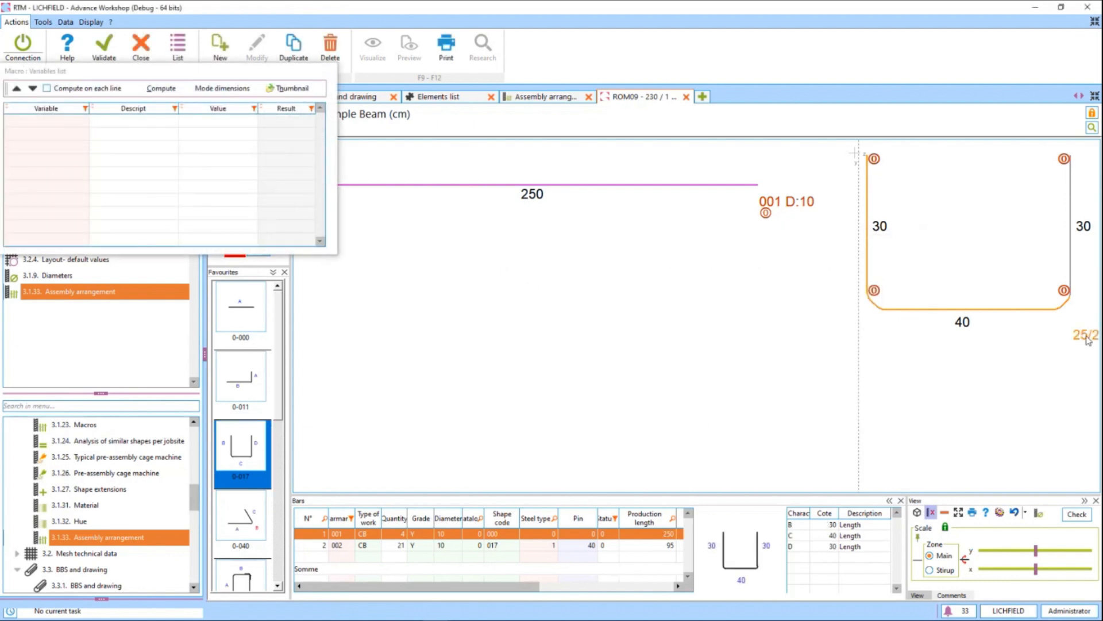
drag(1085, 336, 937, 357)
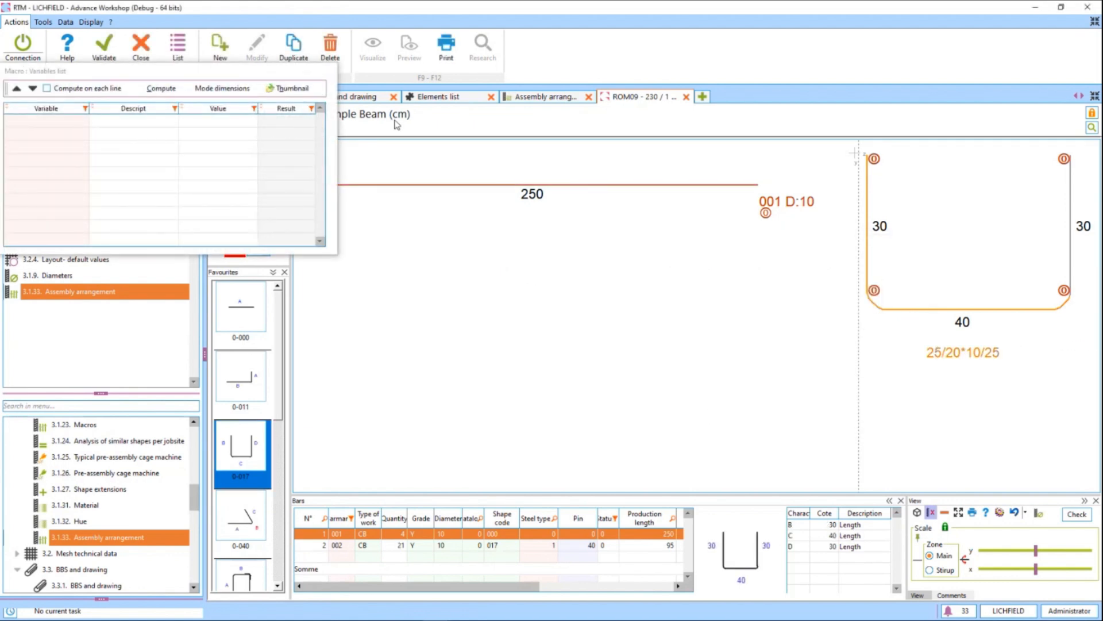
click(257, 71)
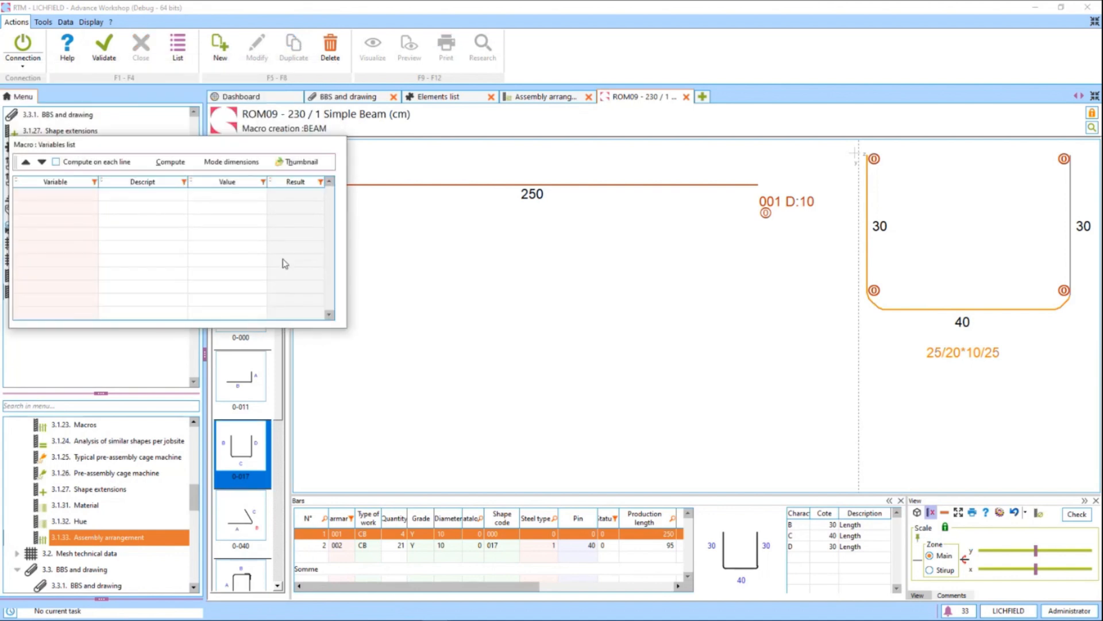
drag(265, 143, 302, 347)
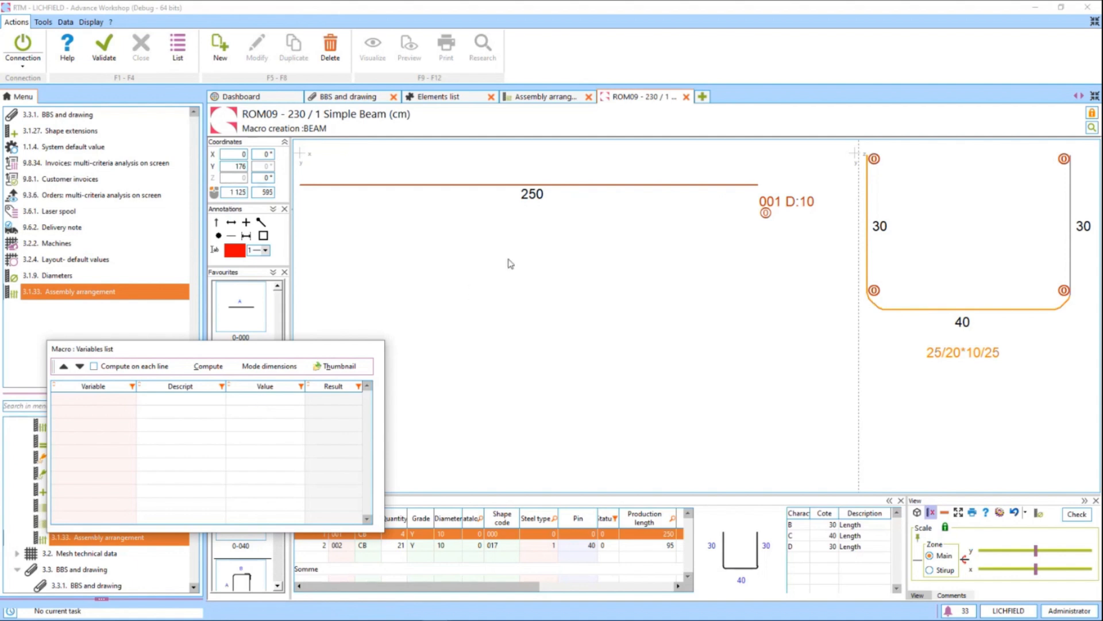
click(282, 370)
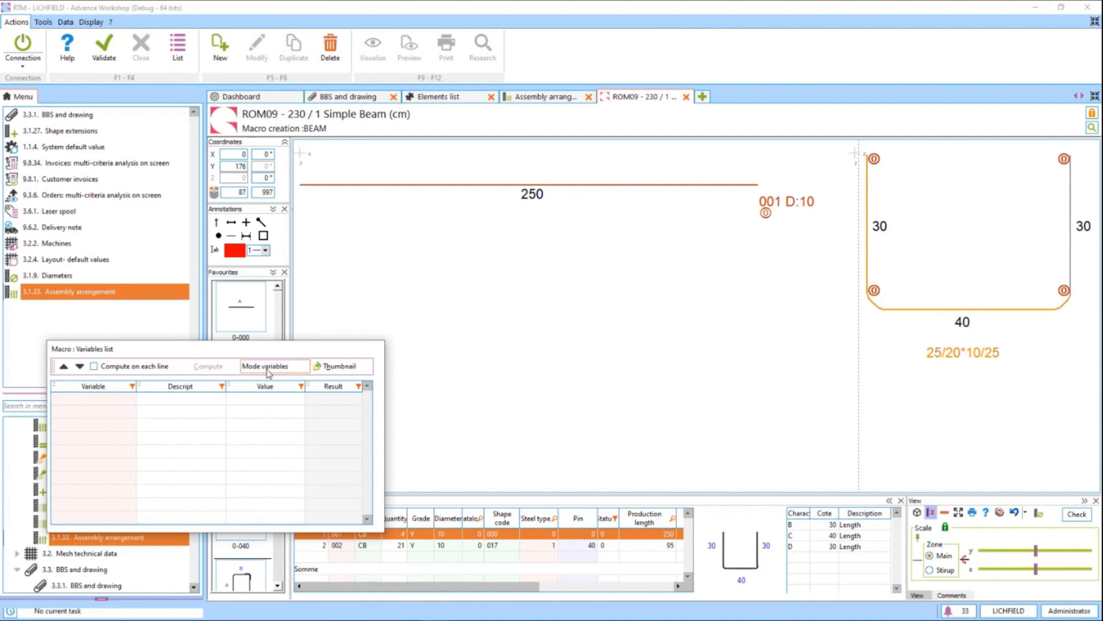
double_click(537, 195)
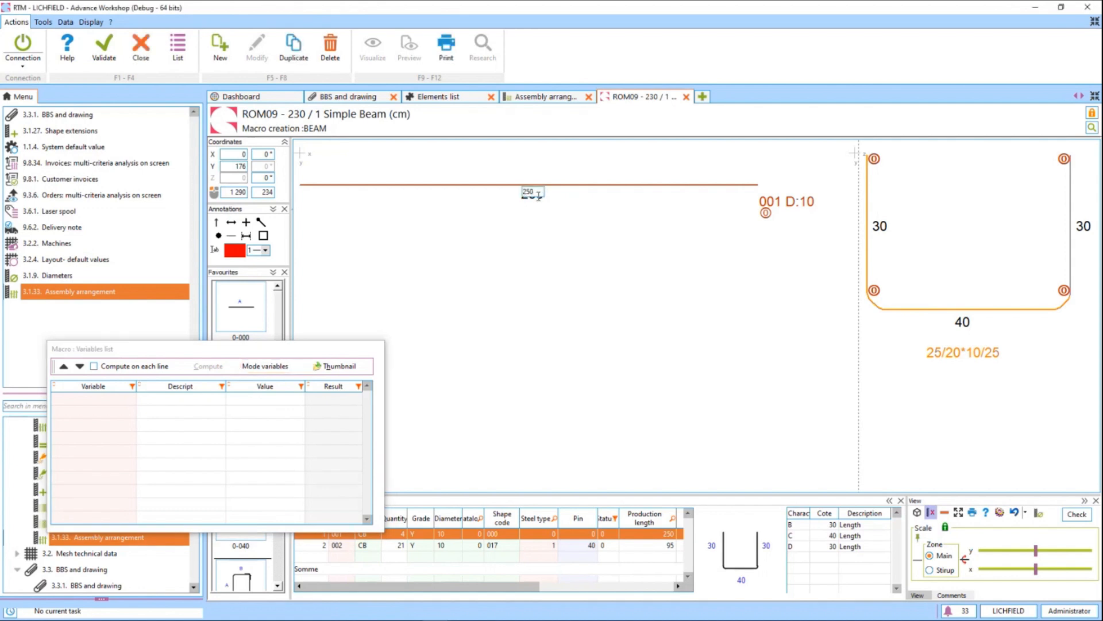
double_click(538, 196)
text(@LENGTH)
key(Return)
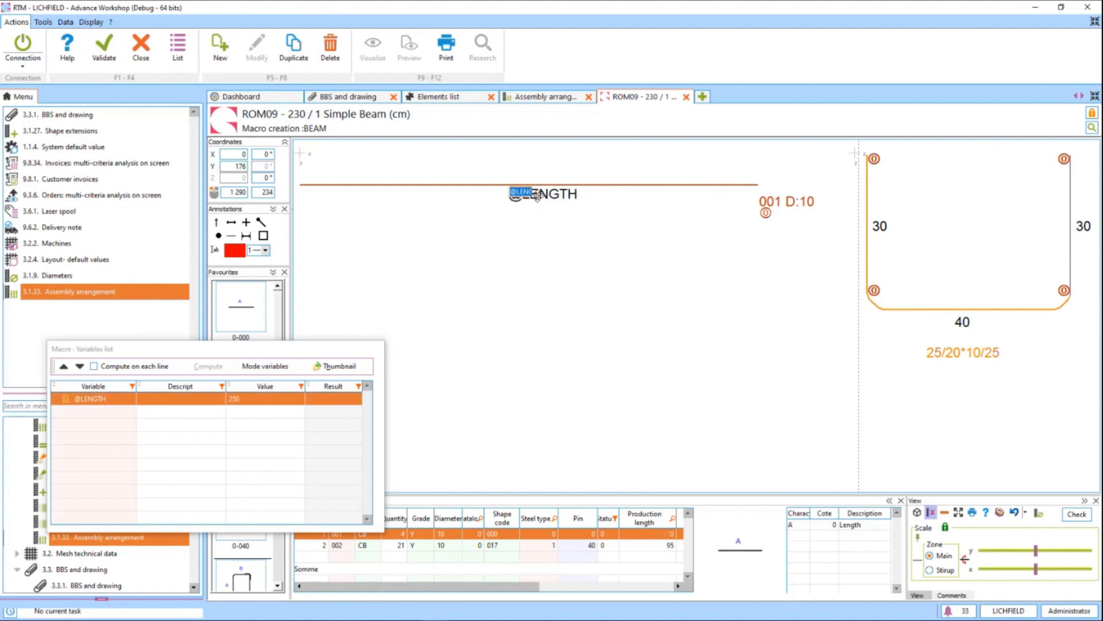
click(172, 399)
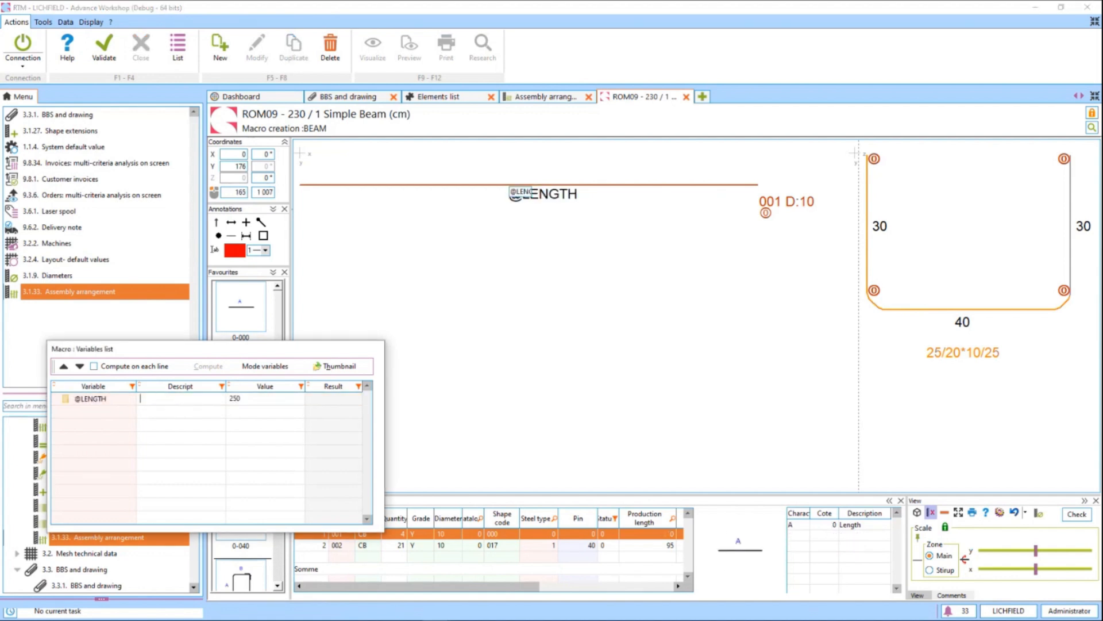
text(Length)
click(286, 418)
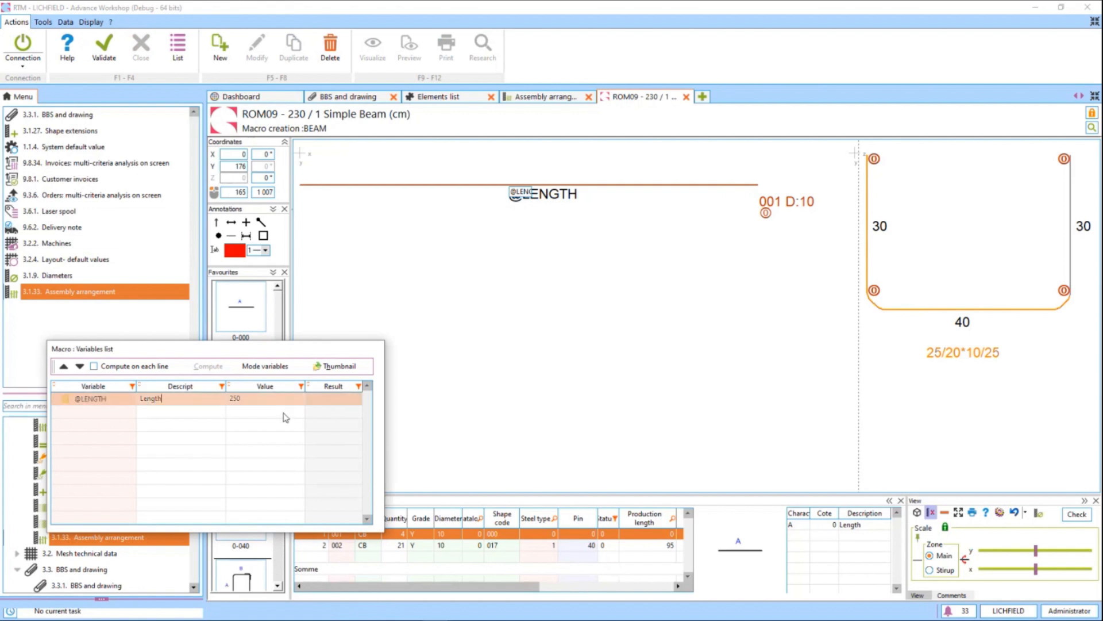
double_click(963, 321)
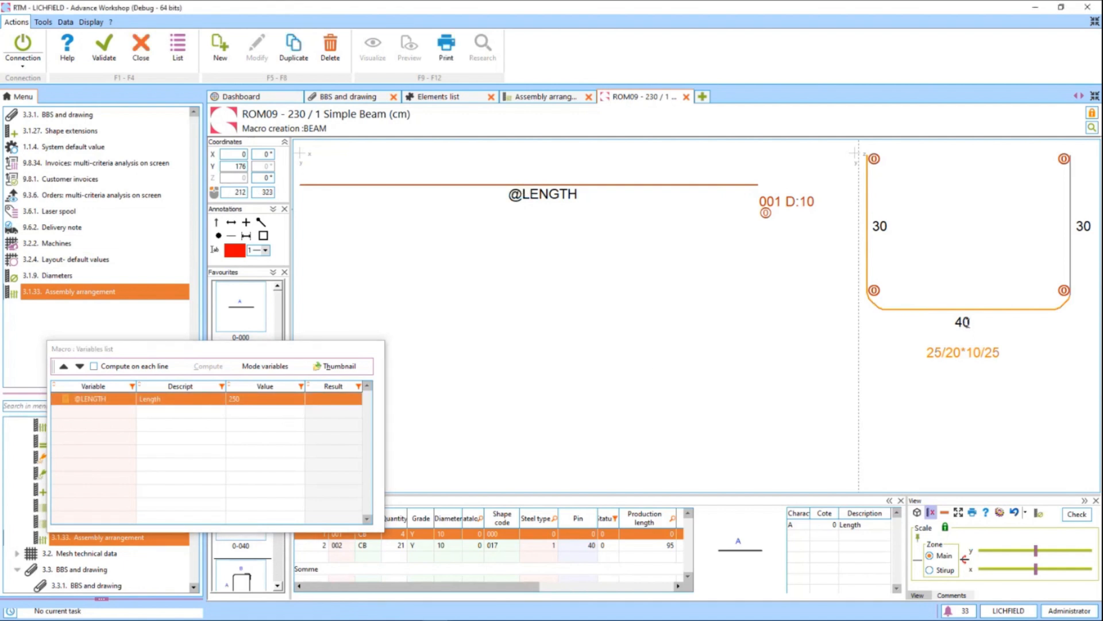
text(@BASE)
click(199, 419)
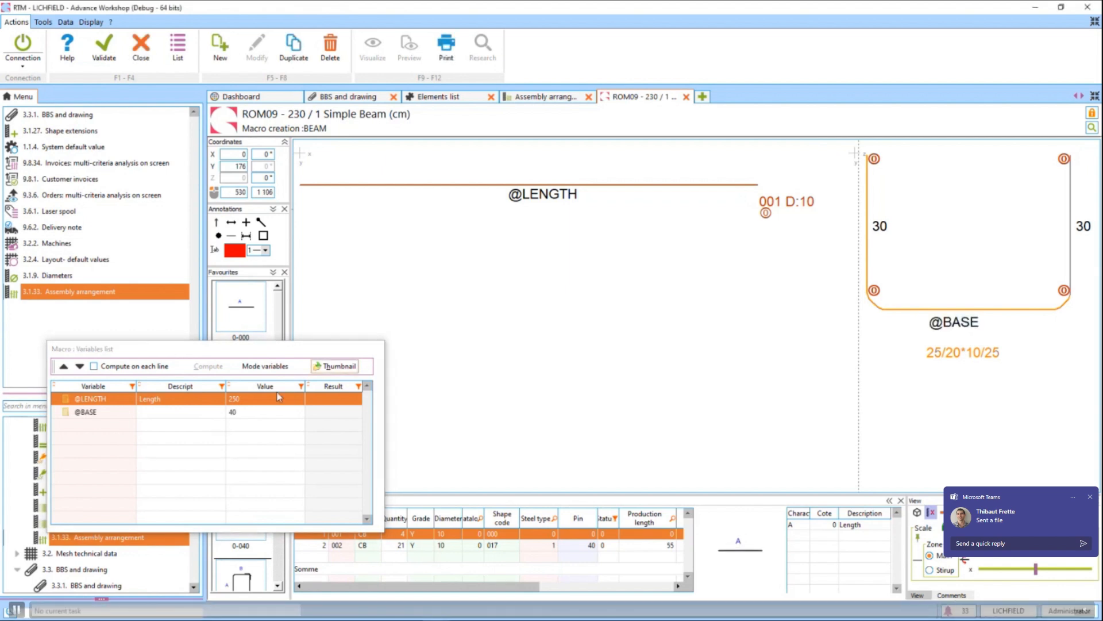
double_click(160, 412)
click(1091, 500)
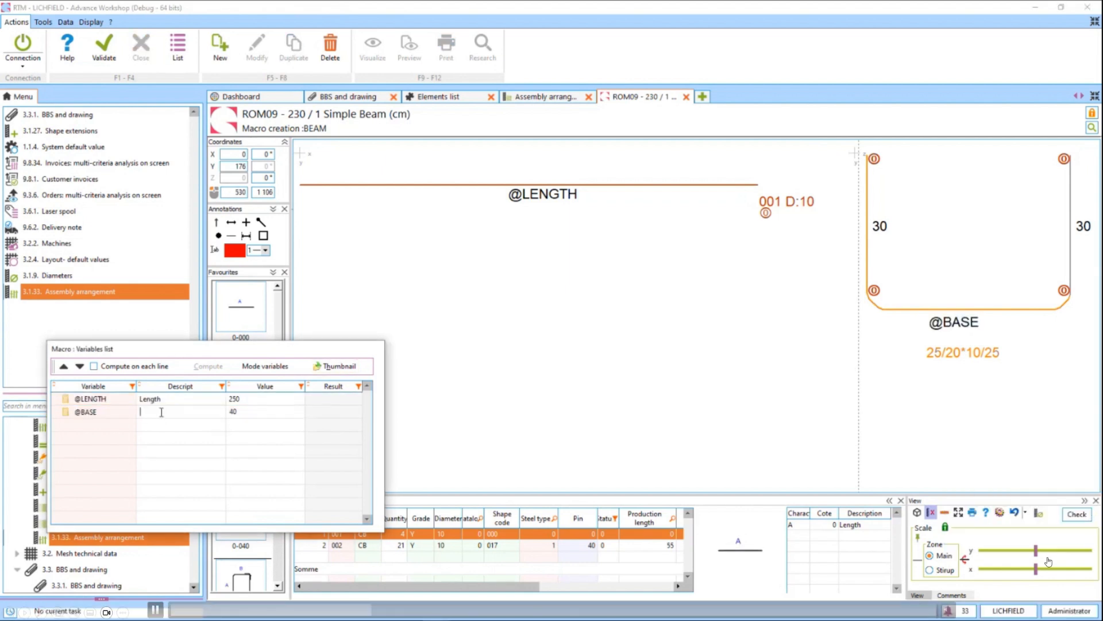
text(Base)
Replace the dimensions of both vertical stirrup legs with the variable @H.
double_click(880, 226)
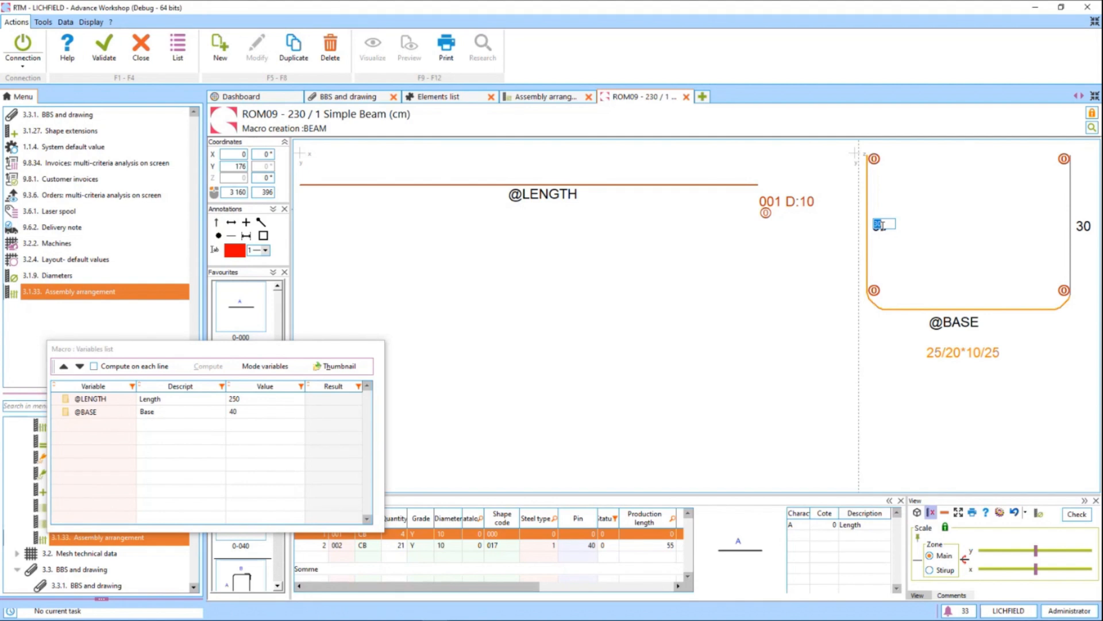
text(@HE)
key(Return)
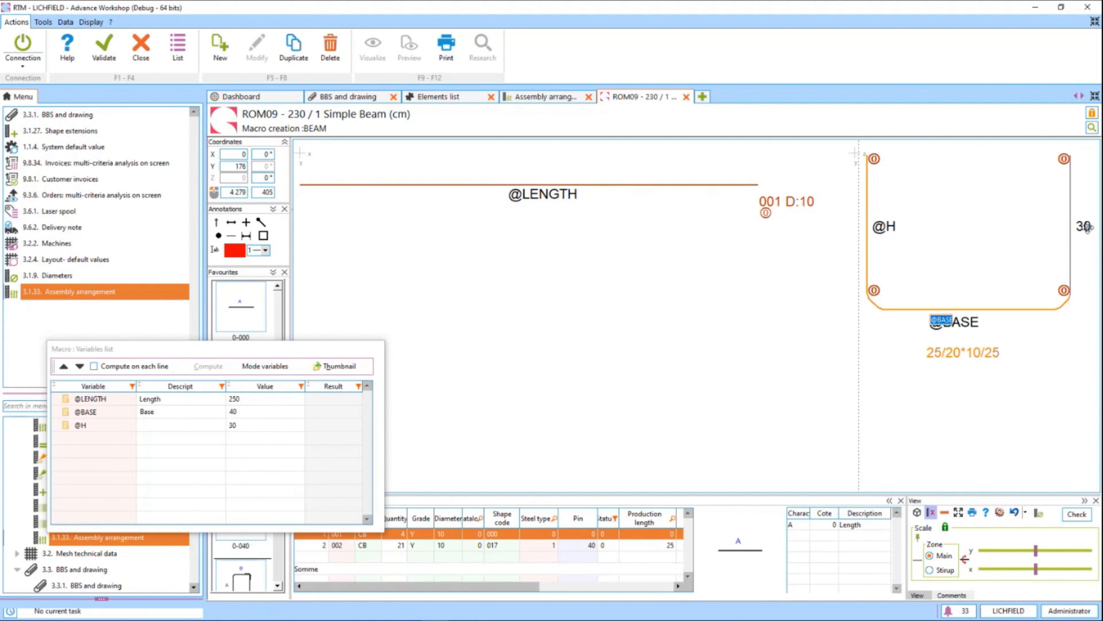
double_click(1085, 226)
text(@H)
key(Return)
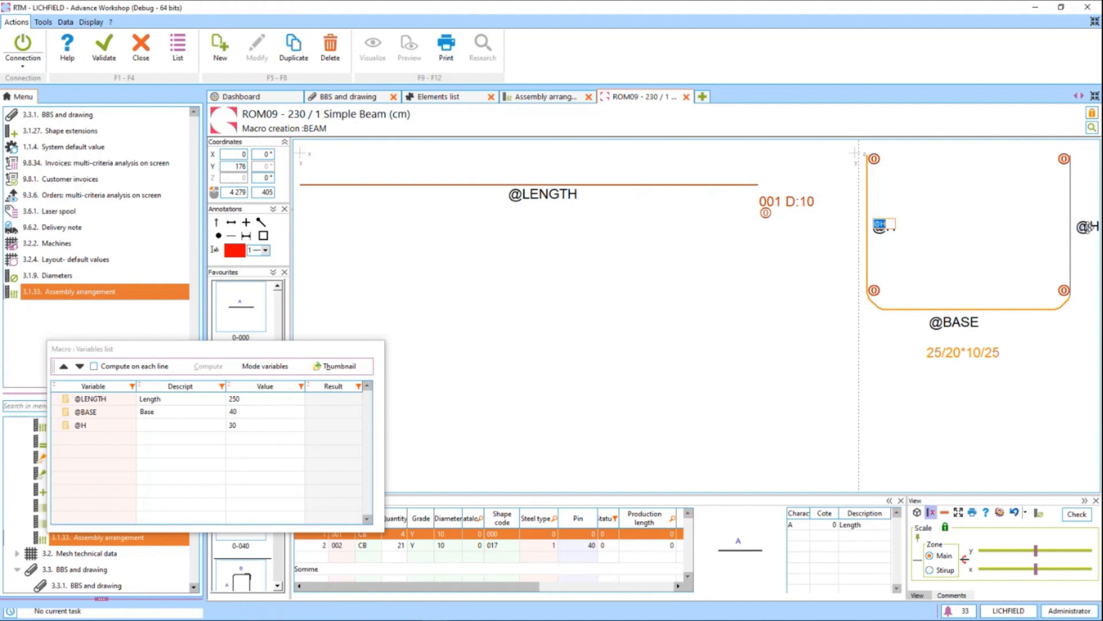
Give the @H variable the description Height in the macro variables list.
click(175, 419)
click(174, 420)
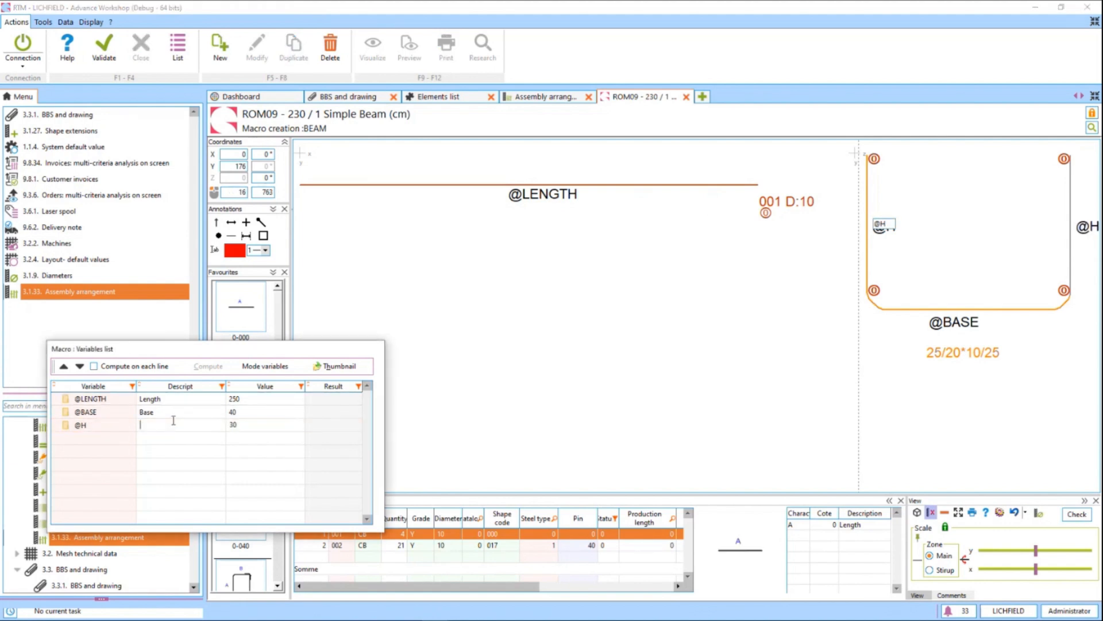
text(Height)
click(241, 413)
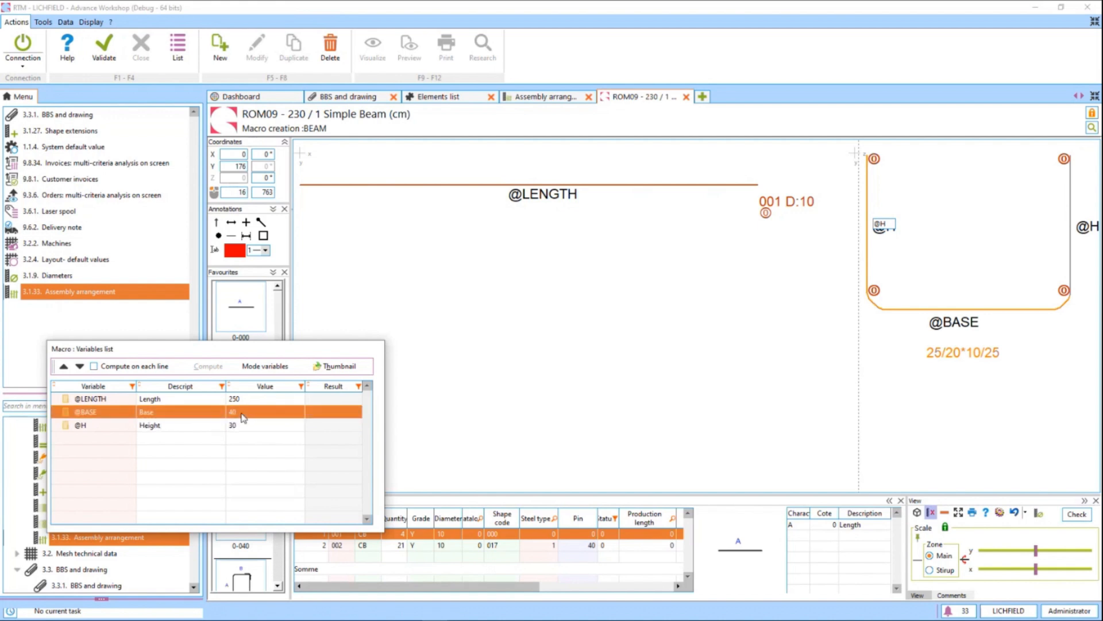
click(962, 246)
right_click(962, 246)
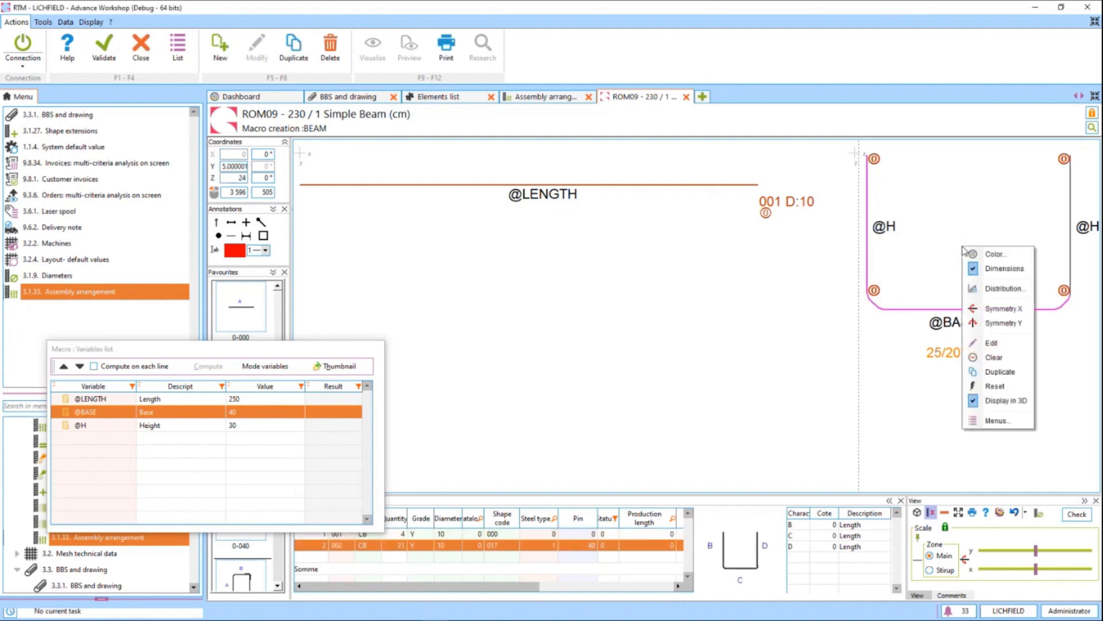
click(985, 289)
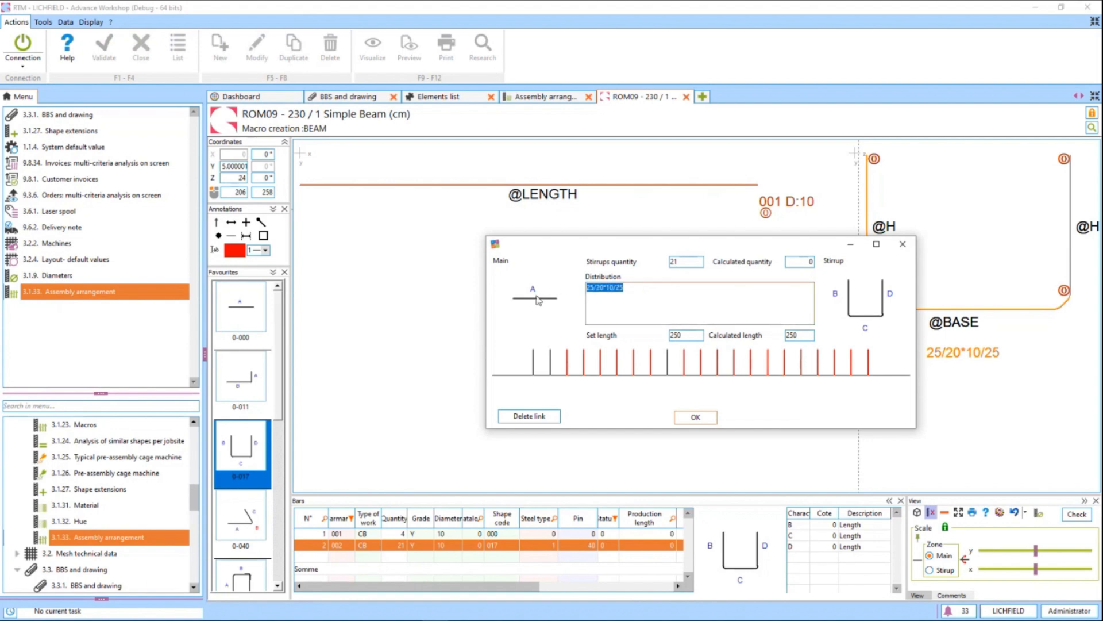
text(@DISTRIB)
click(692, 417)
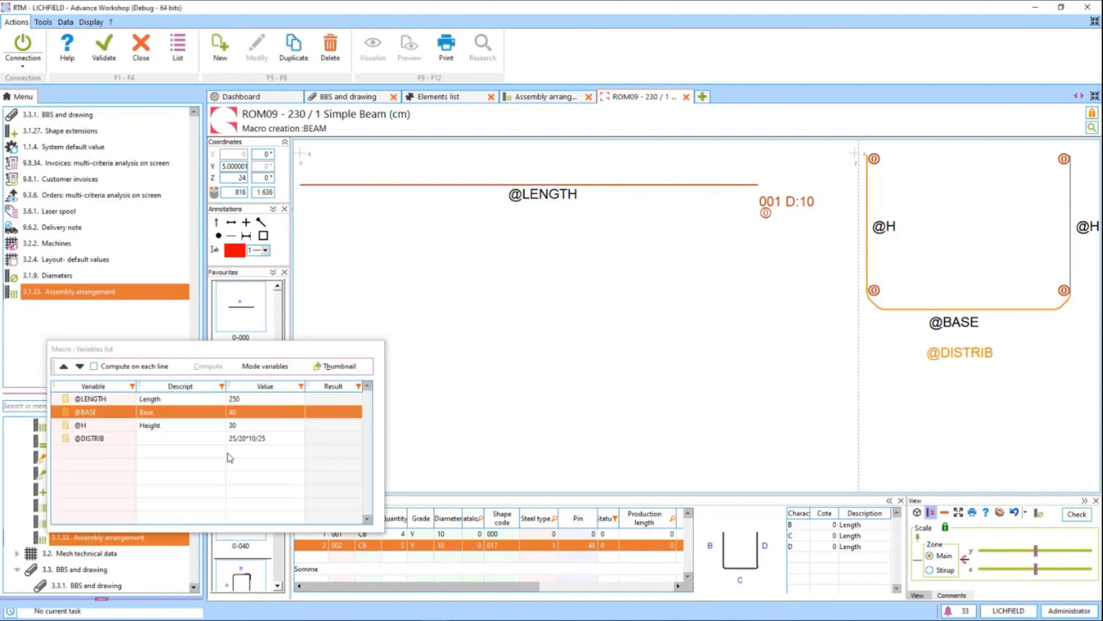
click(180, 439)
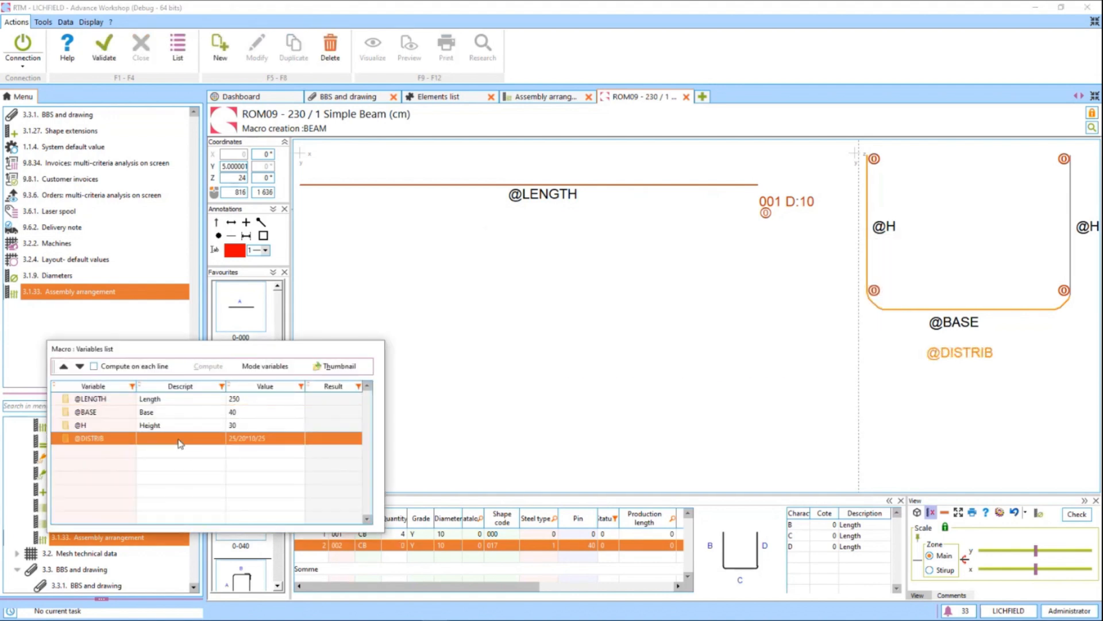
click(242, 436)
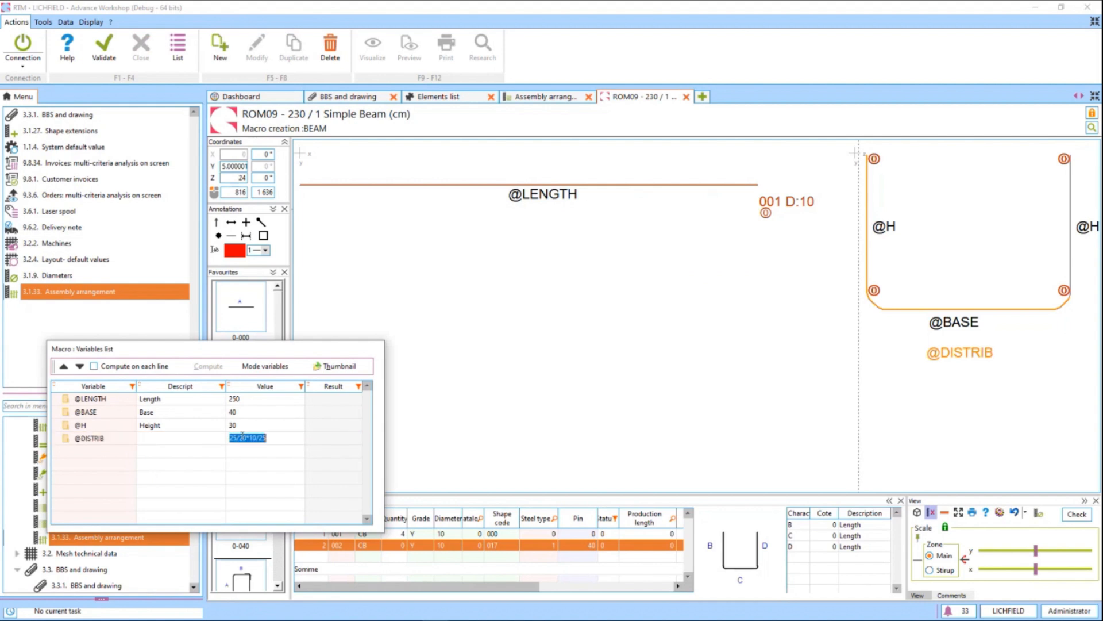
click(251, 439)
key(Delete)
text(2)
key(BackSpace)
key(BackSpace)
text(x)
click(275, 426)
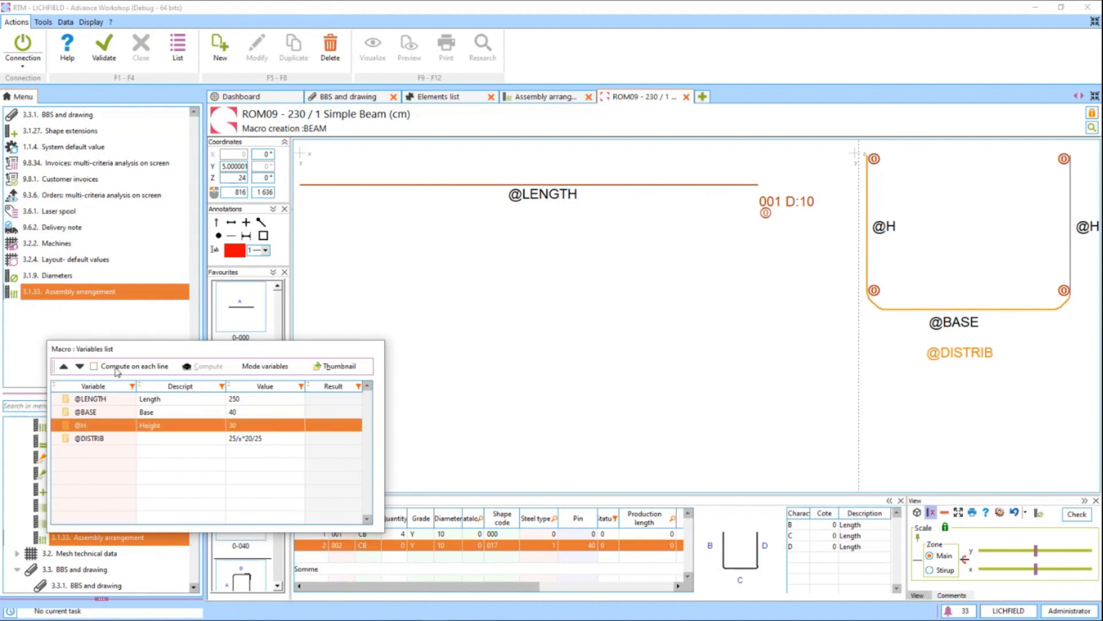
Insert a title row named Mains dimensions and move it to the head of the macro variables list.
right_click(173, 451)
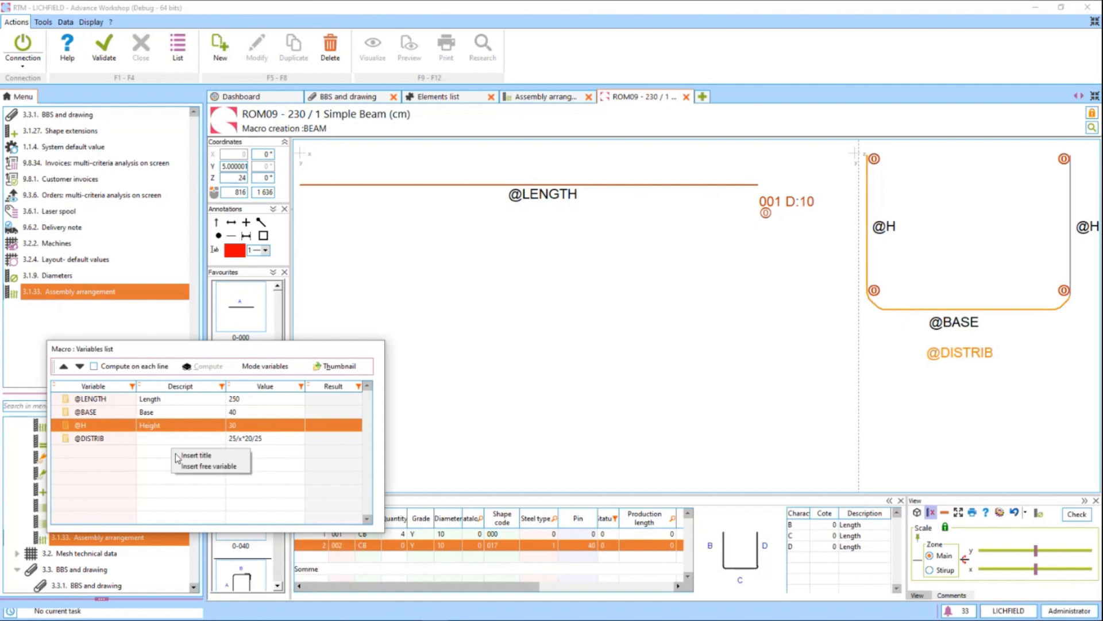
click(185, 456)
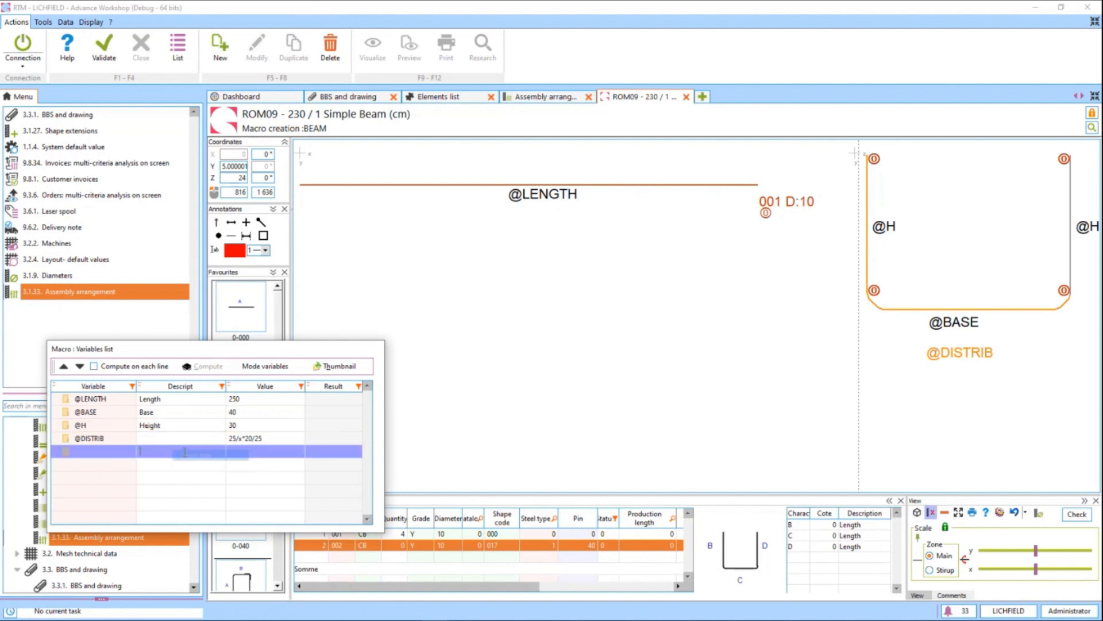
click(153, 449)
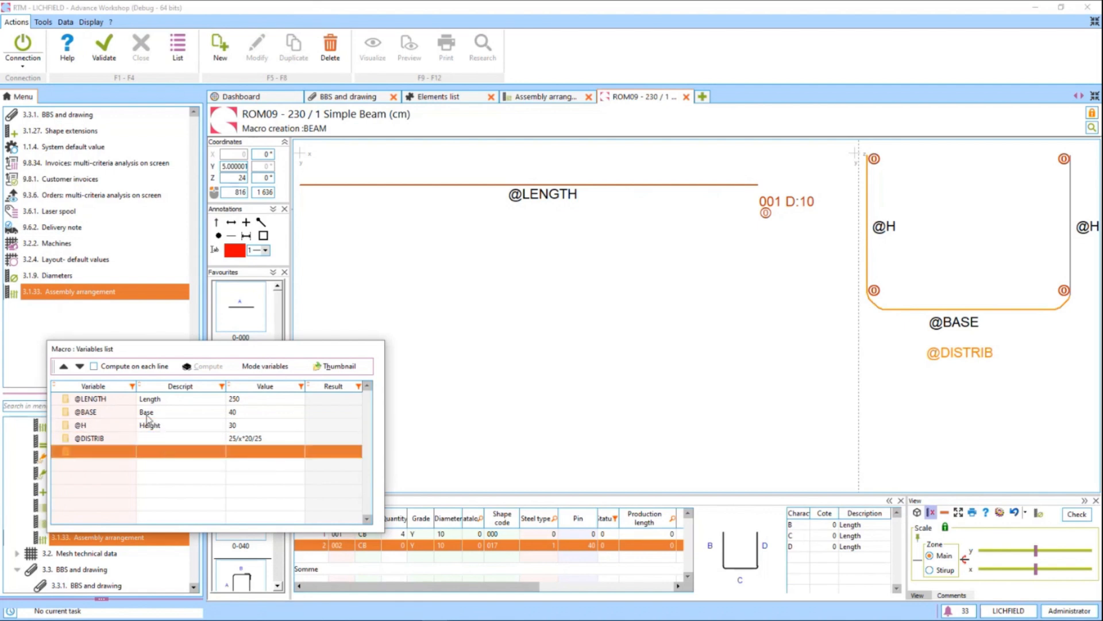
click(63, 366)
click(167, 399)
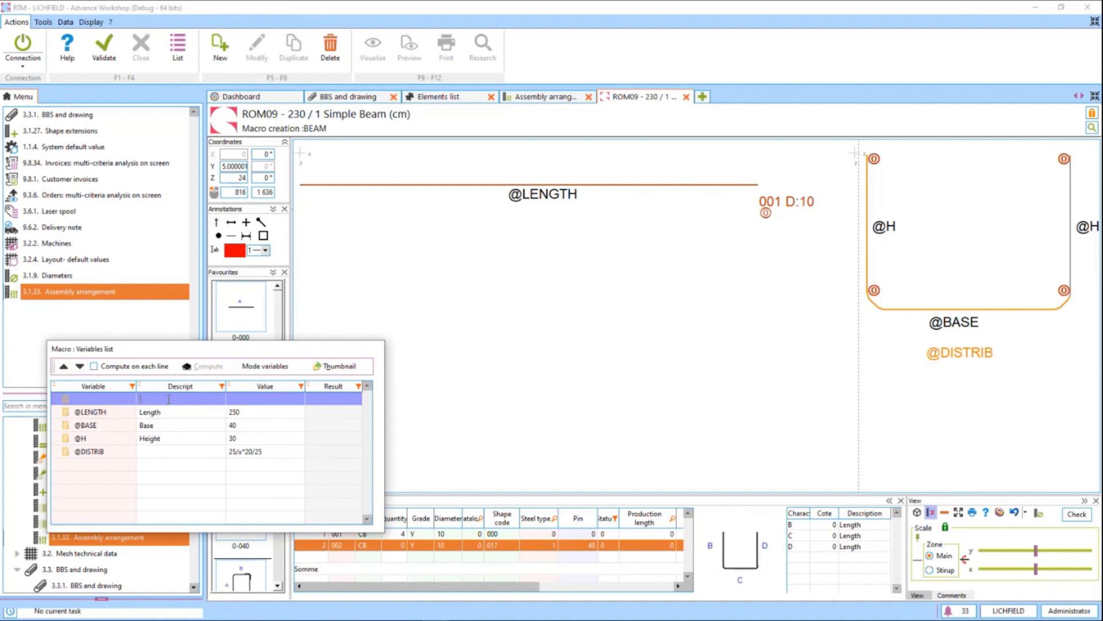
text(Mains dimensions)
click(168, 413)
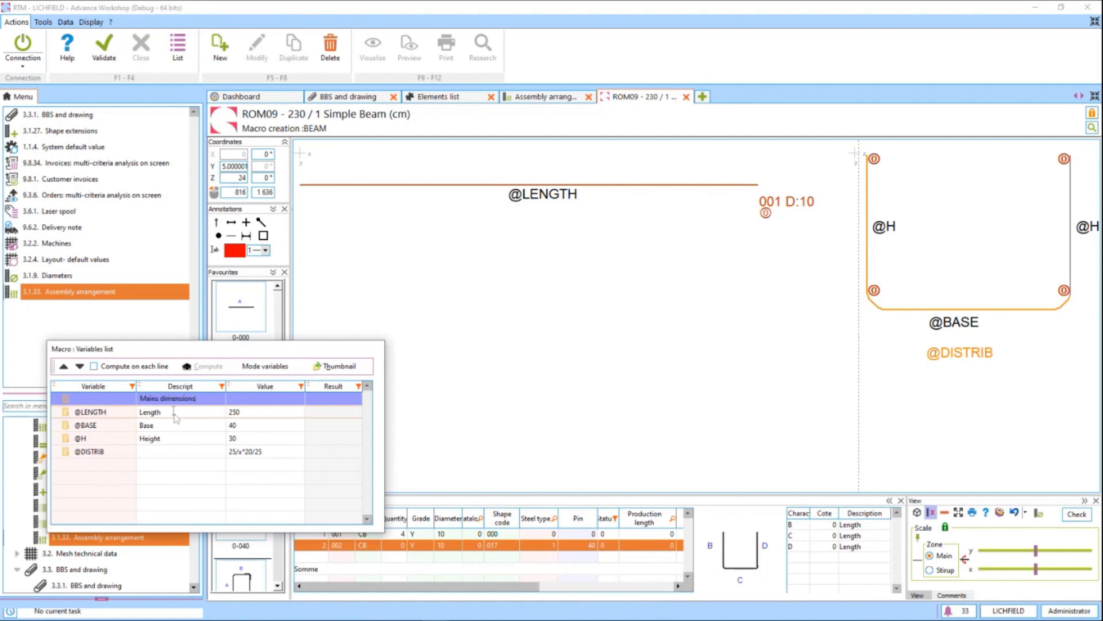
click(63, 367)
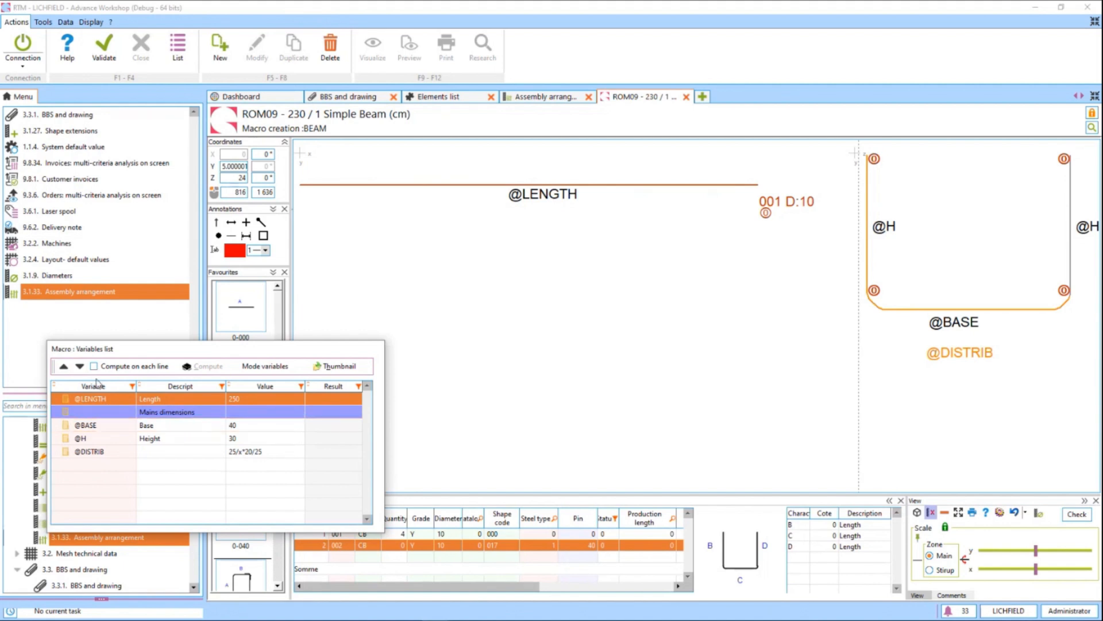
click(80, 366)
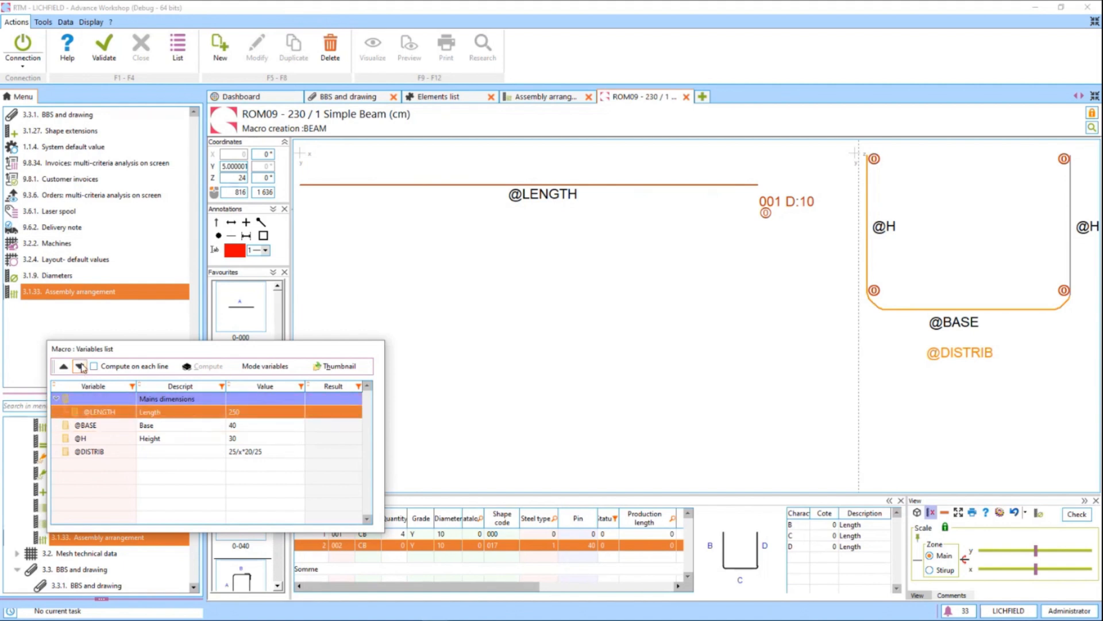
click(97, 427)
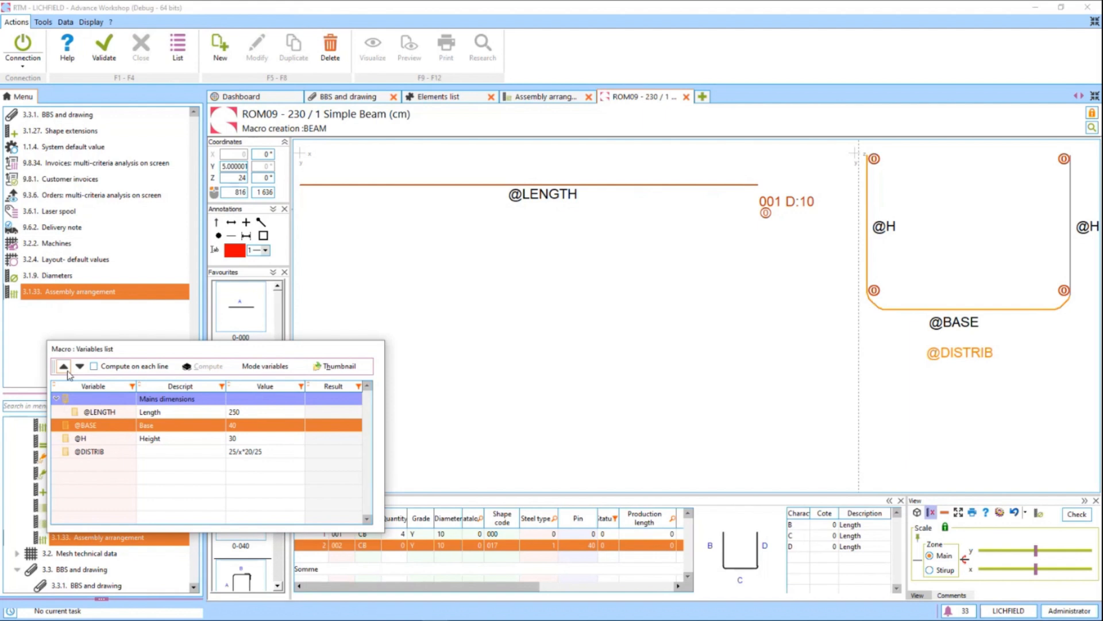
click(65, 369)
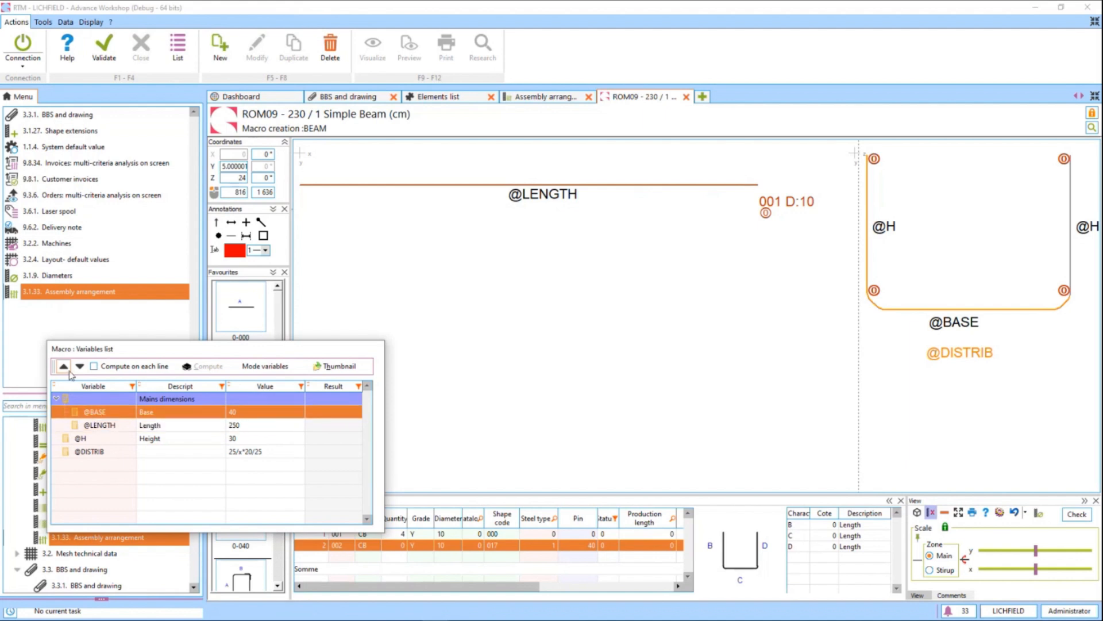
click(90, 439)
click(65, 368)
click(96, 451)
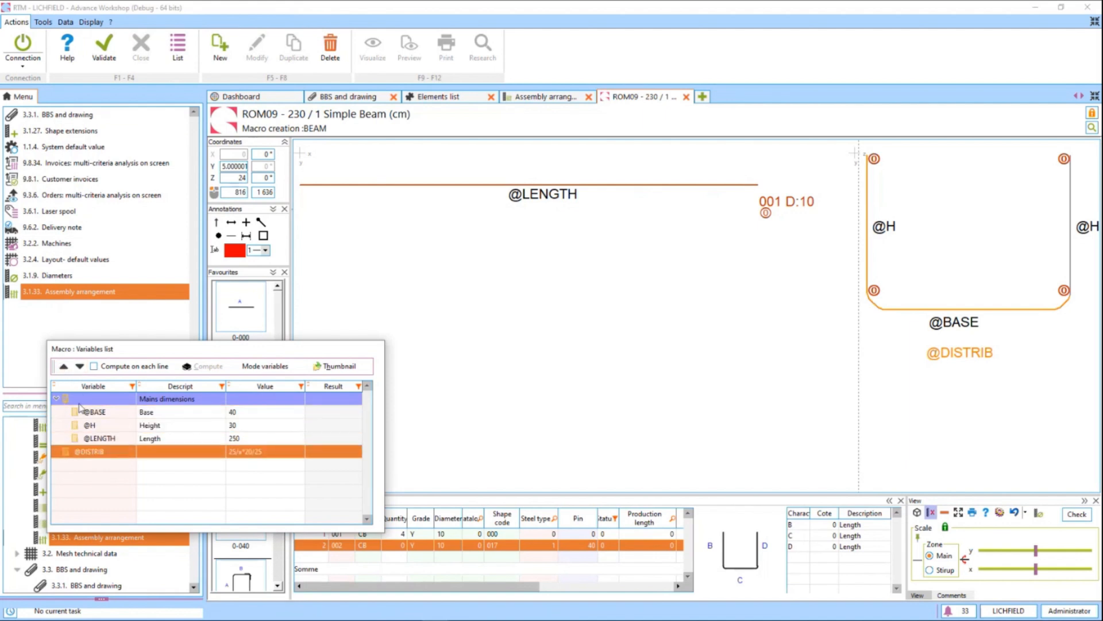
click(64, 366)
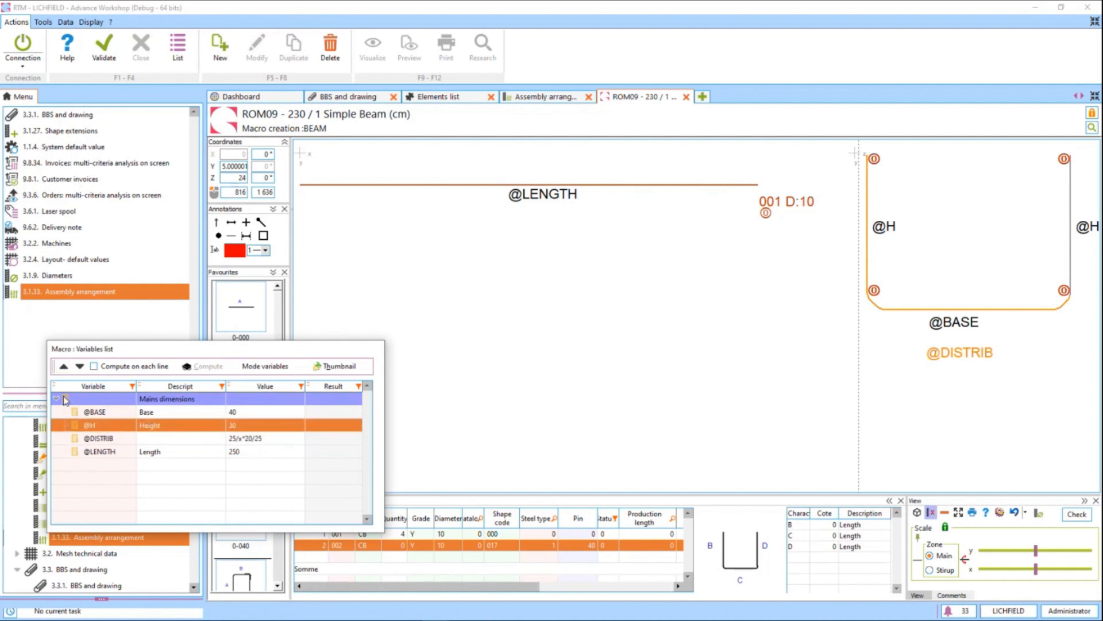
click(57, 398)
click(56, 398)
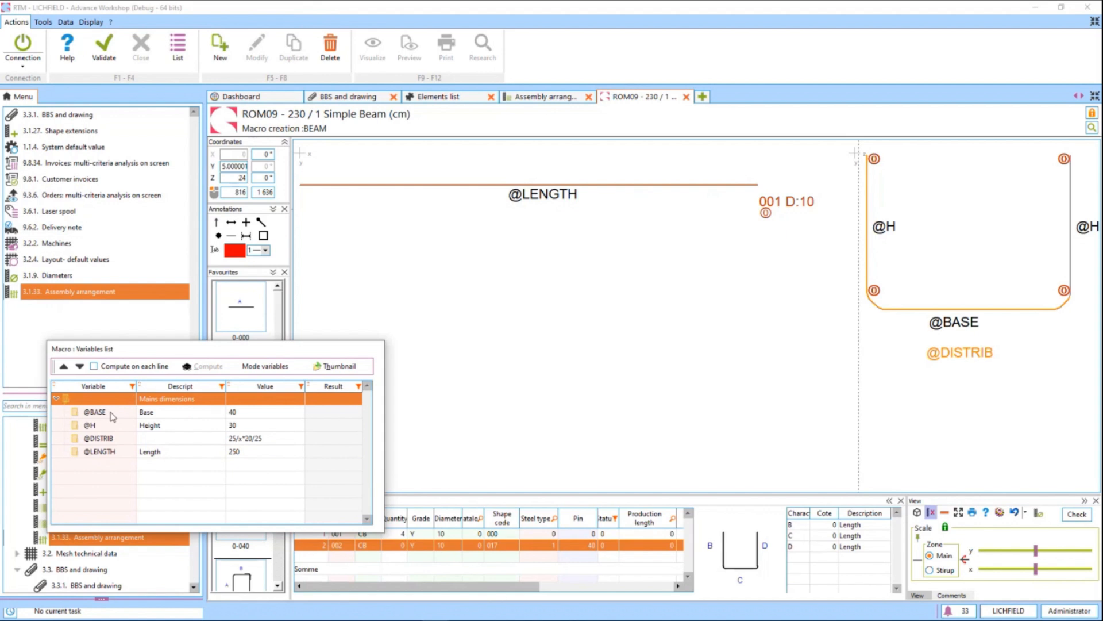
click(188, 439)
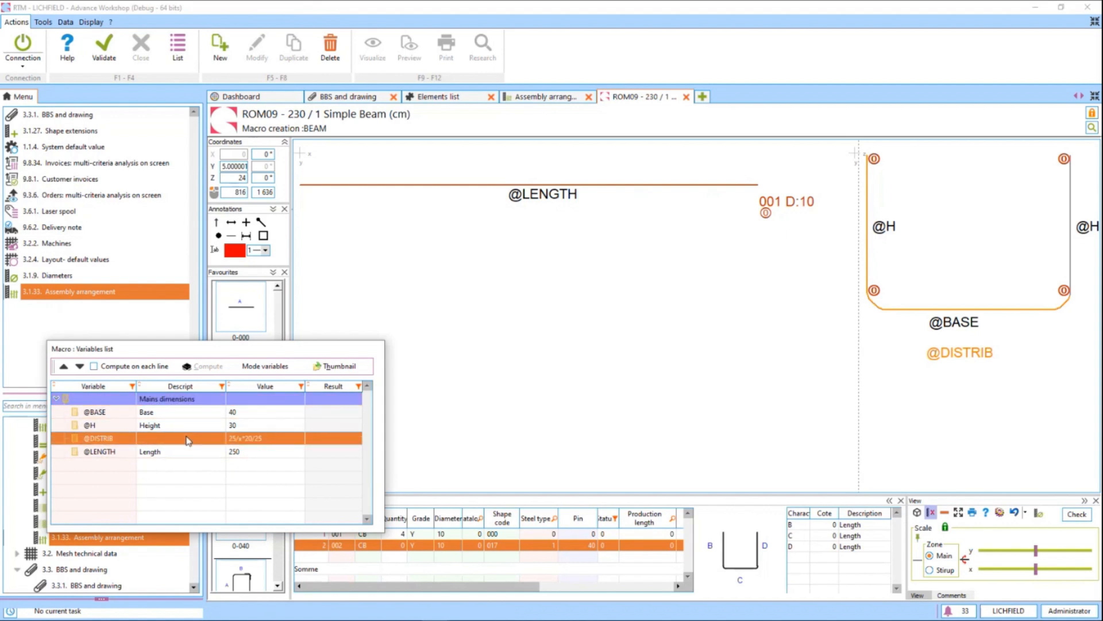
right_click(157, 467)
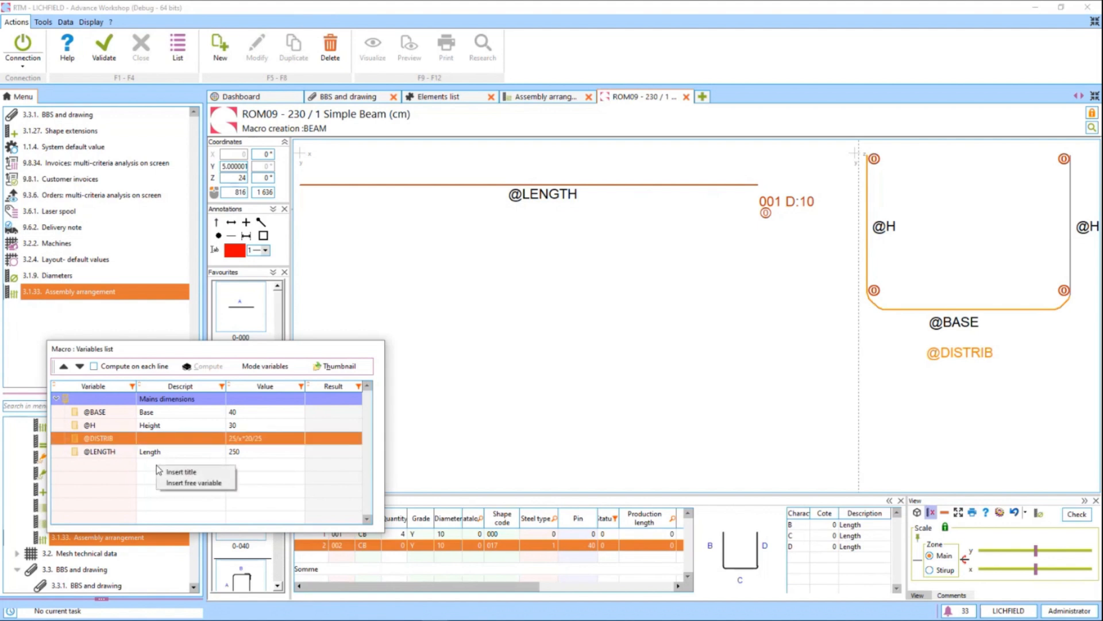
click(191, 484)
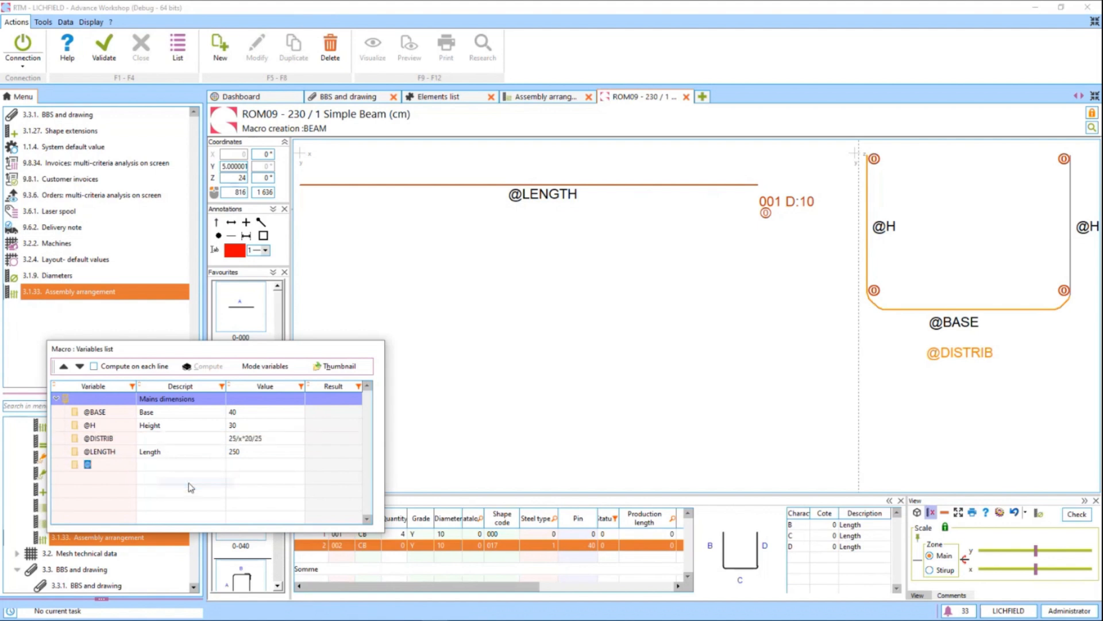
click(103, 464)
text(NBBAR)
key(Tab)
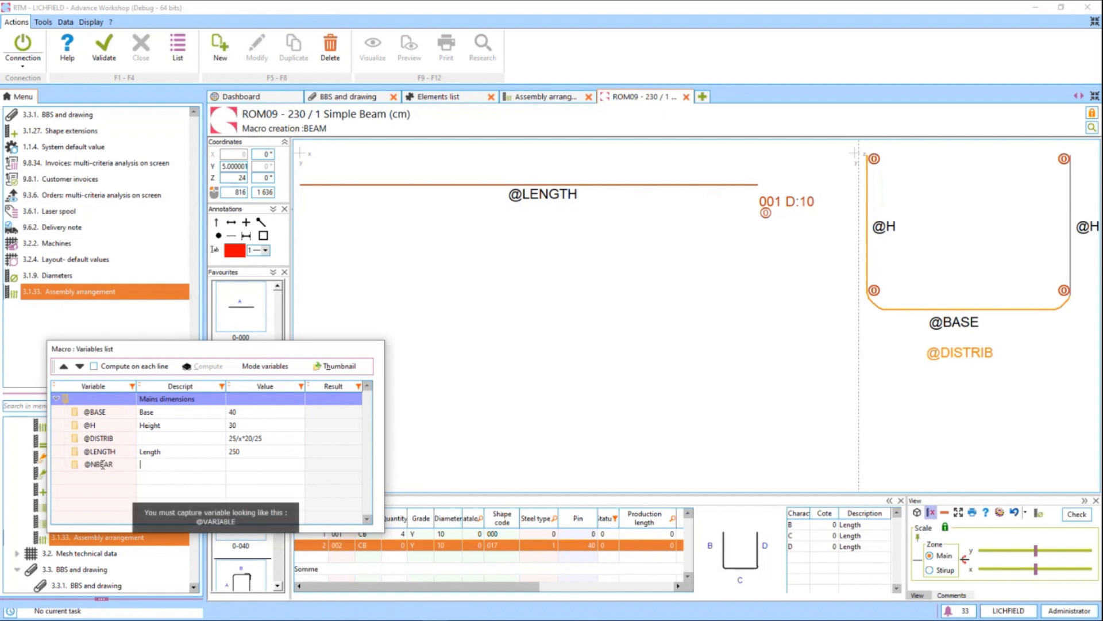
text(Nb of bars)
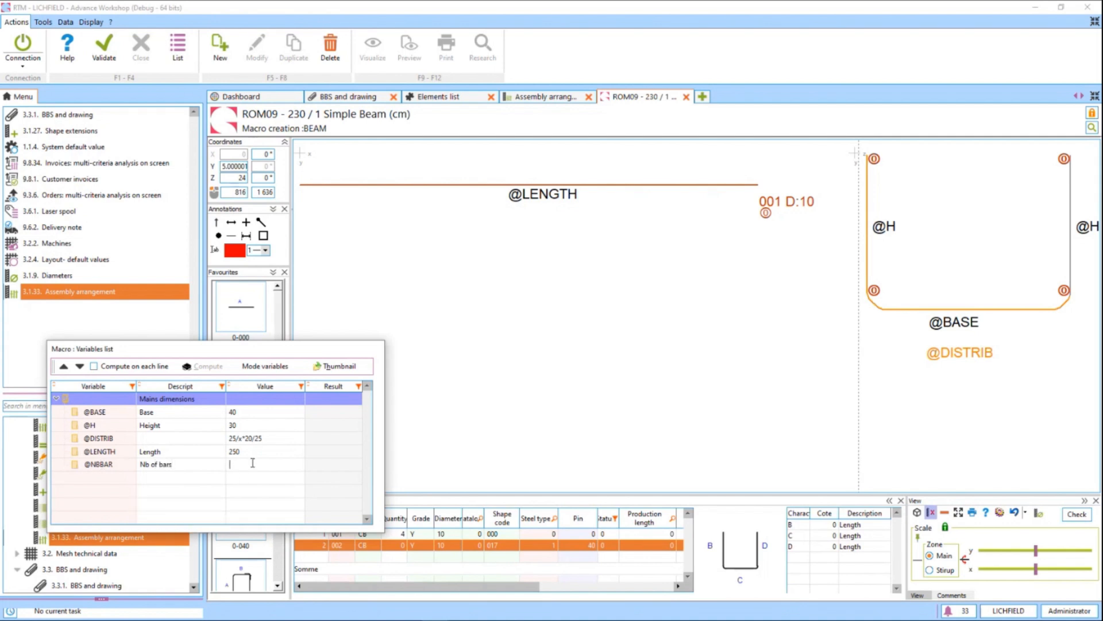
text(10)
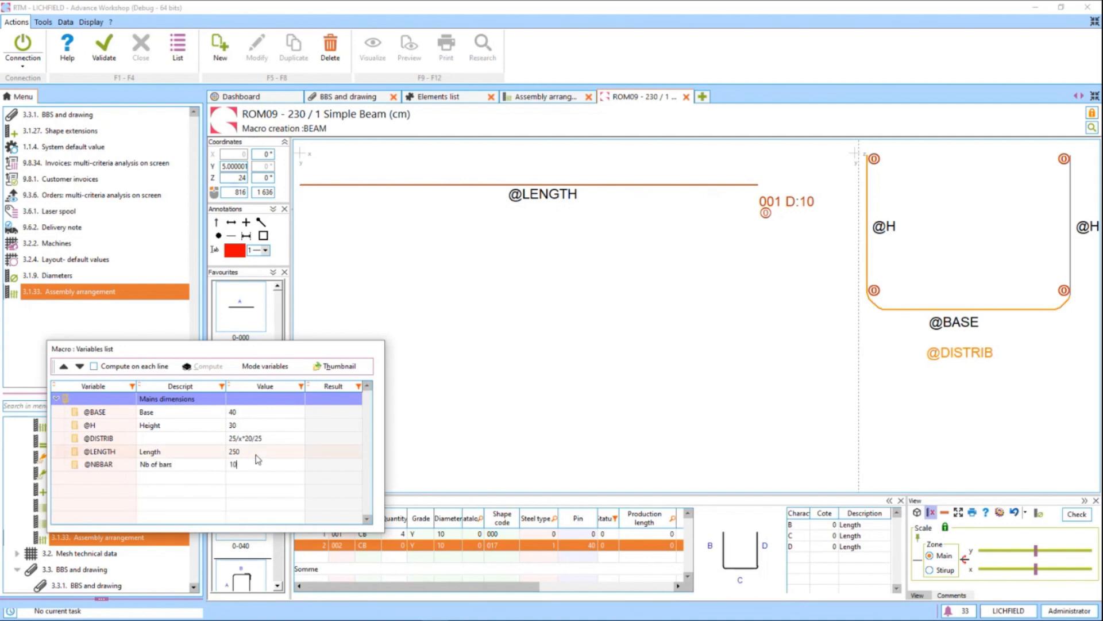
click(258, 453)
click(249, 439)
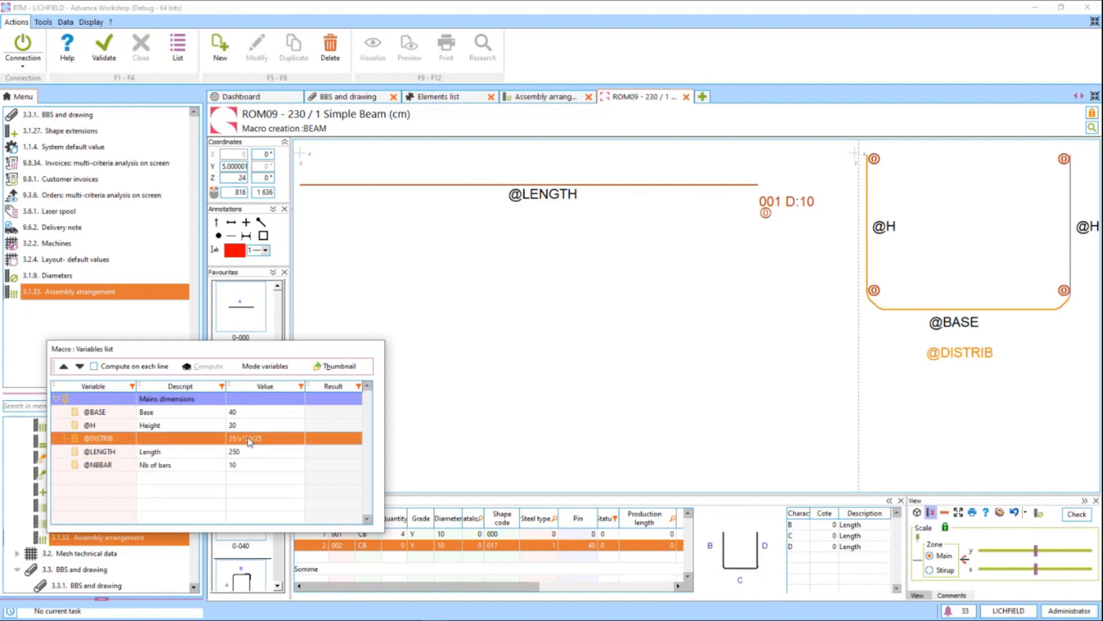
click(249, 439)
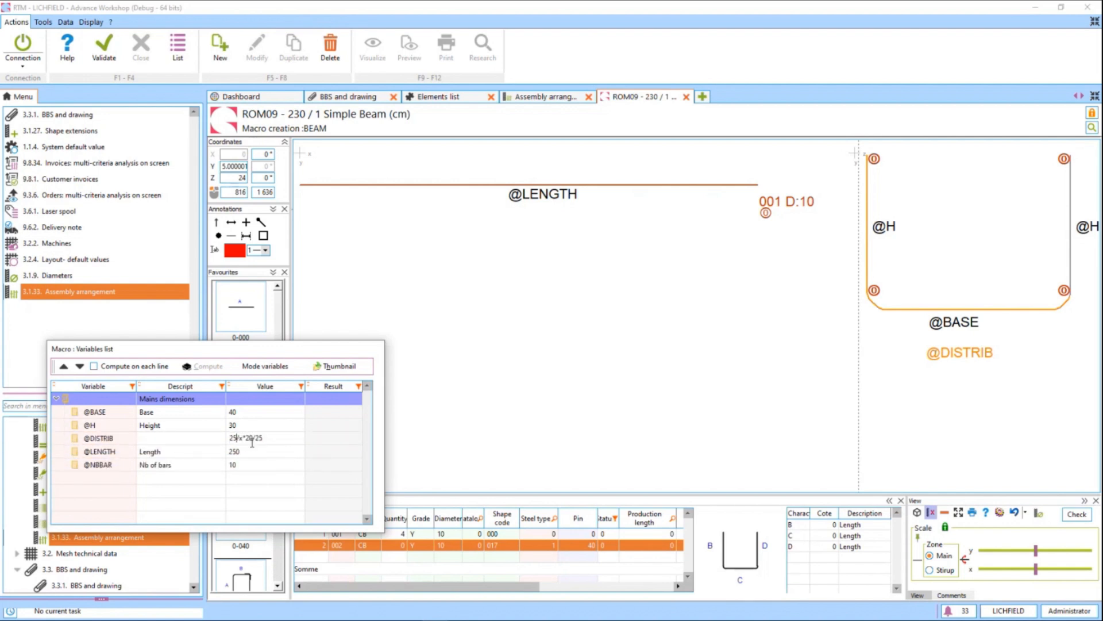
key(Delete)
key(Delete)
key(Delete)
key(Delete)
text(@NBBAR*x)
click(253, 451)
click(248, 467)
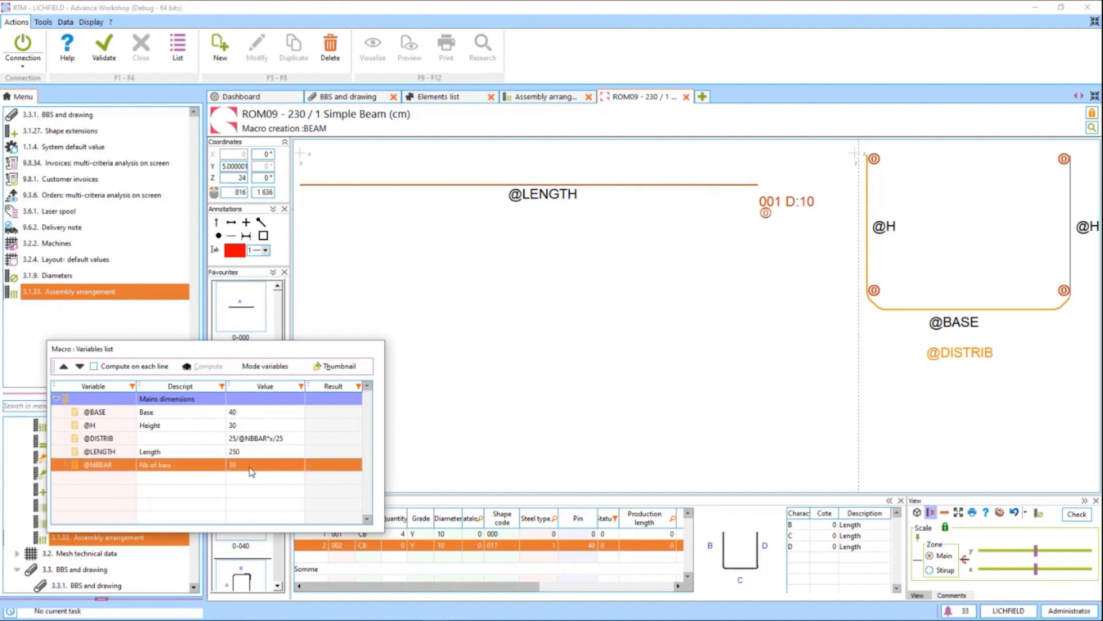
Show dimension values instead of variable names on the Simple Beam sketch and compute the macro variables.
click(262, 440)
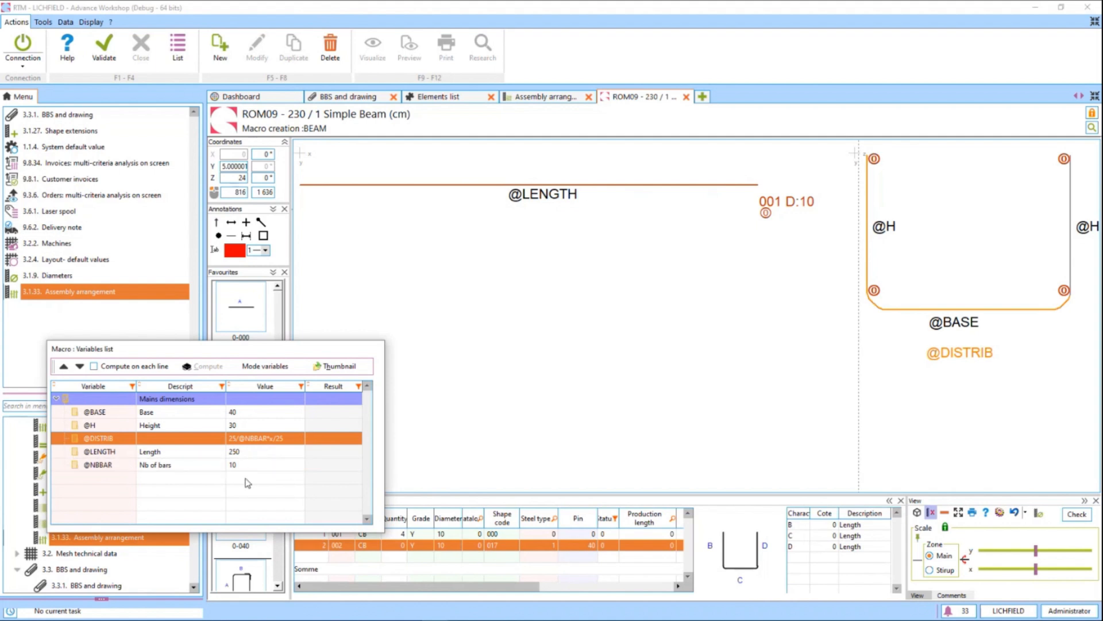
click(197, 467)
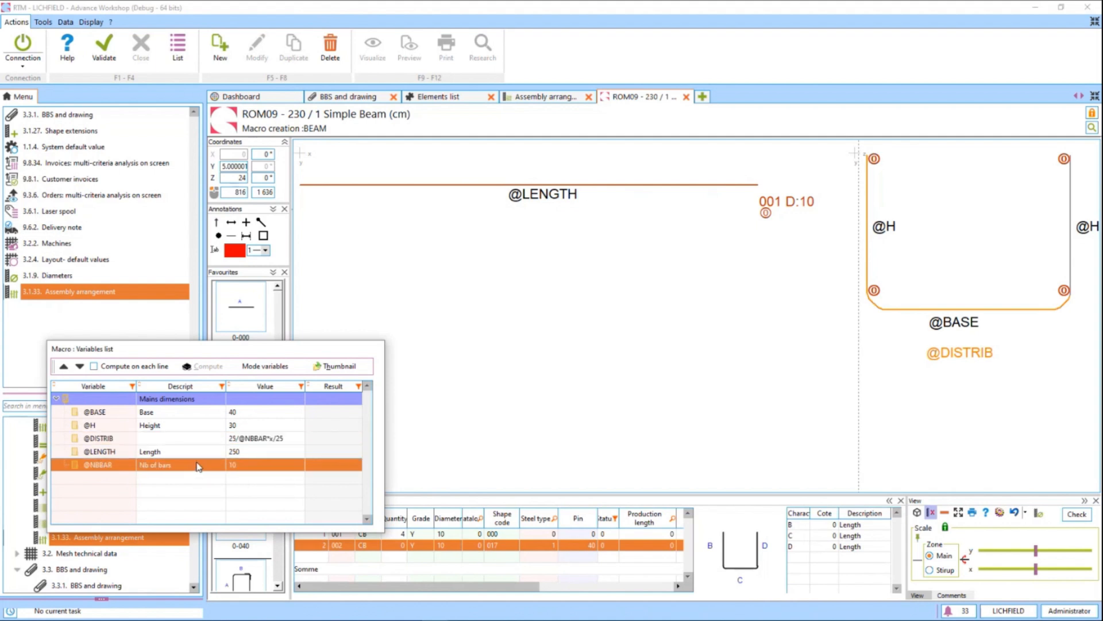
click(257, 369)
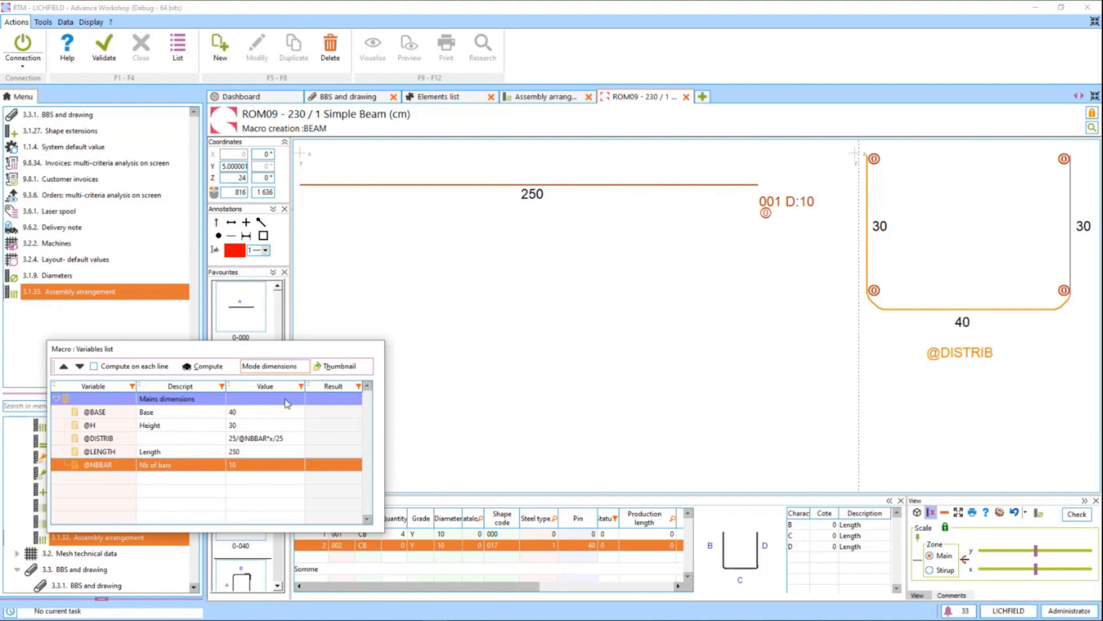
click(283, 370)
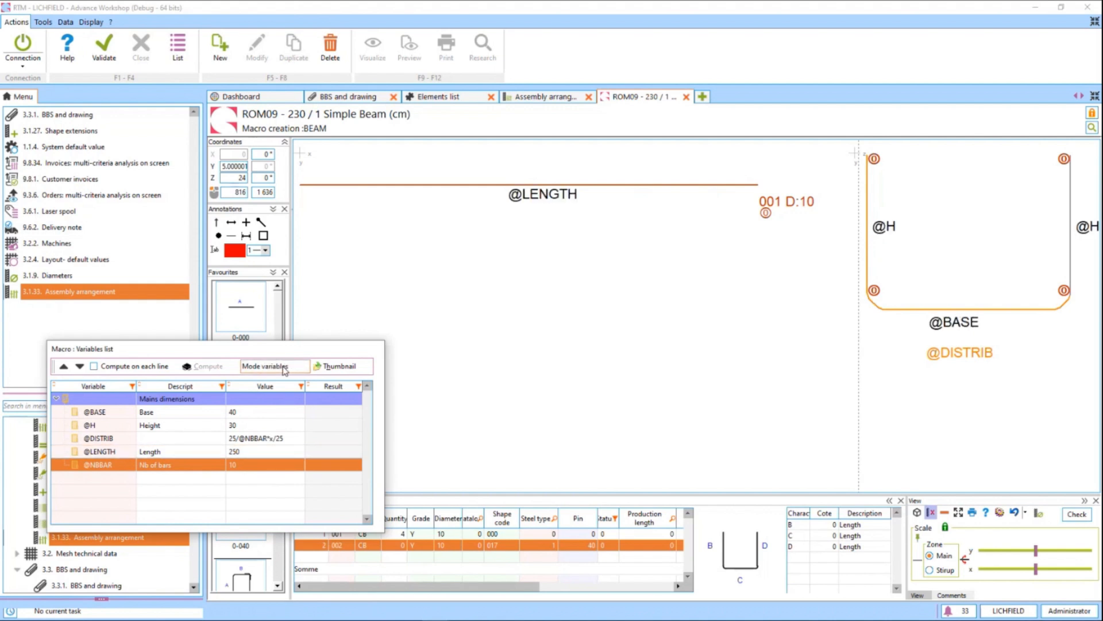
click(282, 369)
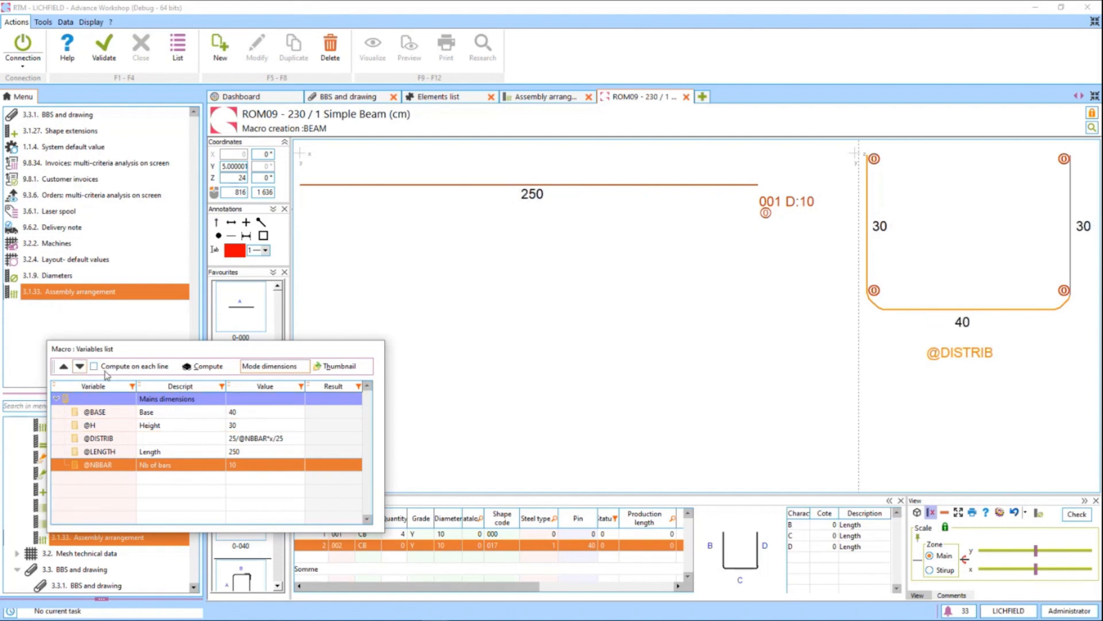
click(201, 367)
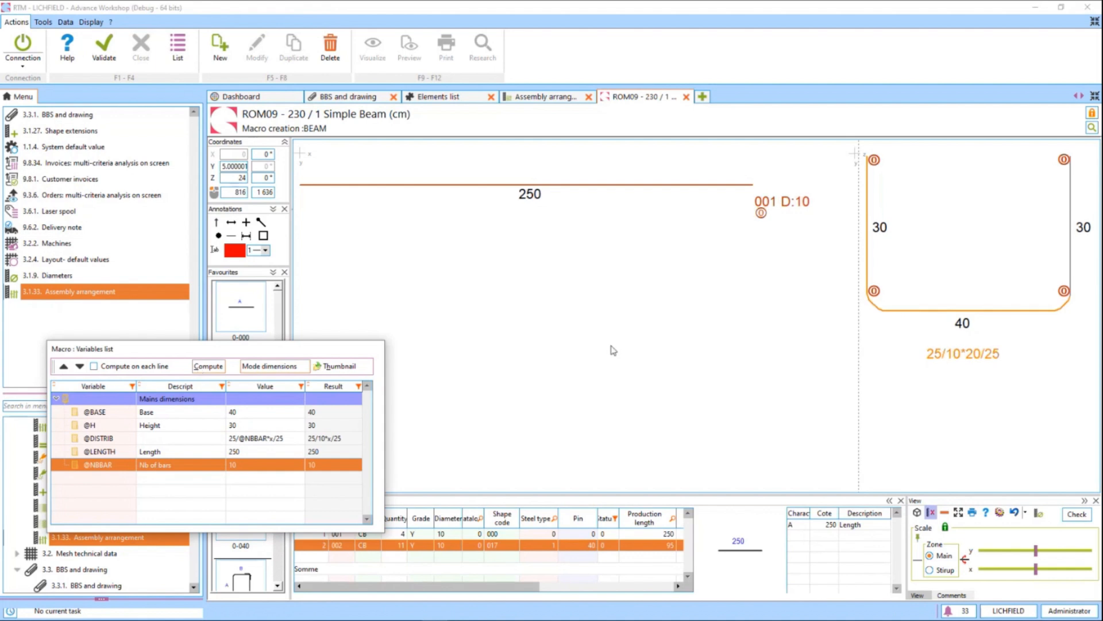
Open the beam's 3D view, reload it, place it clear of the sketch and fit the whole cage in it.
click(918, 512)
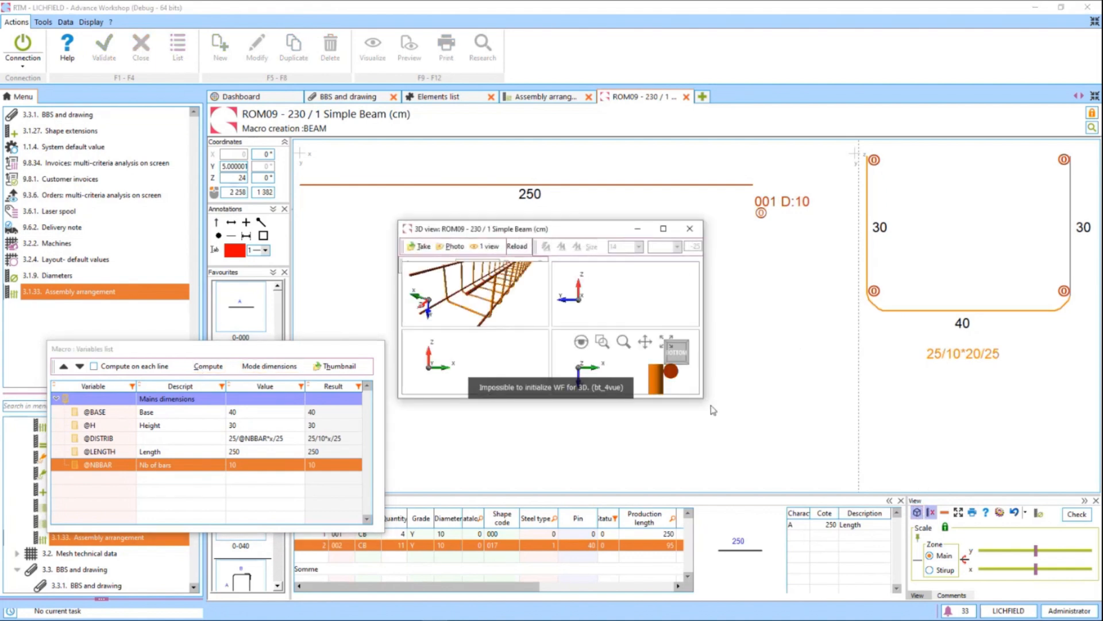
click(519, 251)
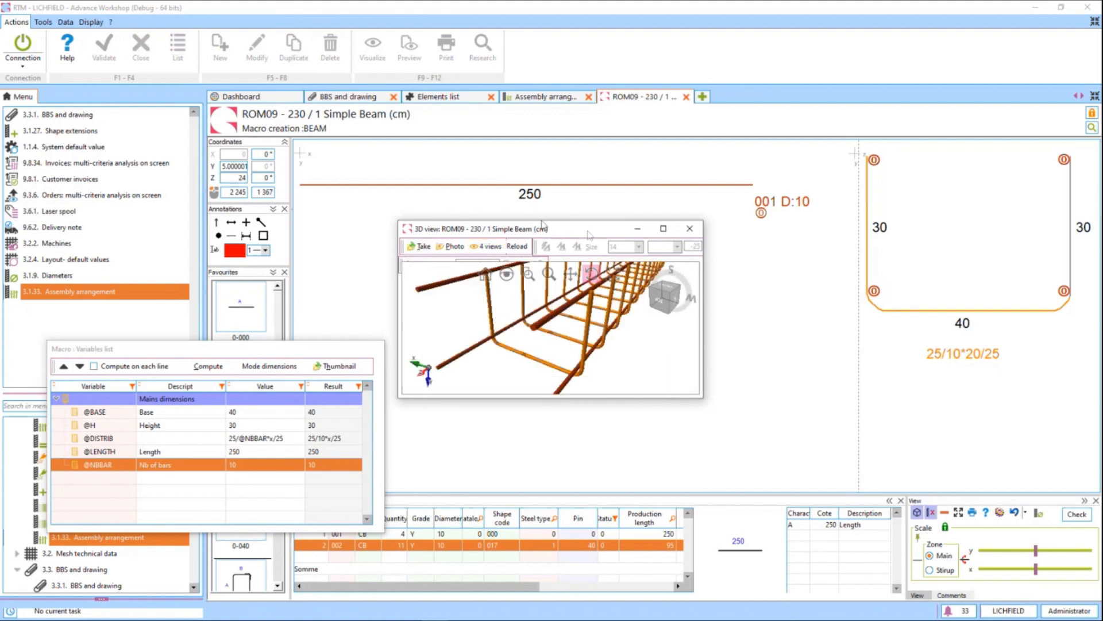
drag(595, 232, 217, 118)
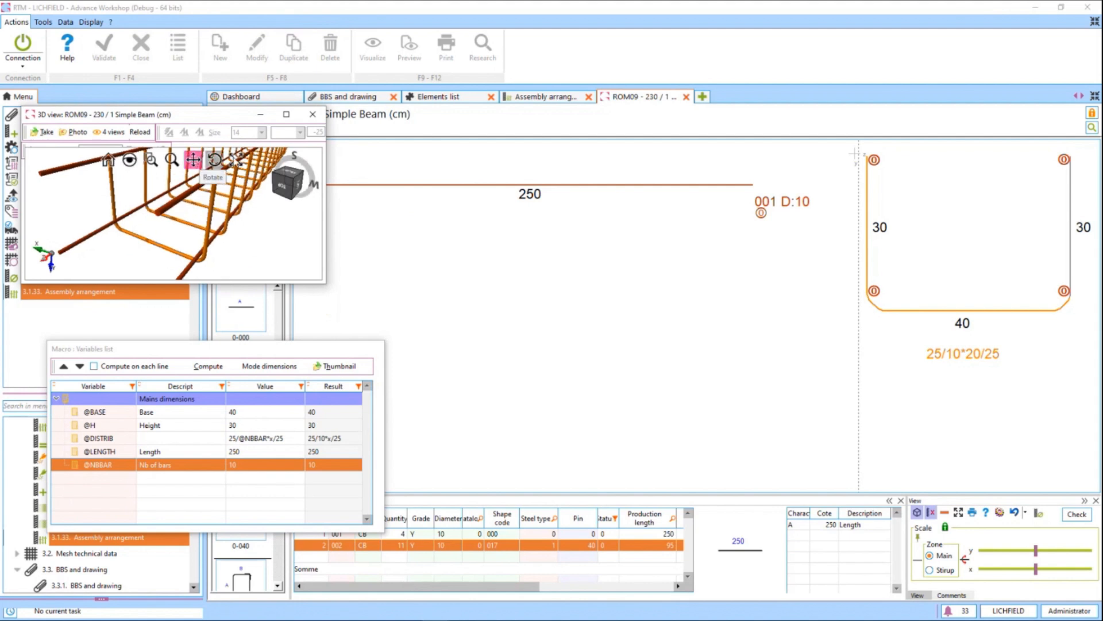
click(237, 160)
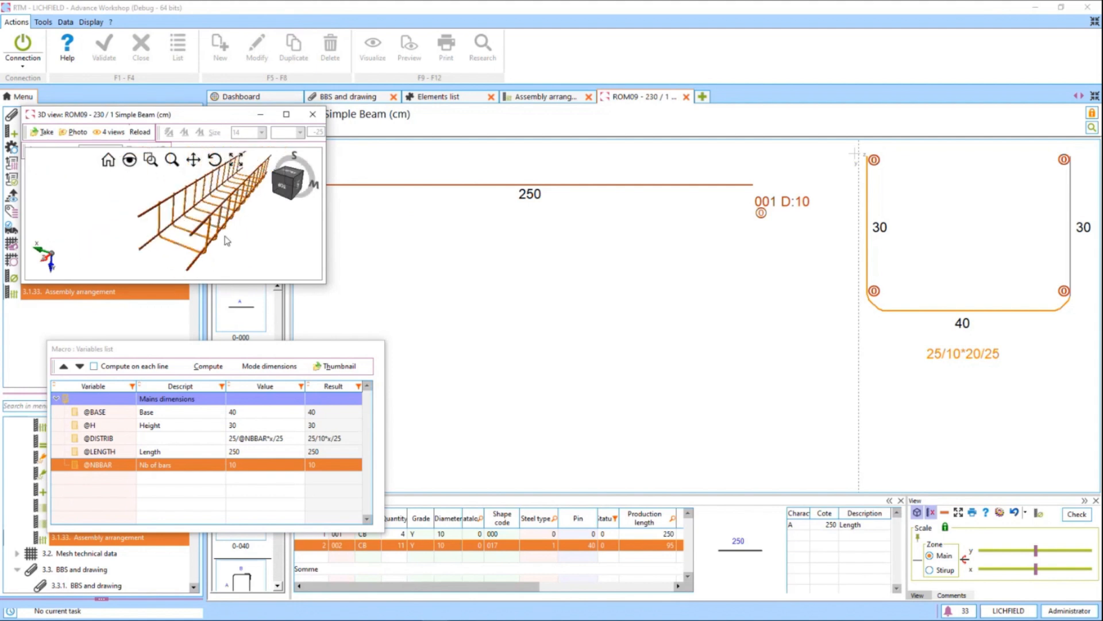
click(252, 414)
click(251, 411)
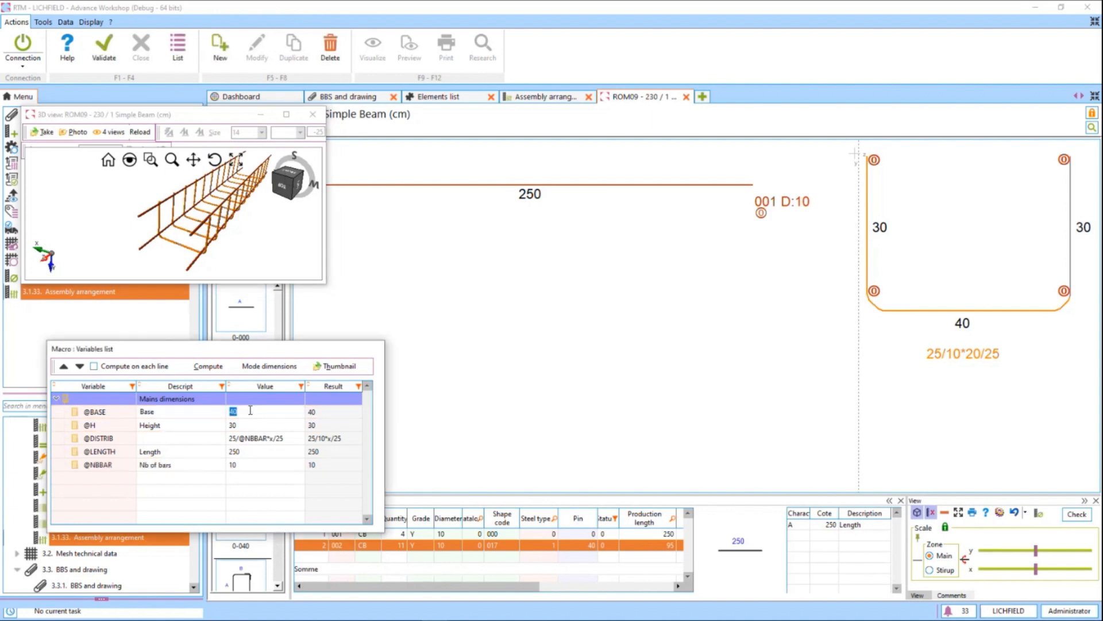
text(80)
key(Return)
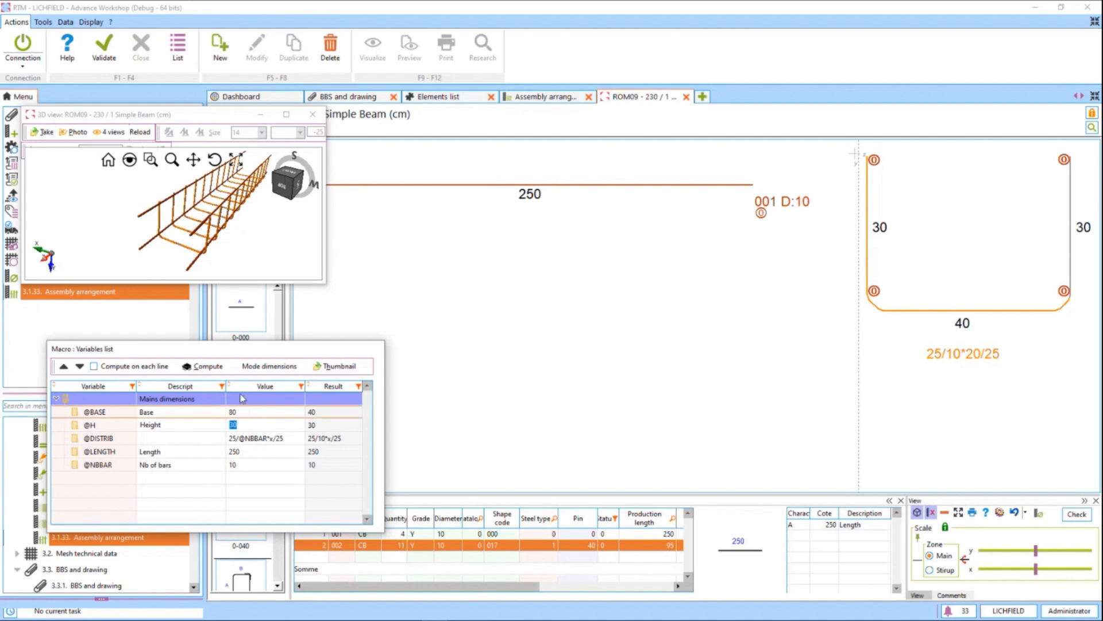
click(213, 375)
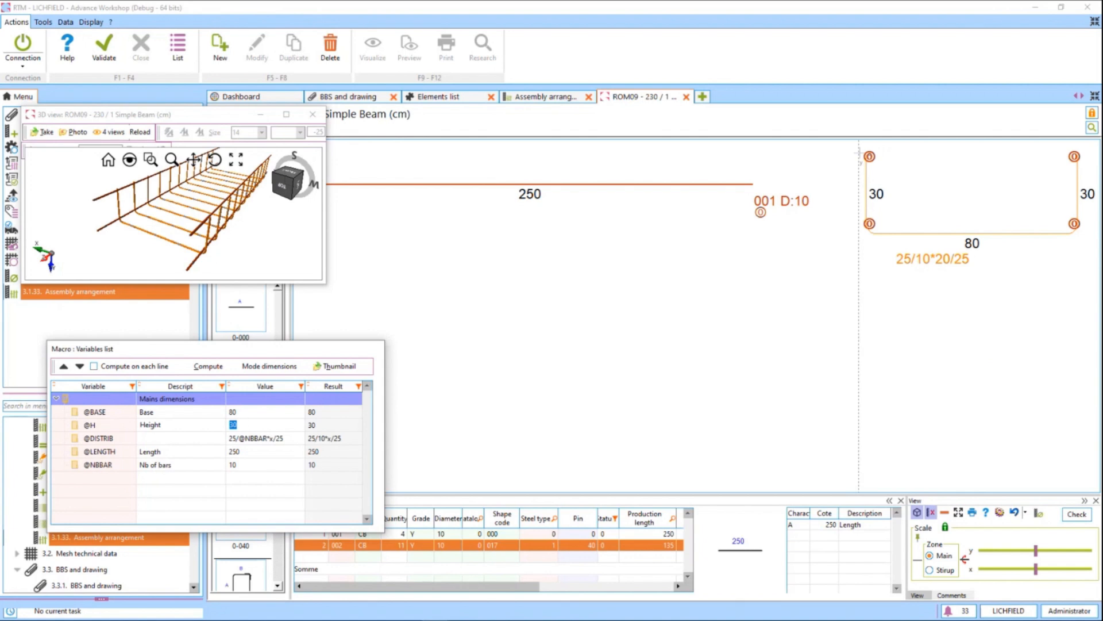
text(60)
key(Return)
key(Return)
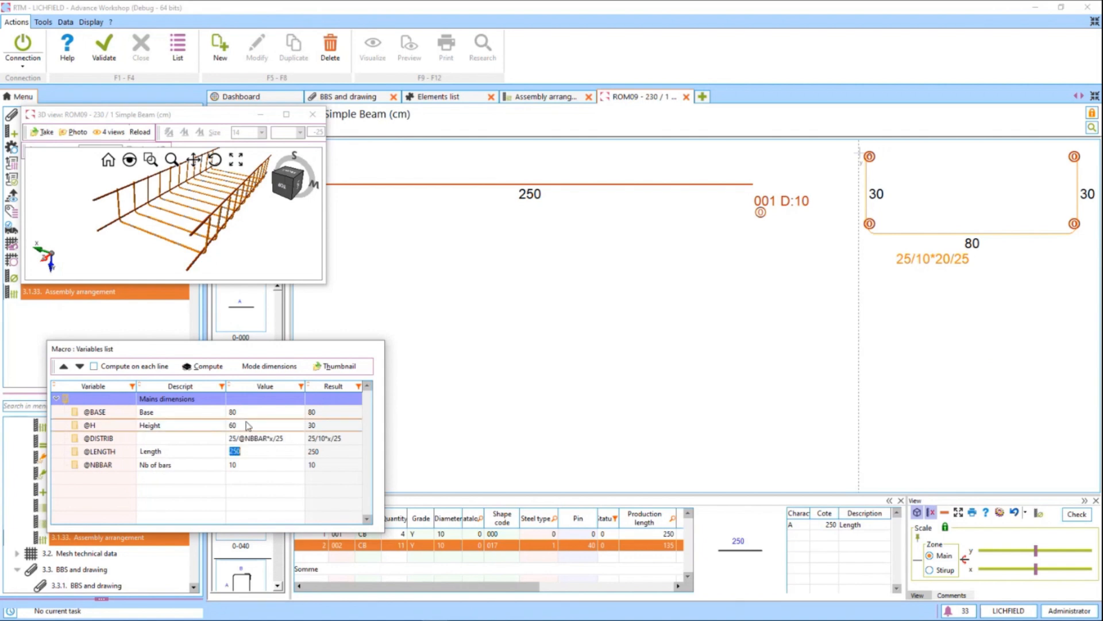
key(Return)
text(5)
click(209, 366)
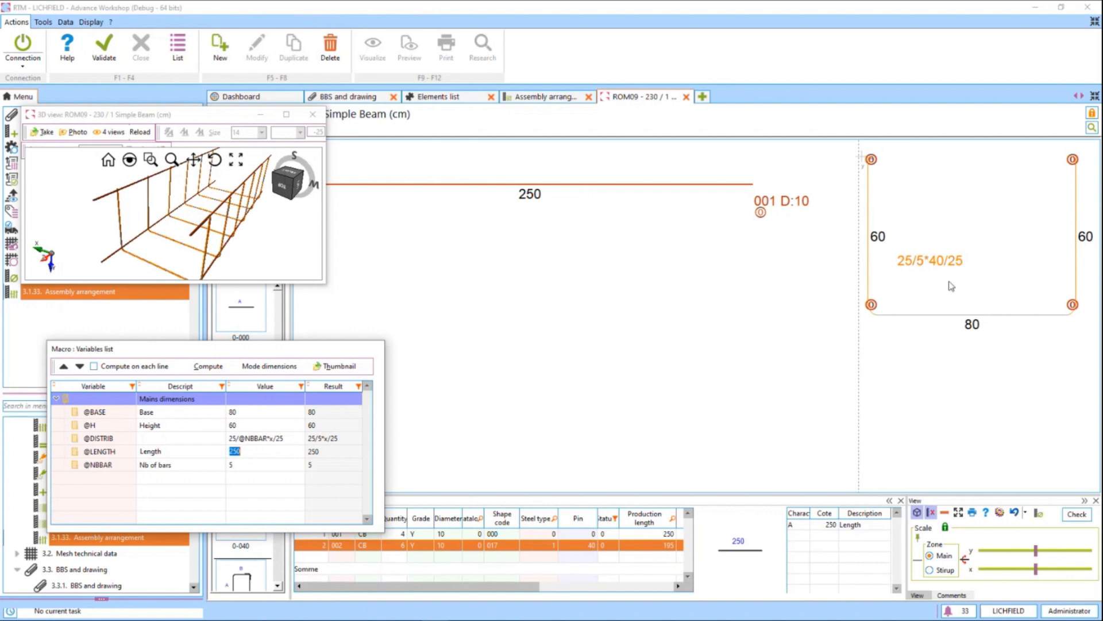
drag(954, 263, 1012, 373)
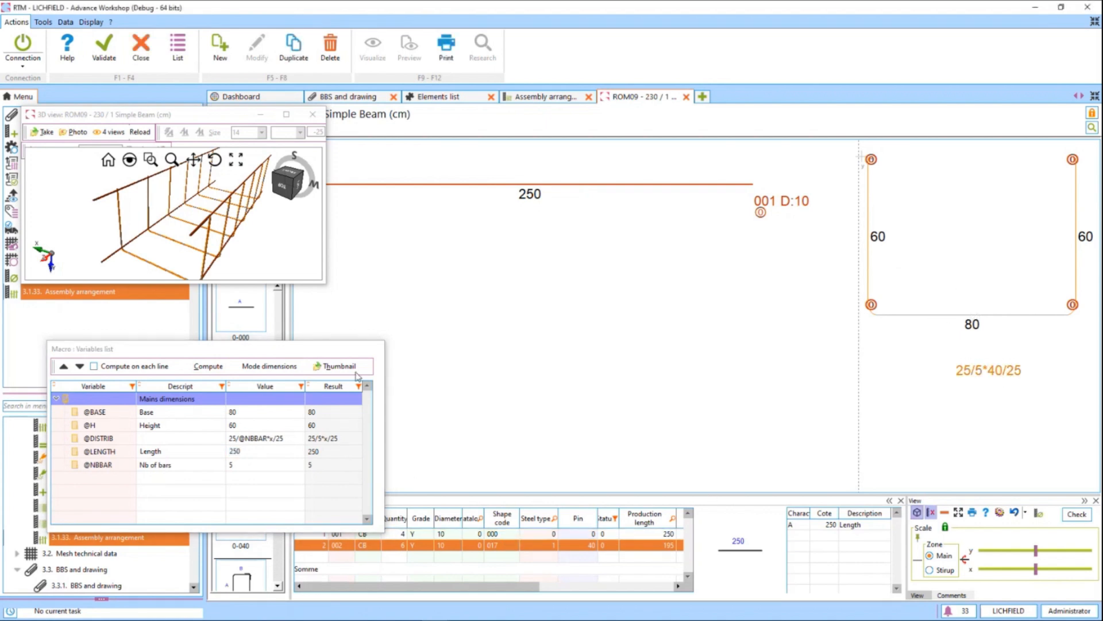
drag(331, 352, 311, 329)
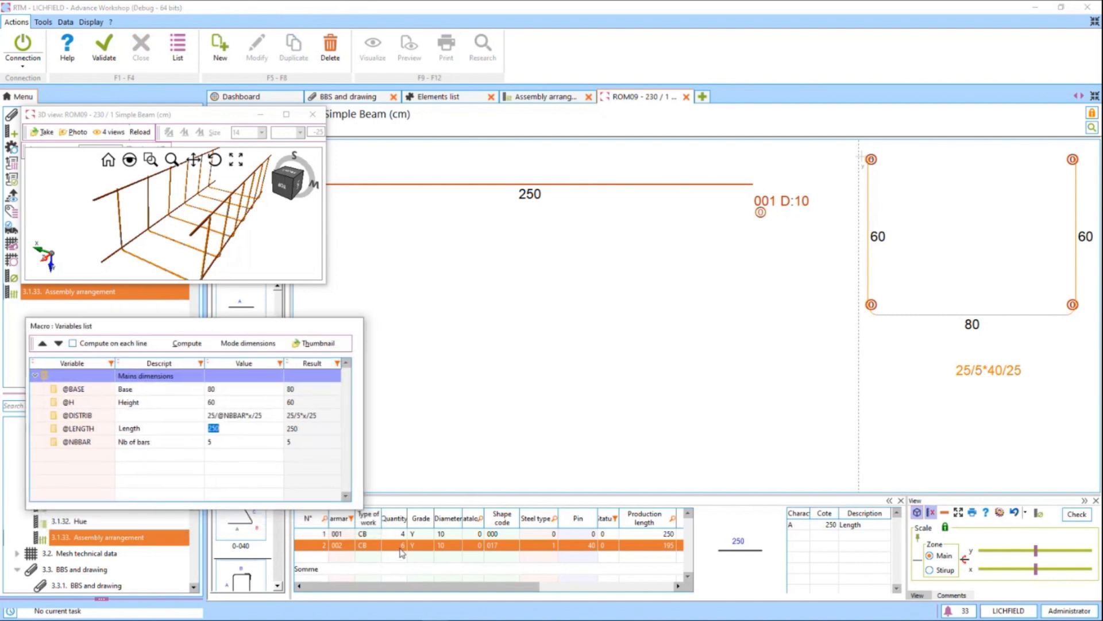
click(232, 442)
text(8)
key(Up)
click(181, 343)
click(113, 344)
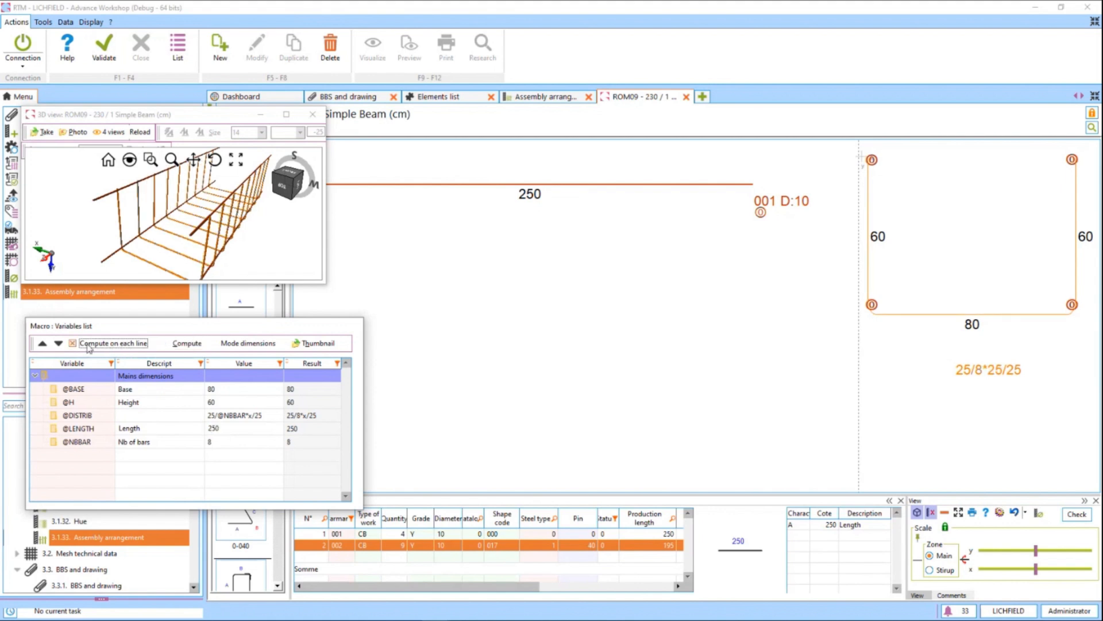
click(236, 428)
text(300)
key(Return)
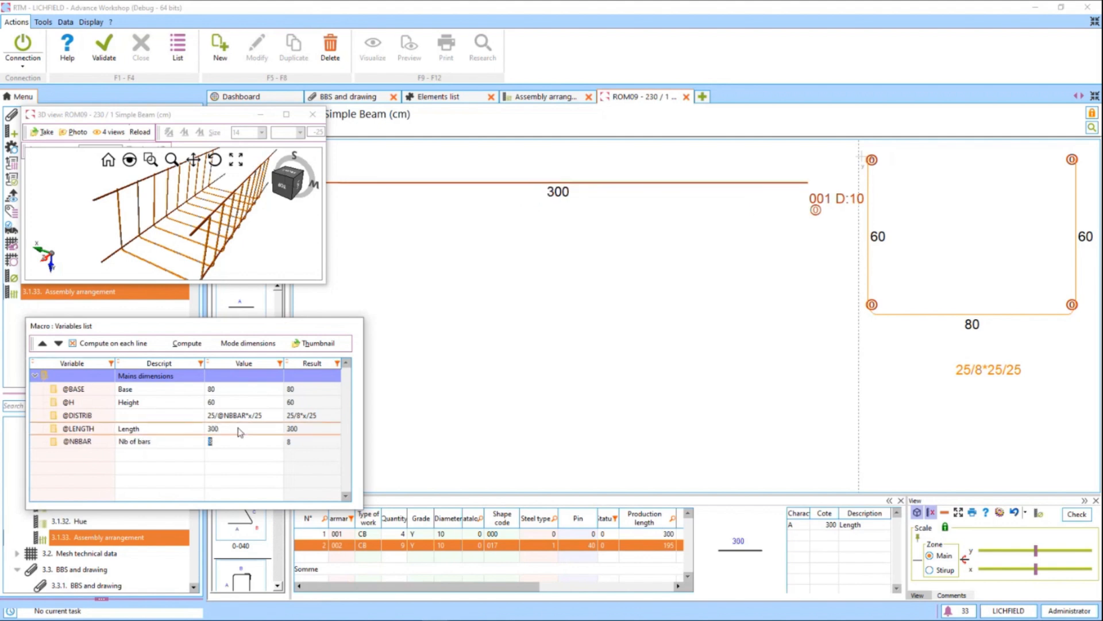
Set the @H variable to 50 so the beam recomputes with the reduced height.
key(Up)
key(Up)
text(50)
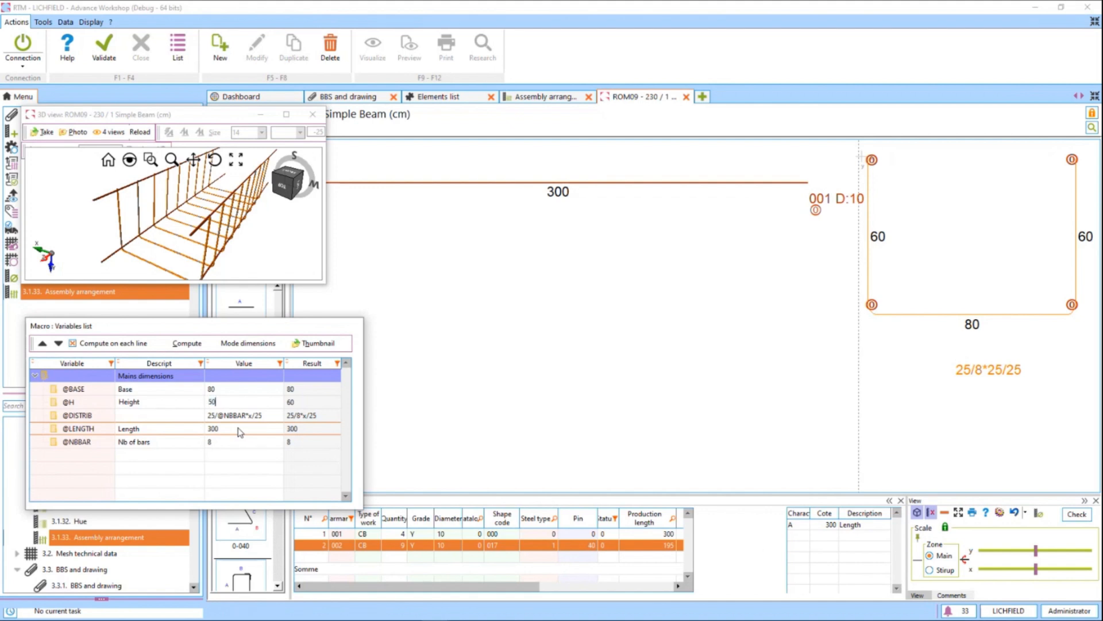
key(Down)
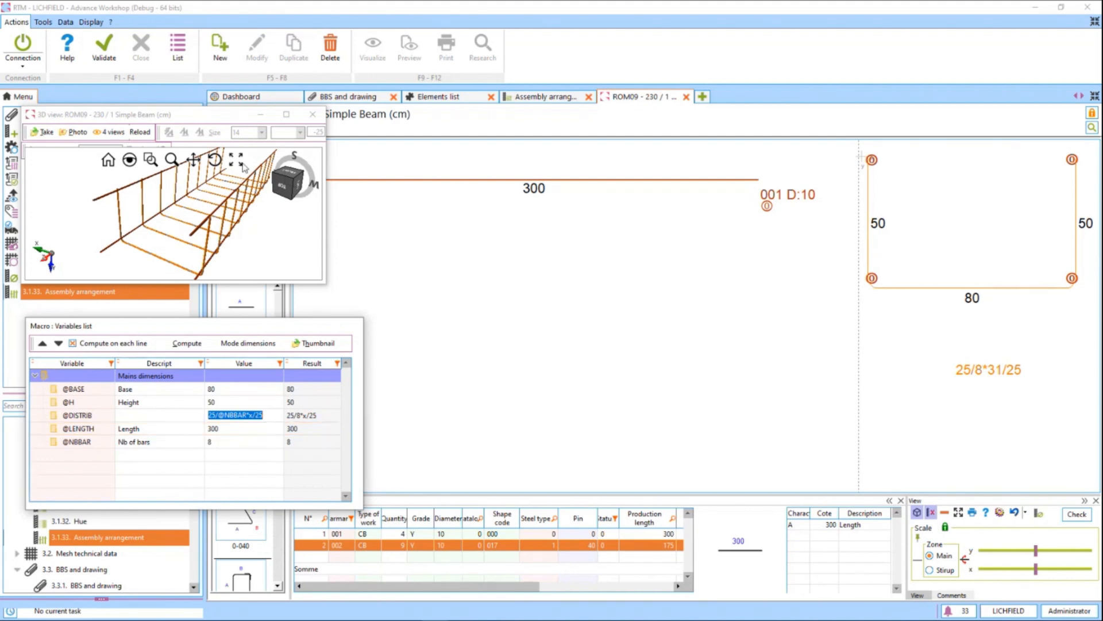
Save the BEAM macro and close its detailing to return to the elements list.
click(469, 122)
key(F2)
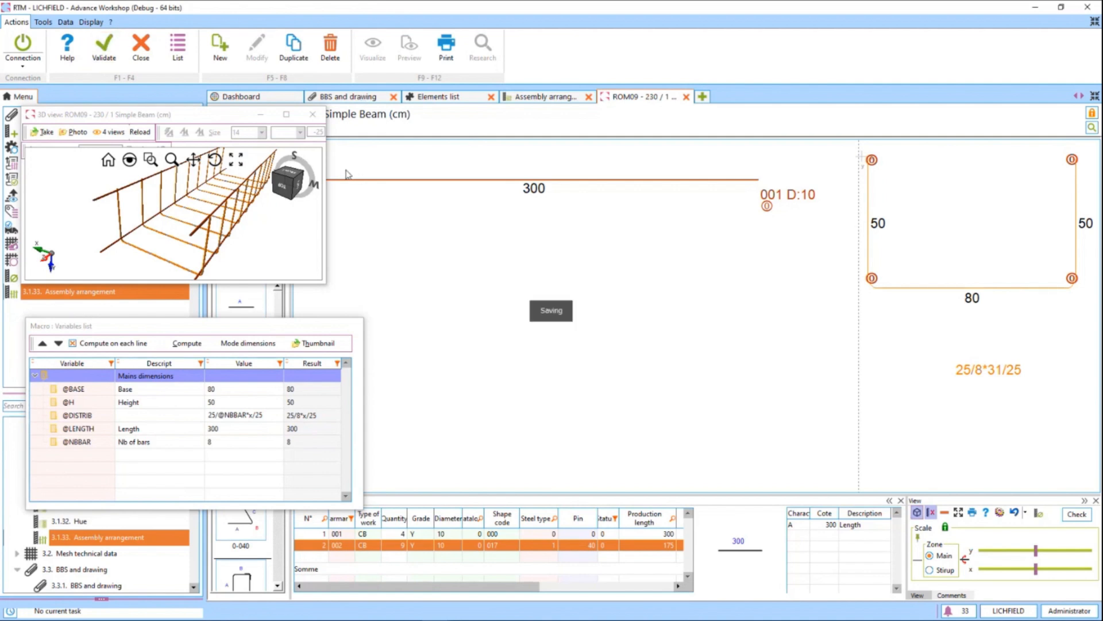
click(144, 51)
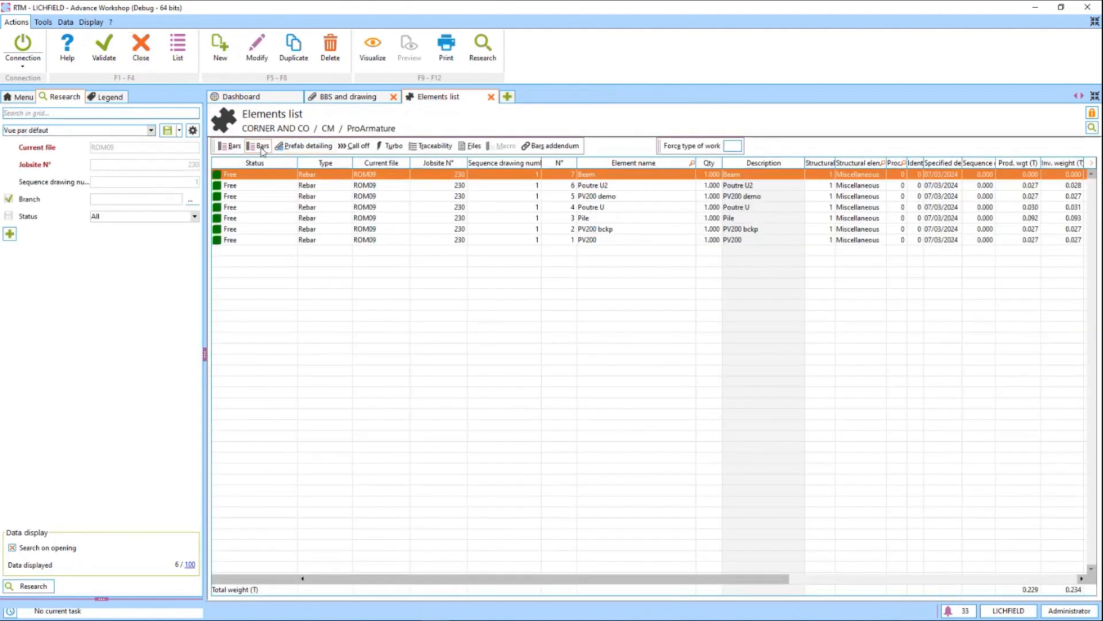
Create a new Rebar element named Simple beam A.
click(221, 58)
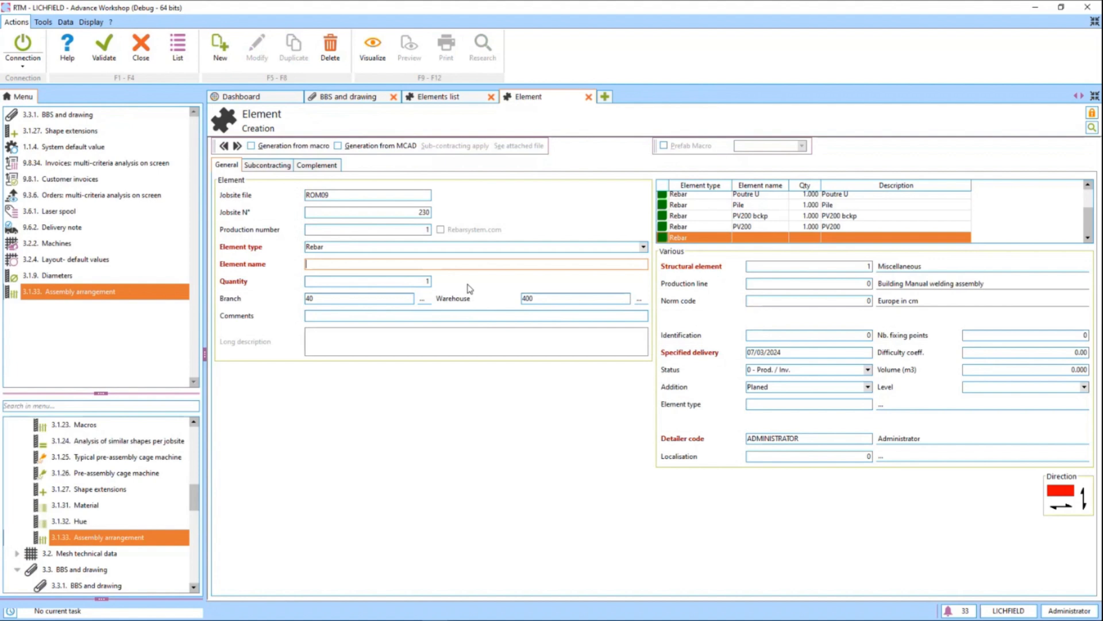
text(Simple beam A)
Base the Simple beam A element on the BEAM prefab macro and validate it to open its detailing.
click(665, 146)
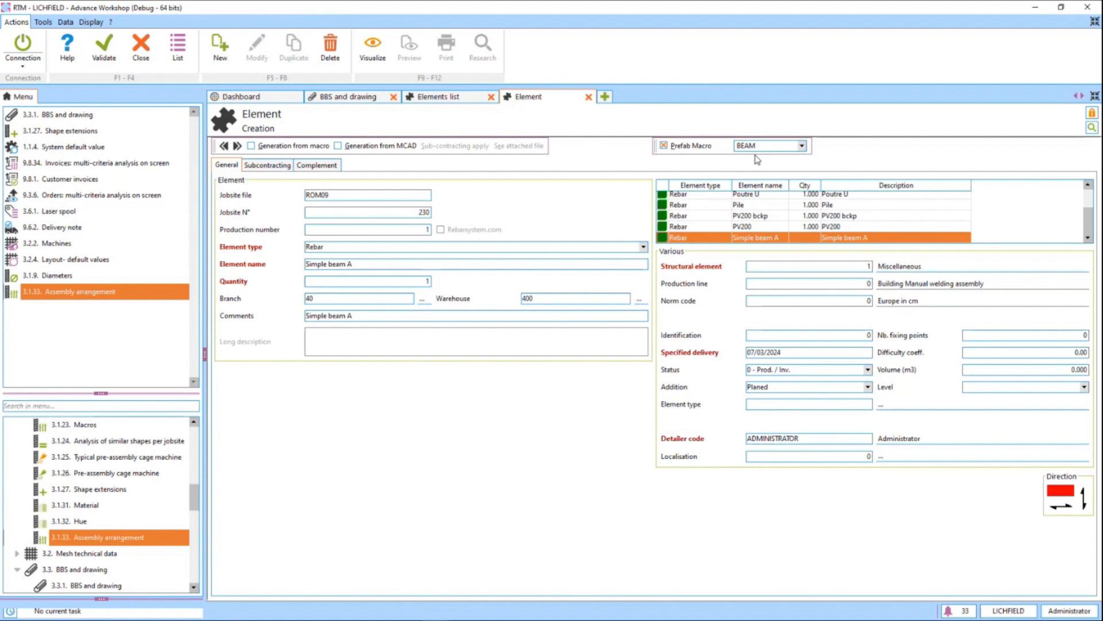
click(805, 148)
click(805, 147)
click(789, 145)
double_click(789, 144)
text(Beam)
click(187, 50)
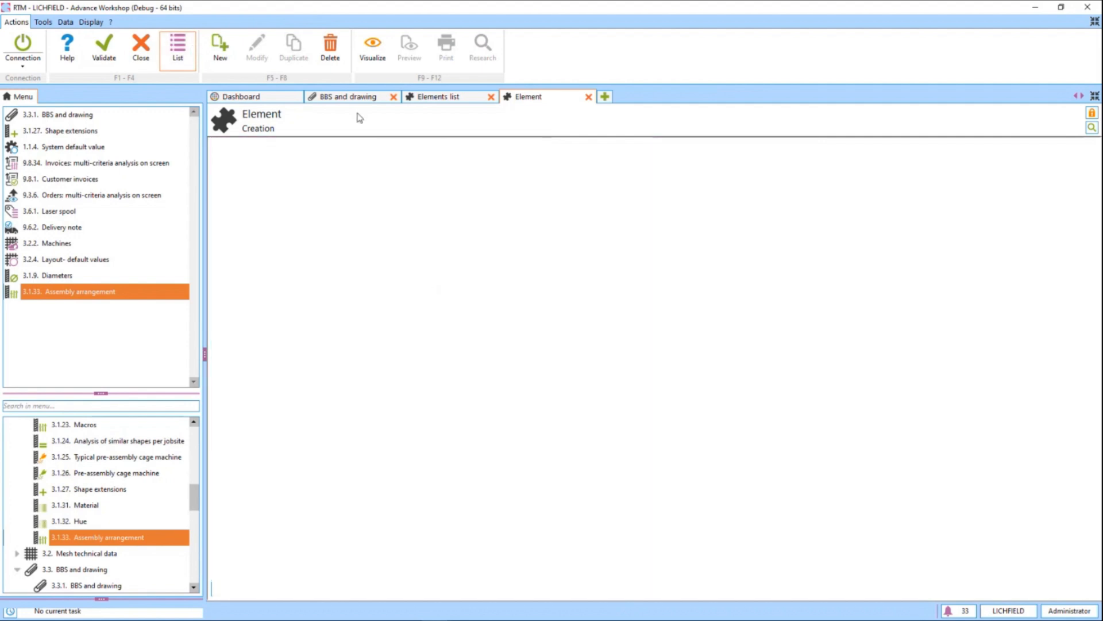
click(115, 50)
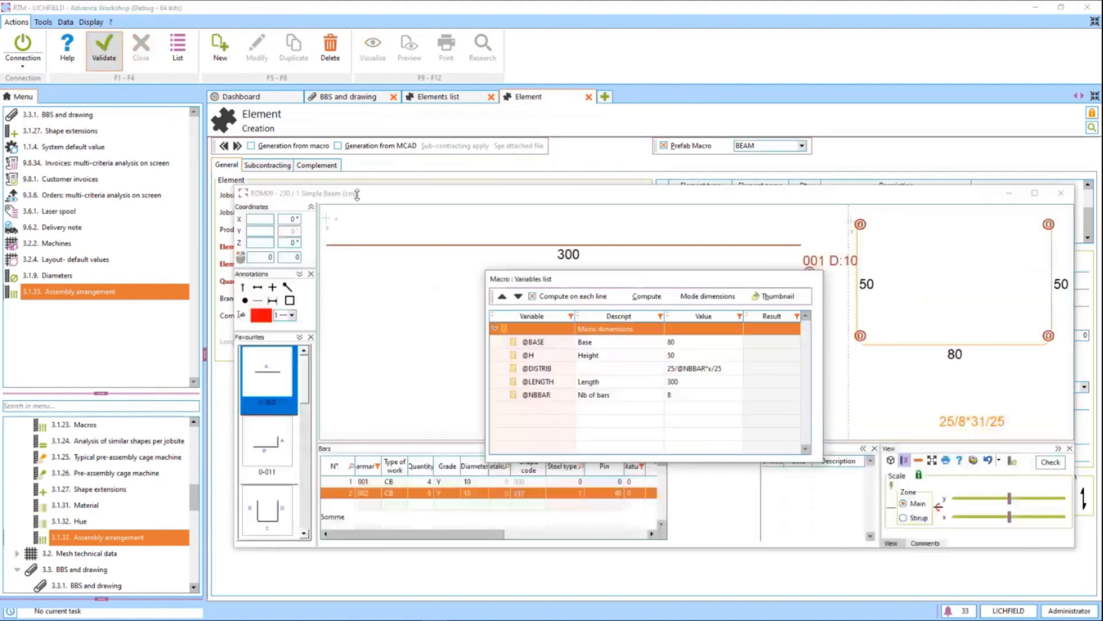
drag(595, 285, 168, 401)
click(264, 458)
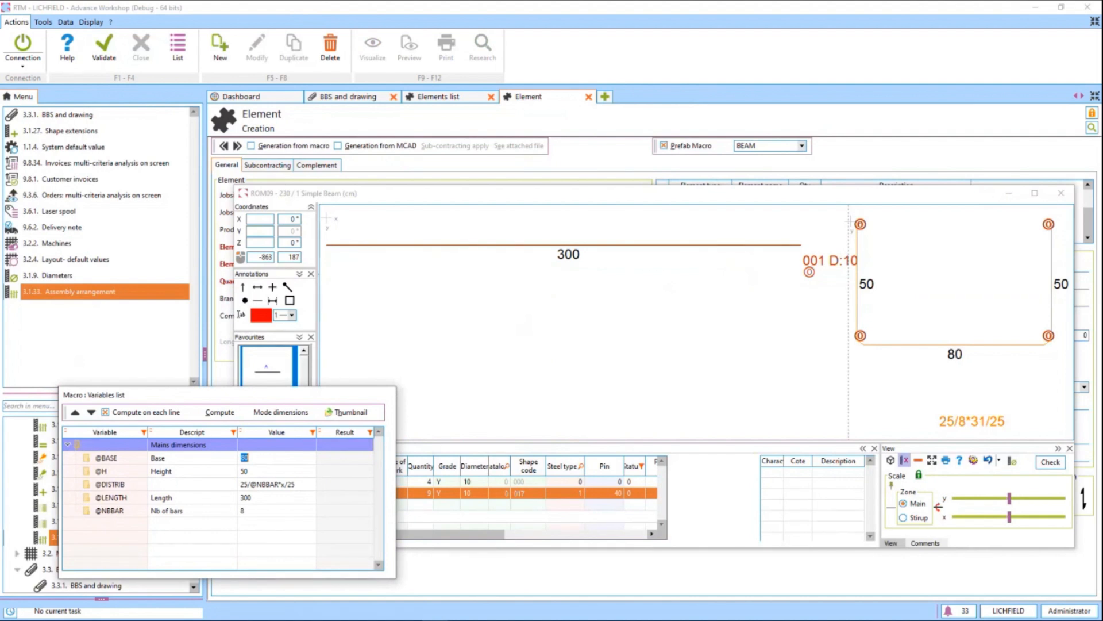
text(50)
key(Return)
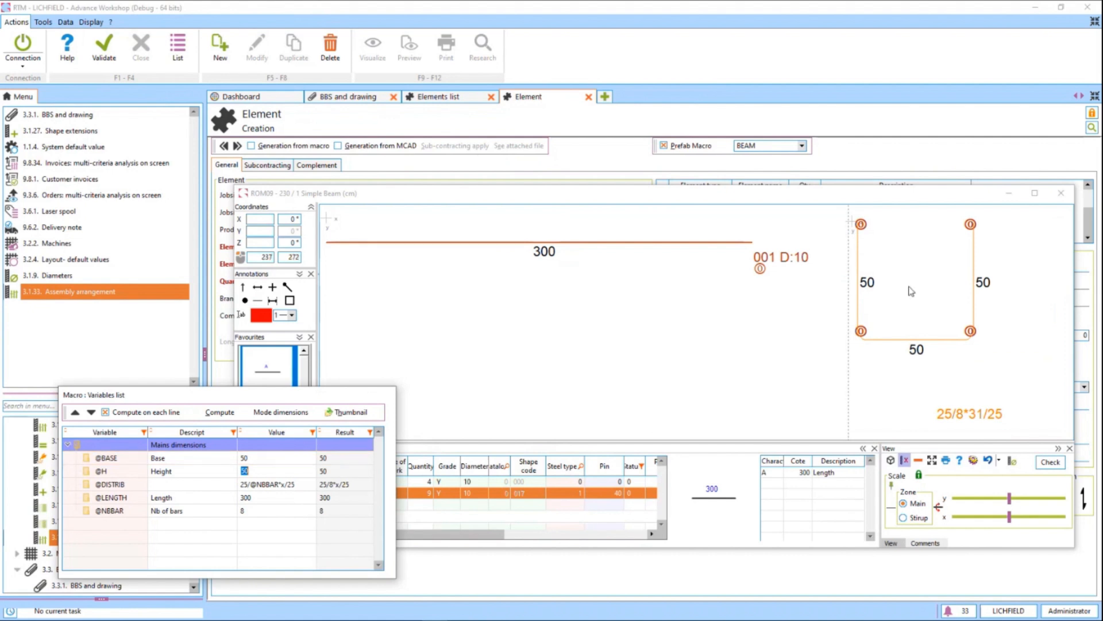
Move the distribution label just below the stirrup section and reset the sketch.
drag(389, 394, 348, 412)
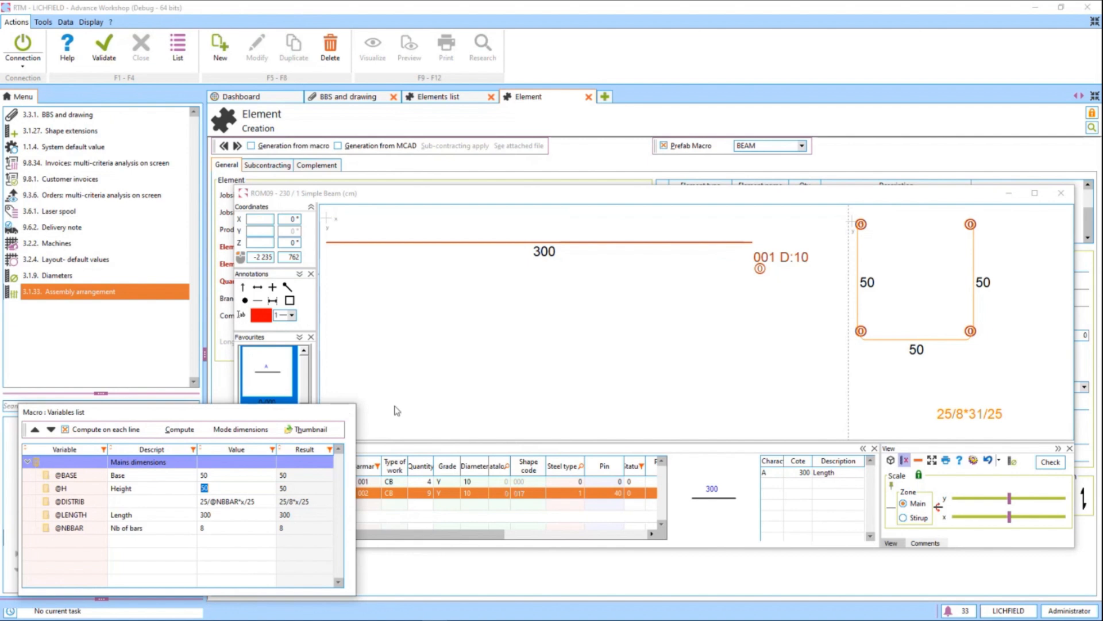
click(947, 406)
mouse_move(947, 406)
mouse_down()
mouse_move(894, 386)
mouse_move(891, 369)
mouse_up()
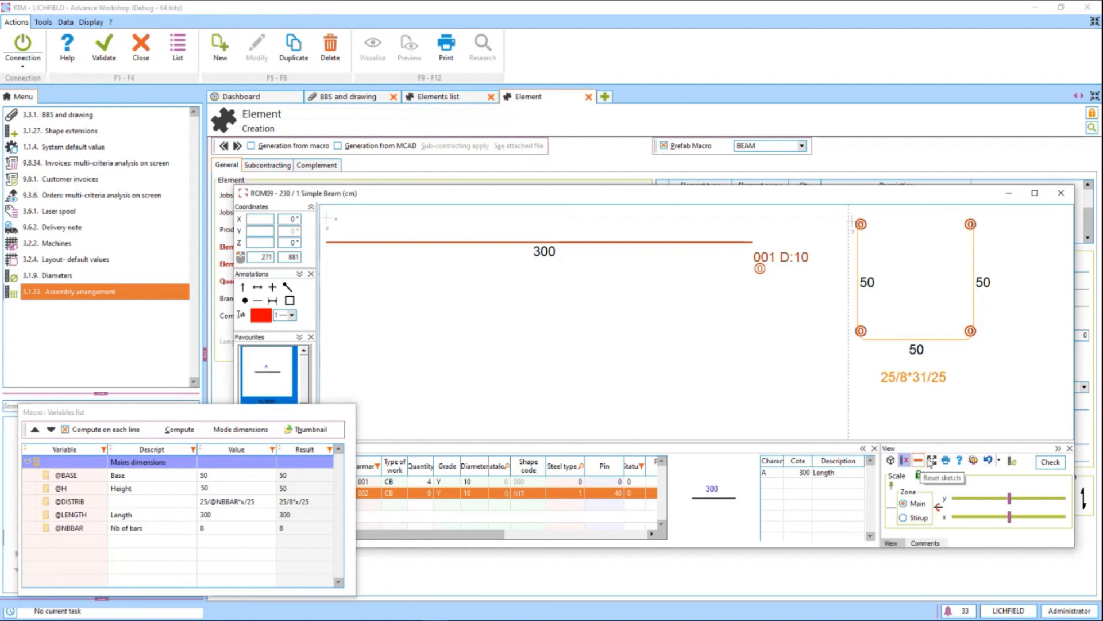
click(931, 460)
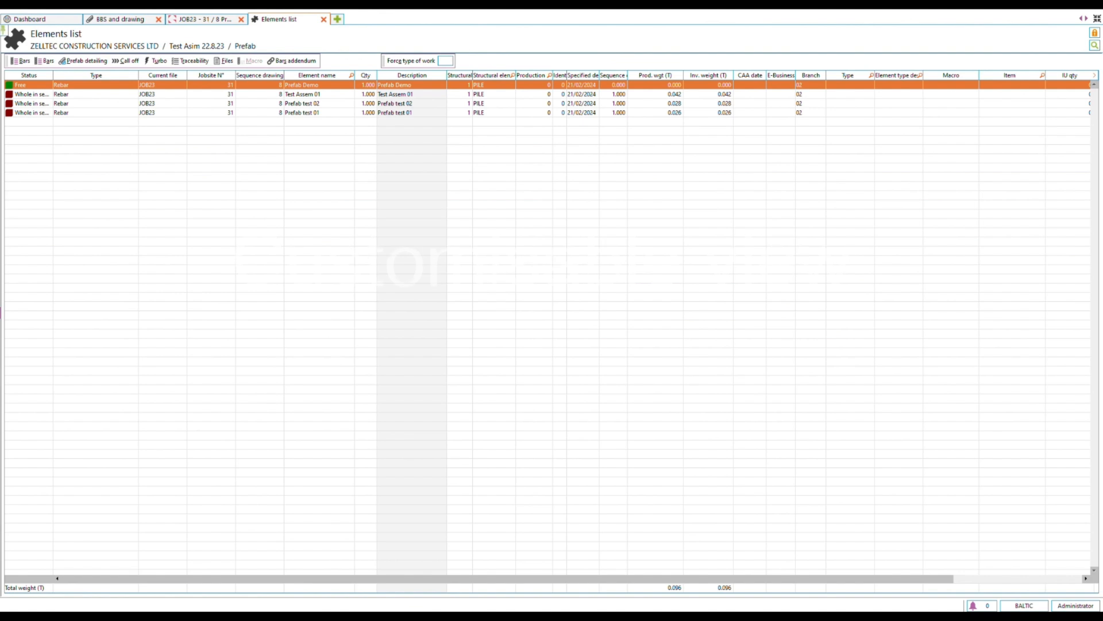
Open the prefab detailing of the Prefab Demo element and dock the Favourites panel beside the Coordinates panel.
click(80, 63)
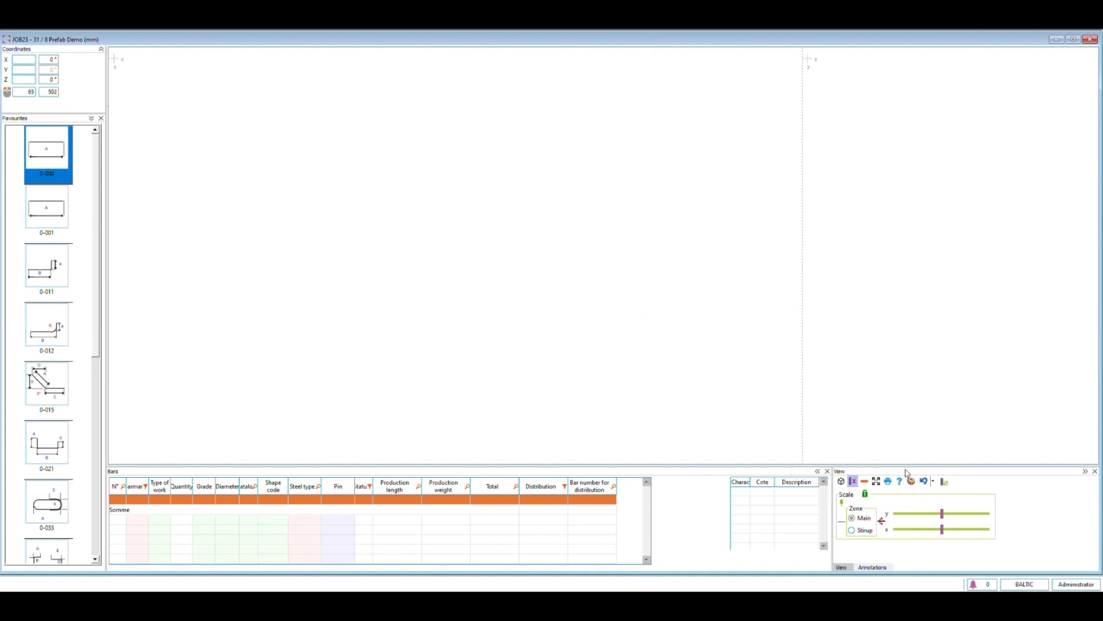
drag(906, 474, 750, 471)
drag(65, 122, 19, 311)
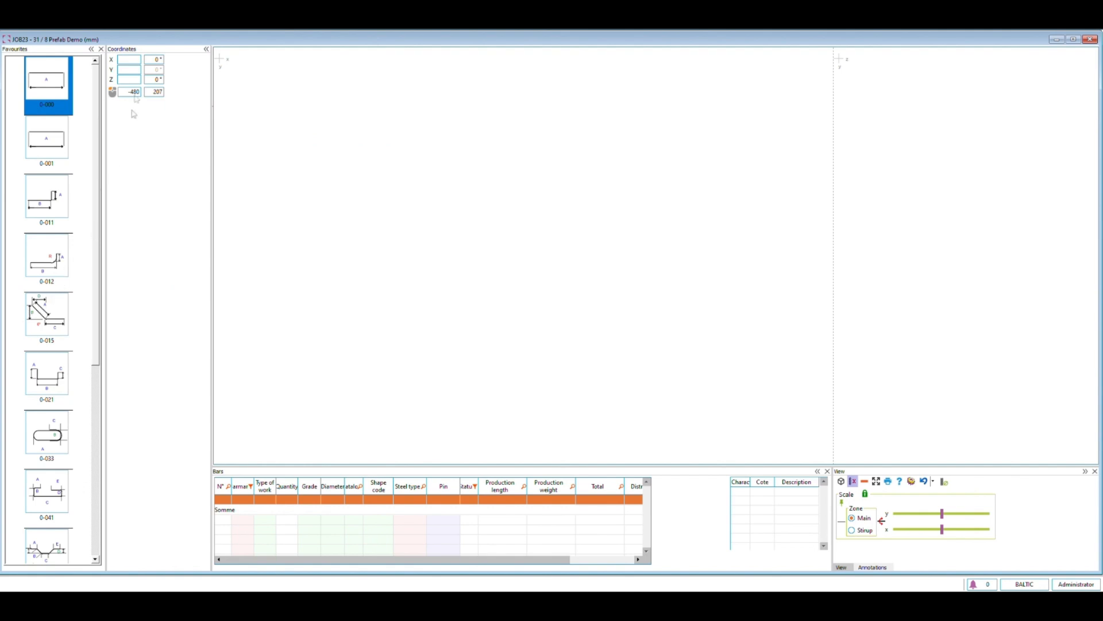
Stack the Coordinates and Favourites panels in one shared pane, and check that the pane collapses and expands.
drag(53, 58, 55, 316)
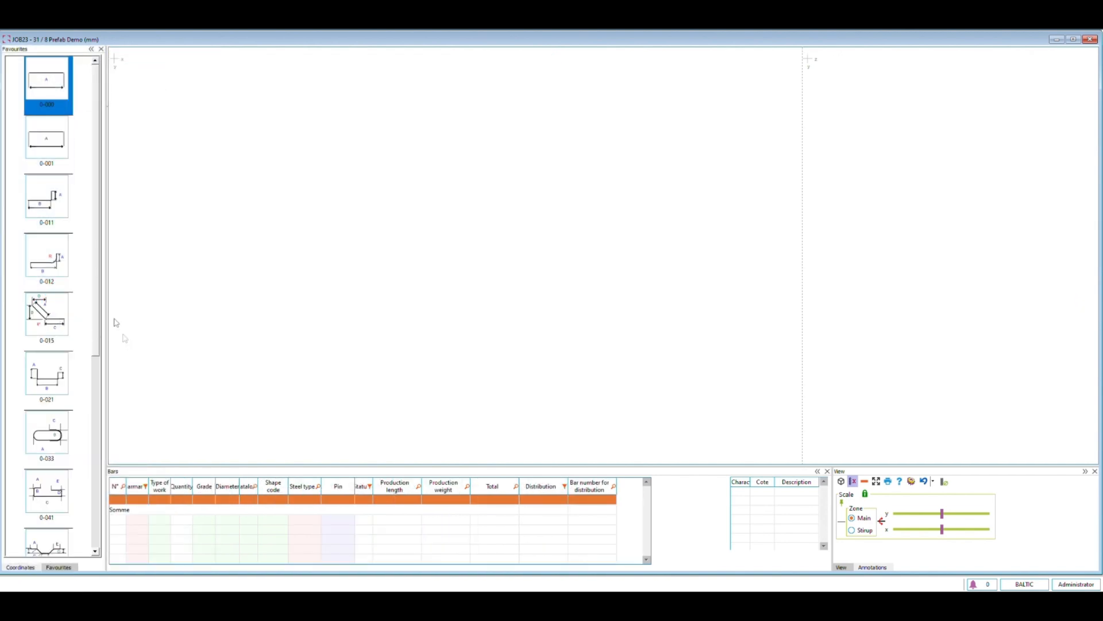
click(92, 50)
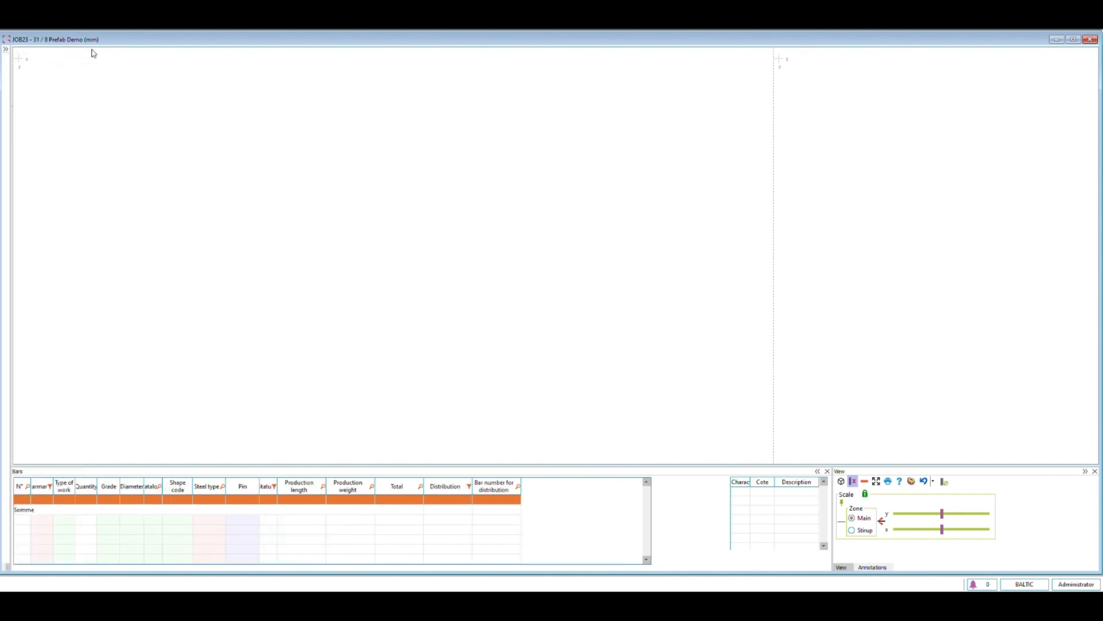
click(6, 49)
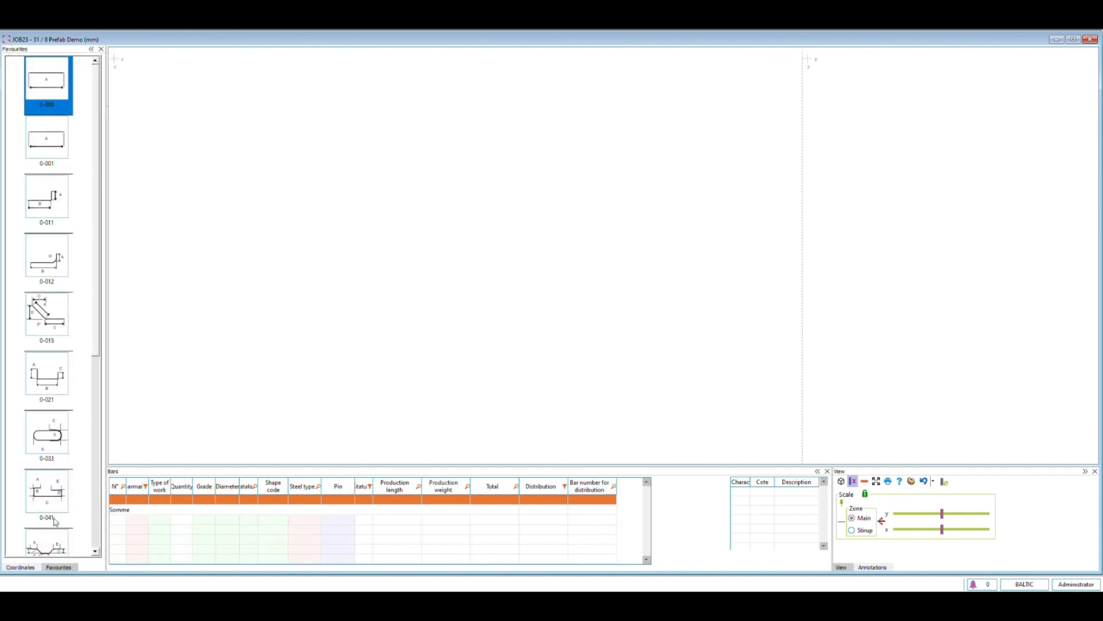
Bring the Coordinates panel forward and pull it out of the pane it shares with Favourites.
click(24, 569)
drag(25, 571, 55, 291)
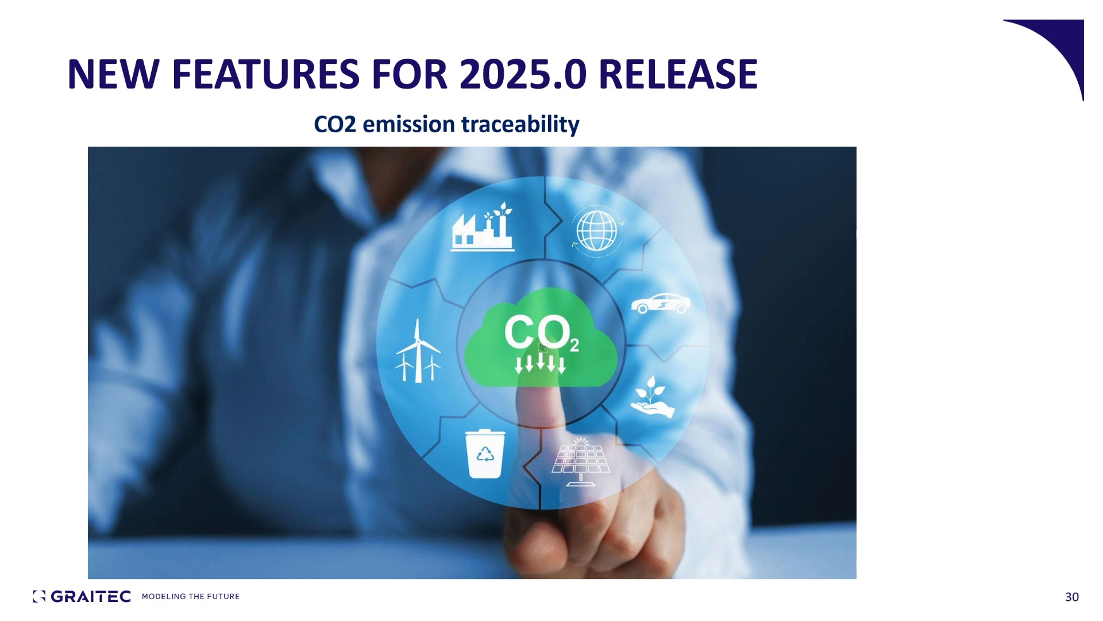
key(Right)
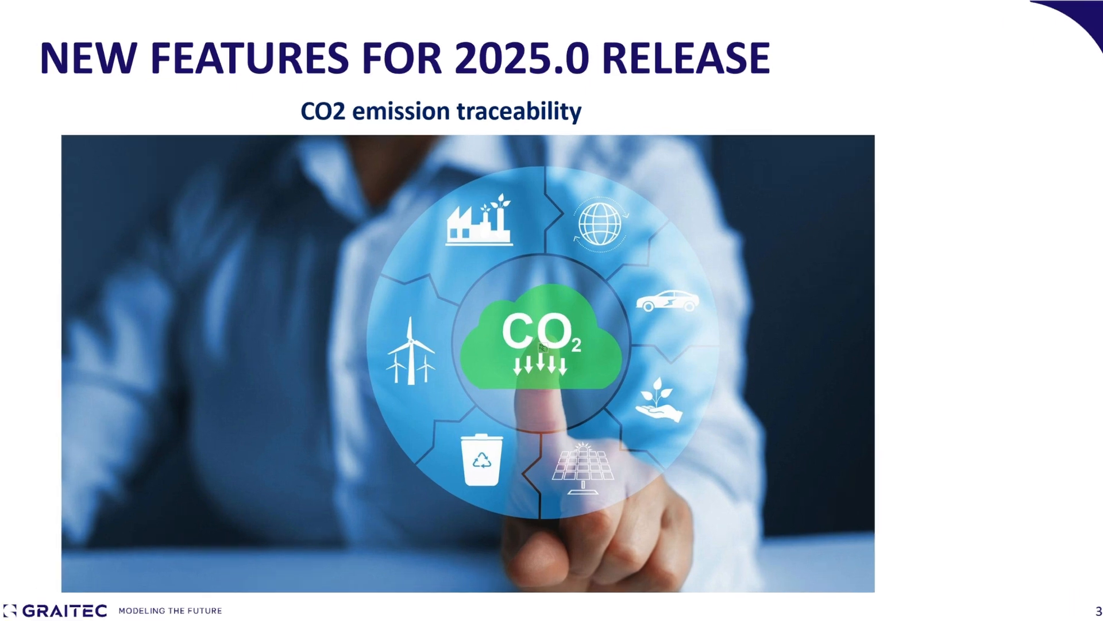